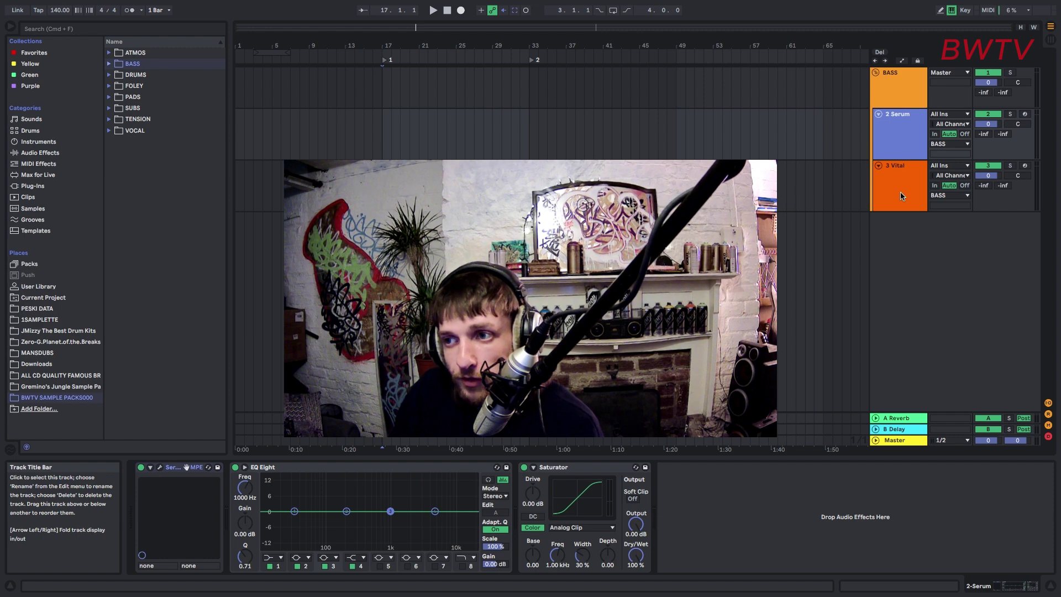
# Step: Inspect the Vital track's devices, fold the BASS group and select the group's EQ Eight
pyautogui.click(899, 193)
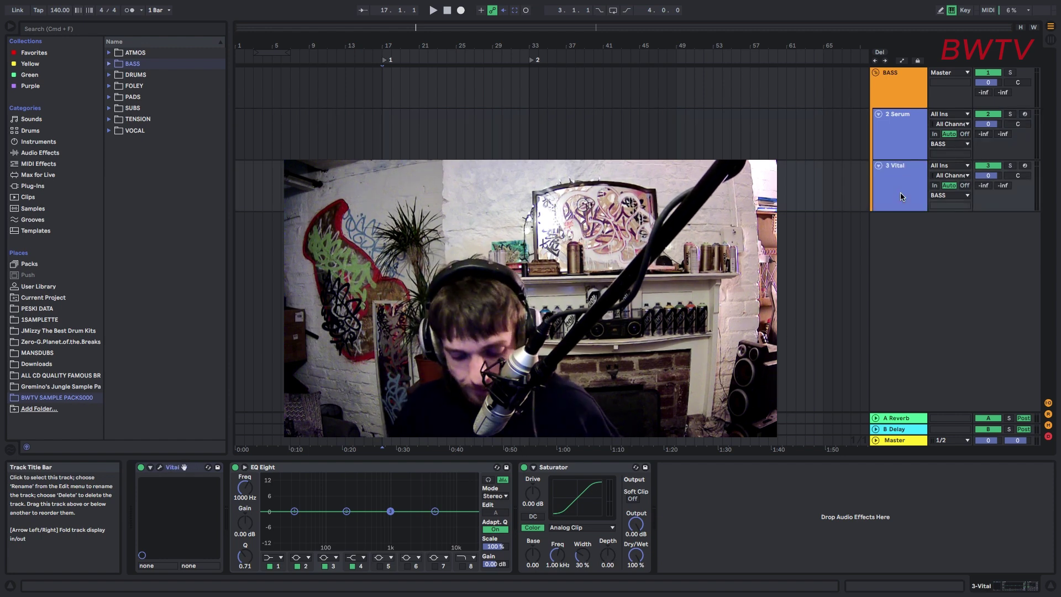
pyautogui.click(877, 74)
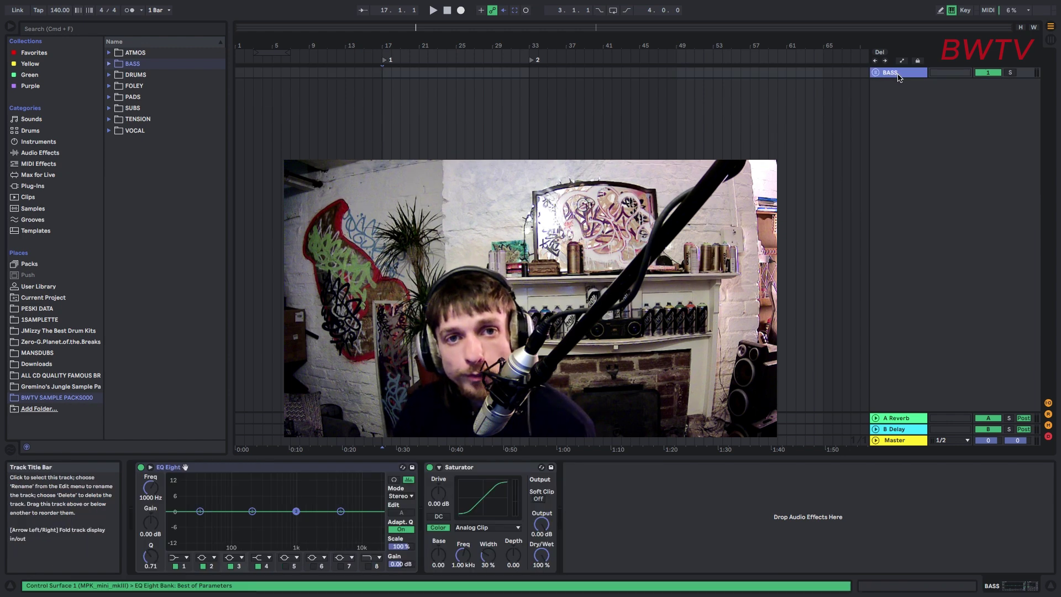
pyautogui.click(164, 467)
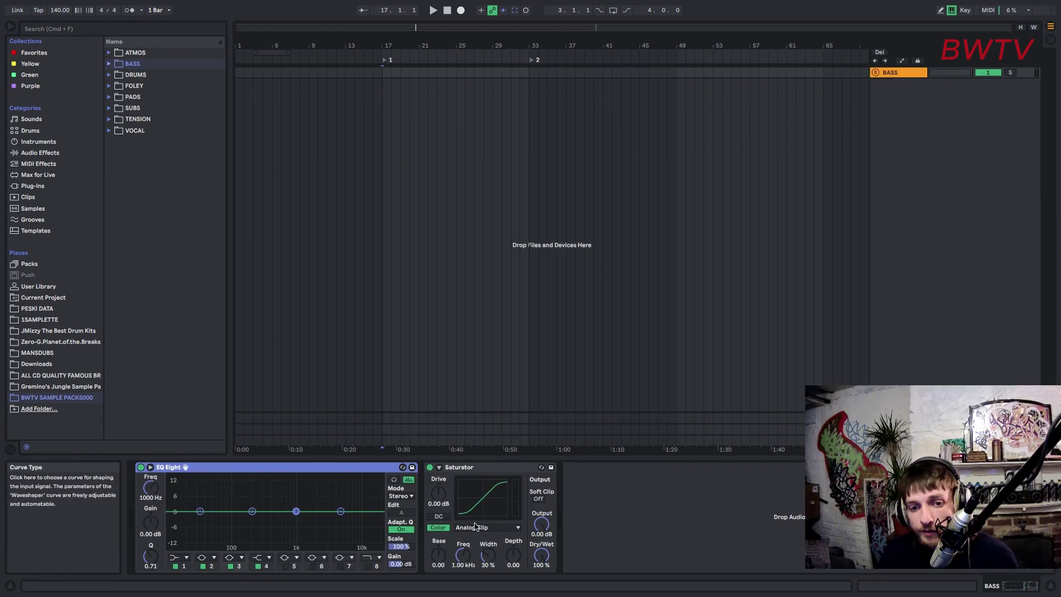
pyautogui.click(56, 33)
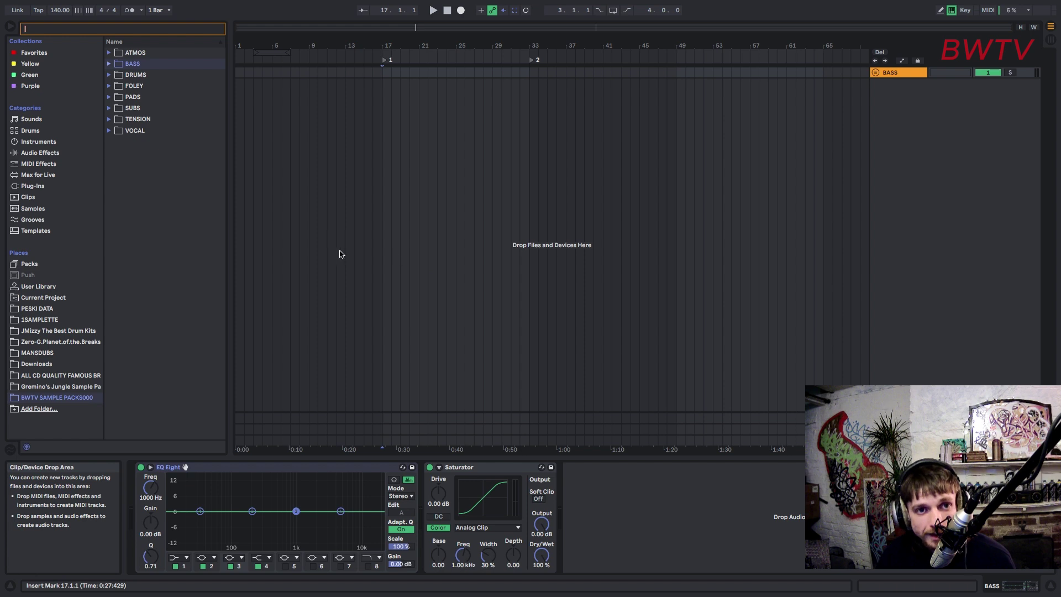
# Step: Add two new audio tracks below the folded BASS group
pyautogui.click(894, 100)
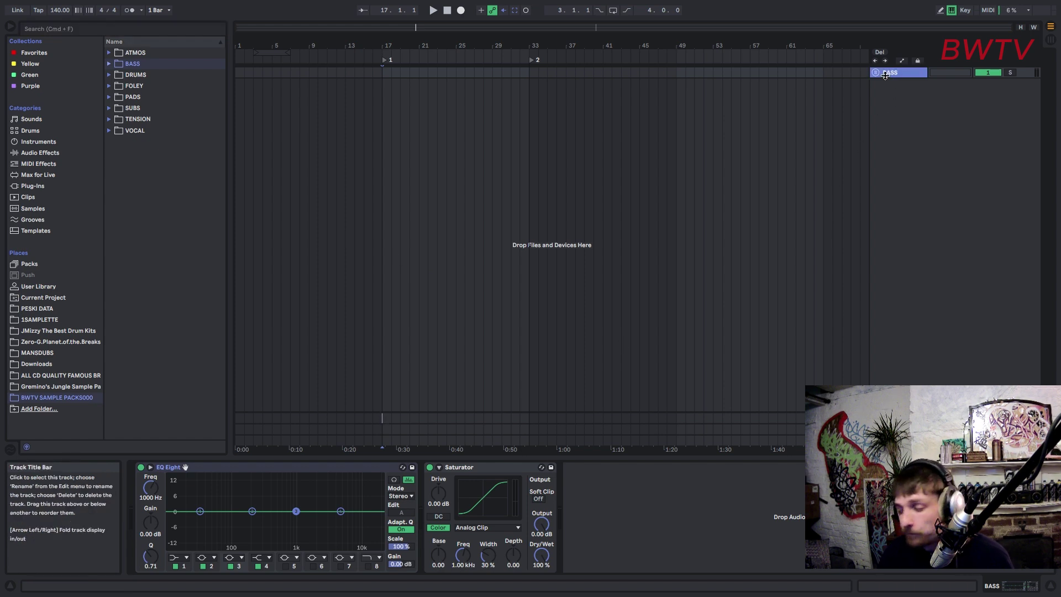
pyautogui.press('super+t')
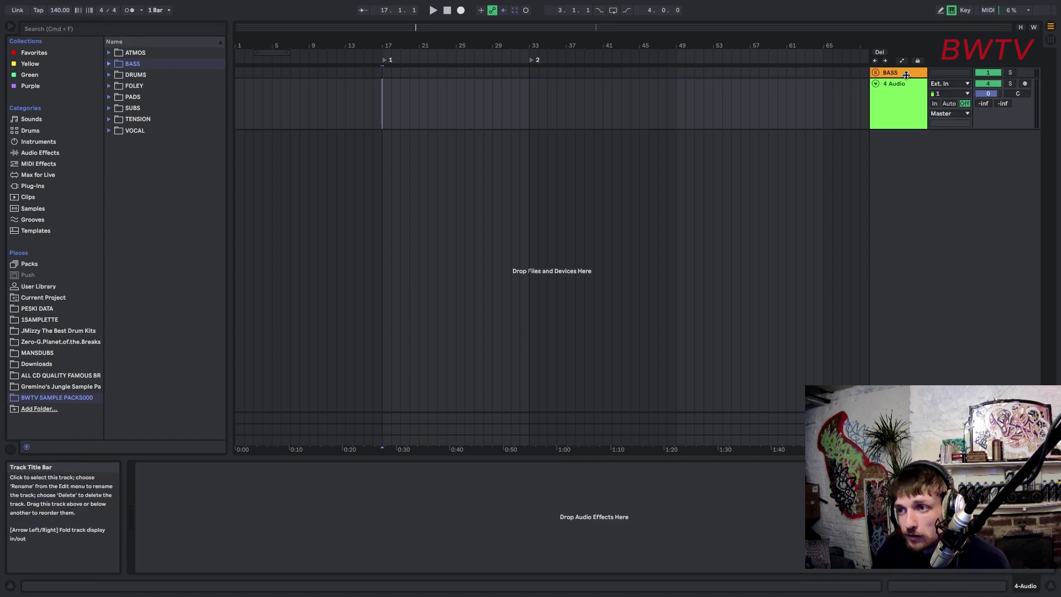
pyautogui.press('super+t')
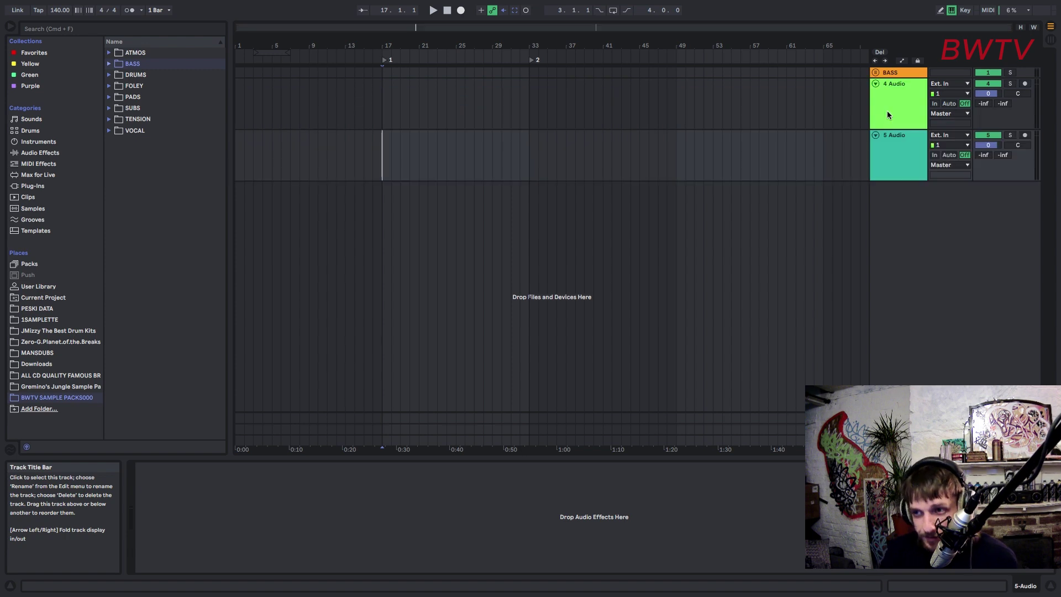
# Step: Group the two new audio tracks under the name DRUMS and add a MIDI track to that group
pyautogui.click(919, 115)
pyautogui.keyDown('shift'); pyautogui.click(890, 159); pyautogui.keyUp('shift')
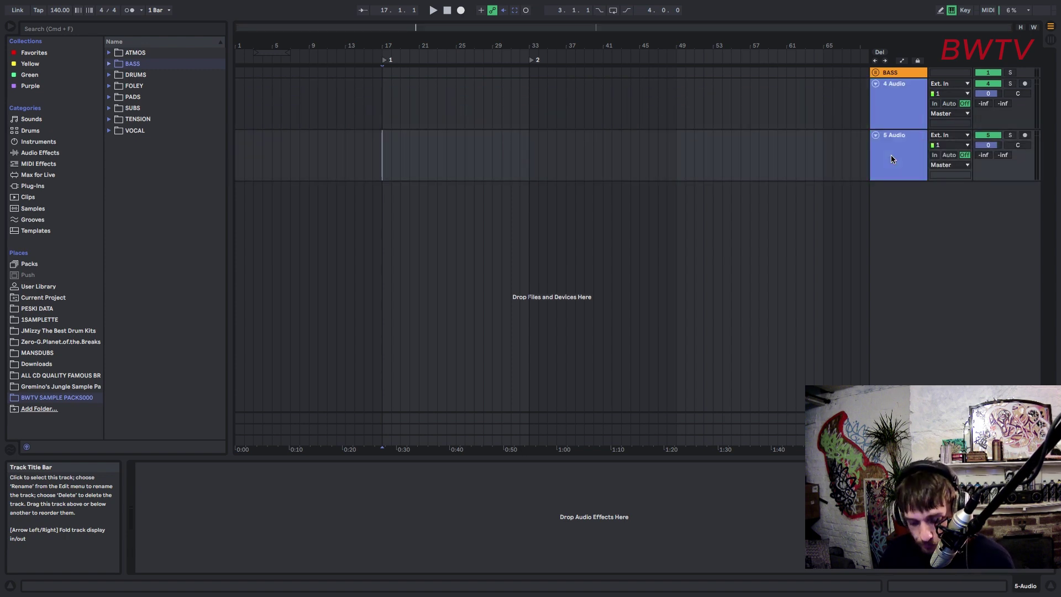
pyautogui.press('super+g')
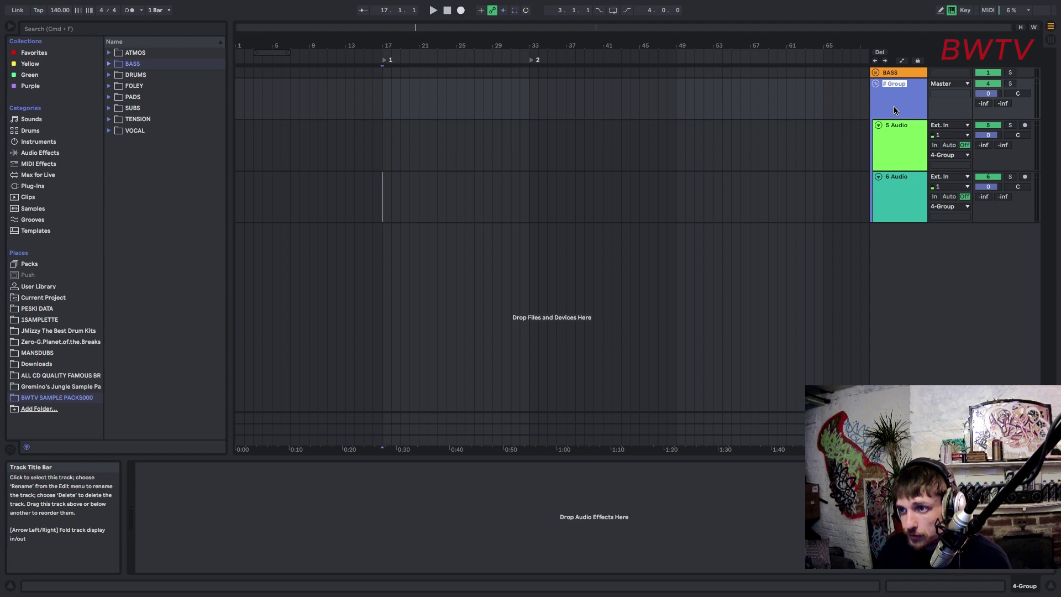
pyautogui.write('drums')
pyautogui.press('Return')
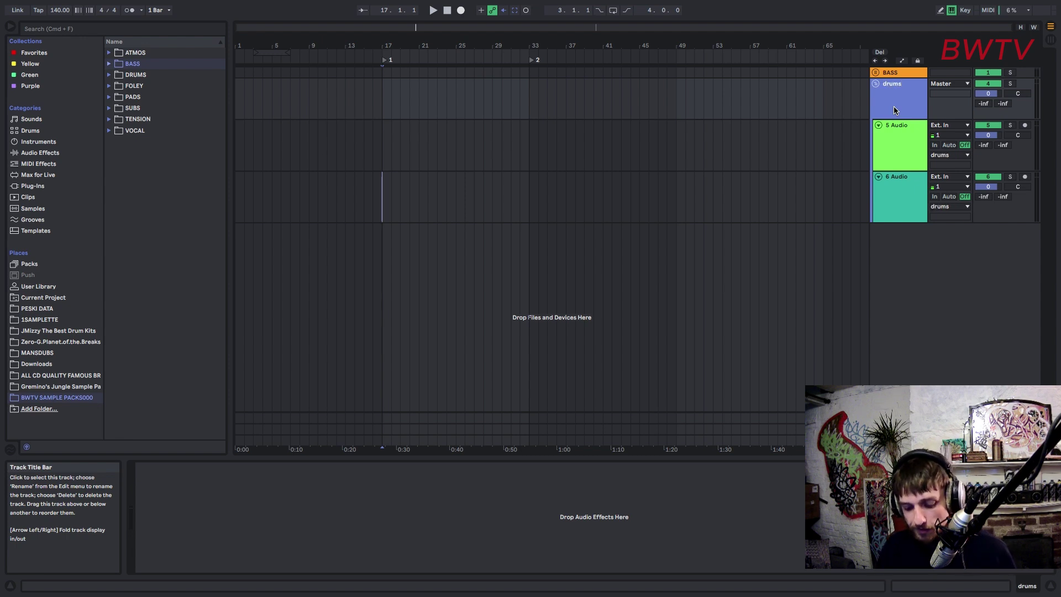
pyautogui.write('DRUMS')
pyautogui.press('Return')
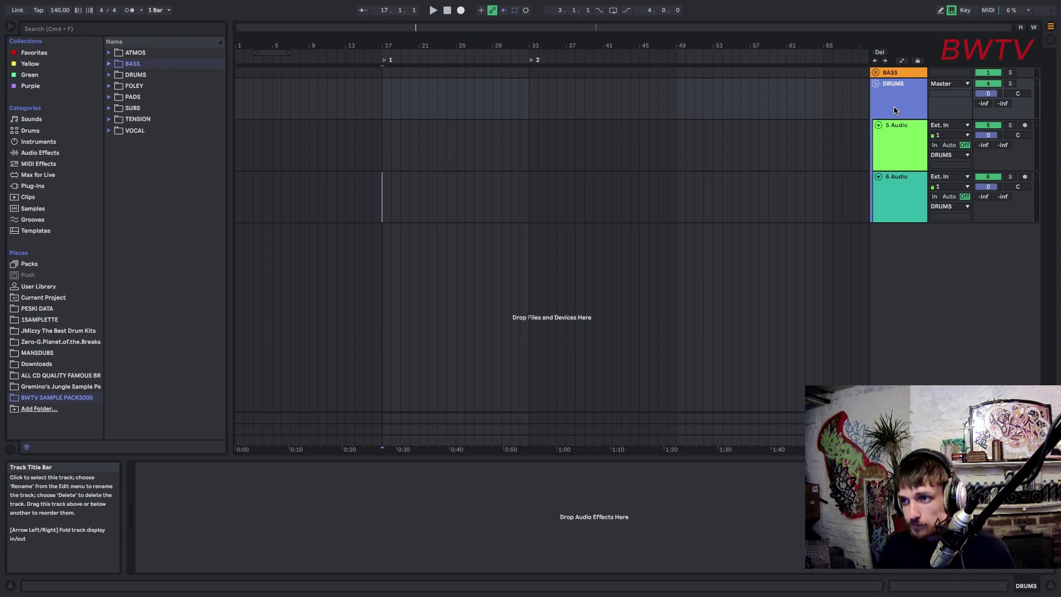
pyautogui.click(896, 204)
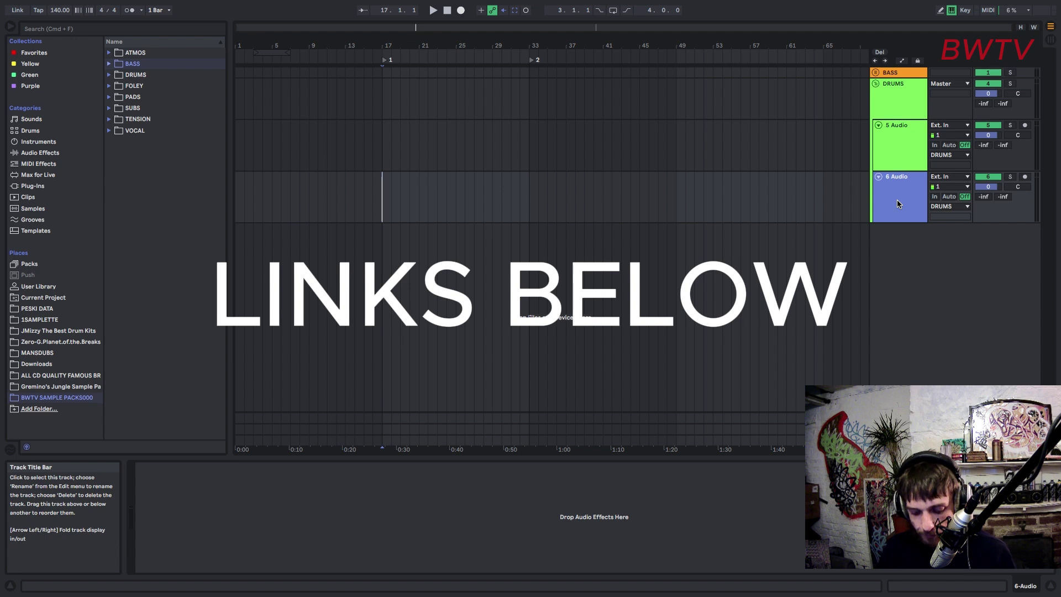
pyautogui.press('super+shift+t')
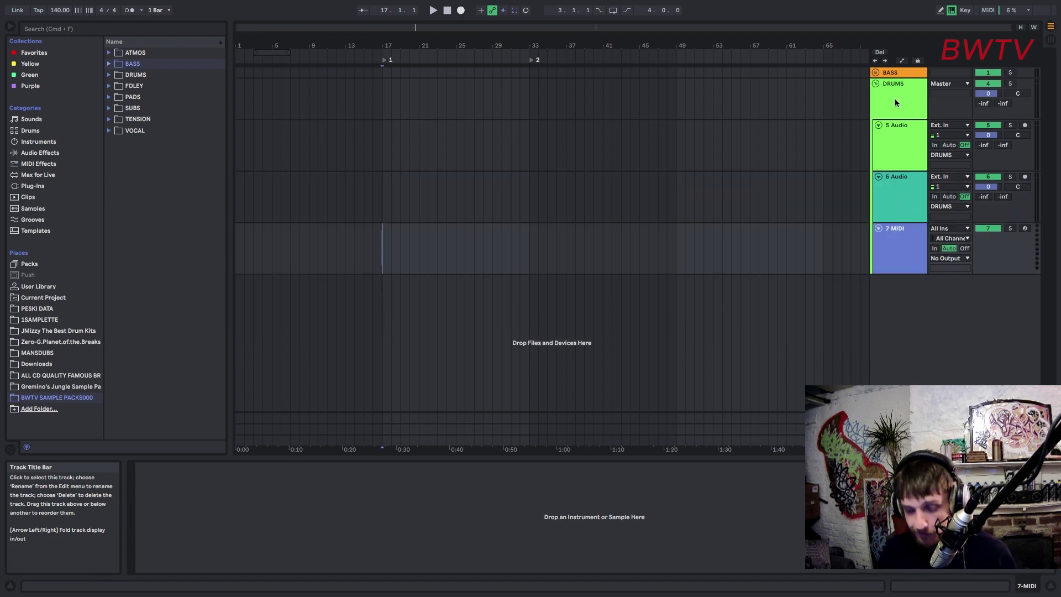
# Step: Search the browser's drum presets for "hat", load HAT Z.adg onto the new MIDI track and audition one of its pads
pyautogui.click(50, 29)
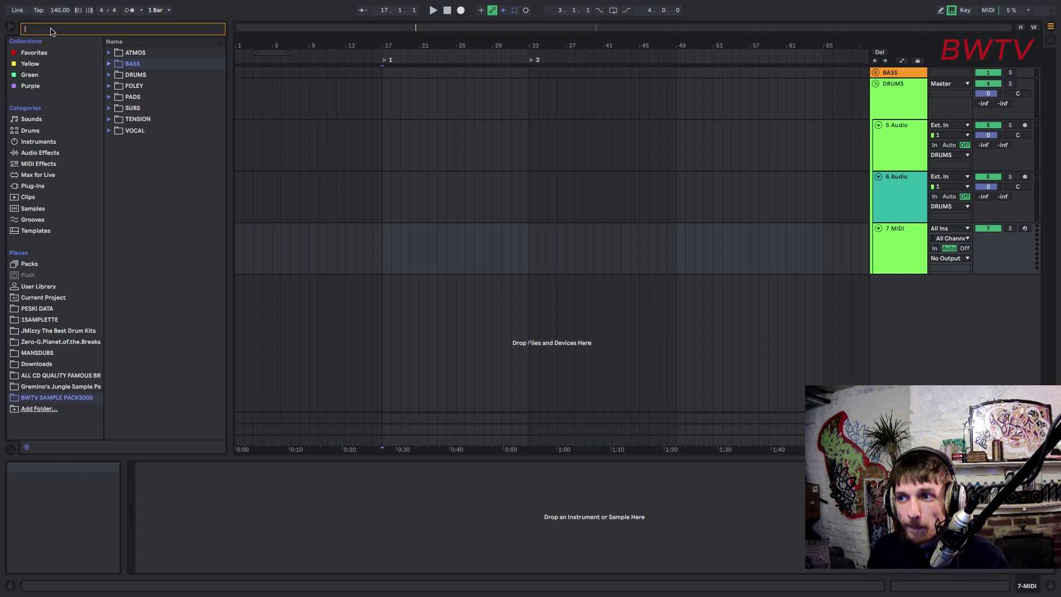
pyautogui.write('hat')
pyautogui.click(35, 242)
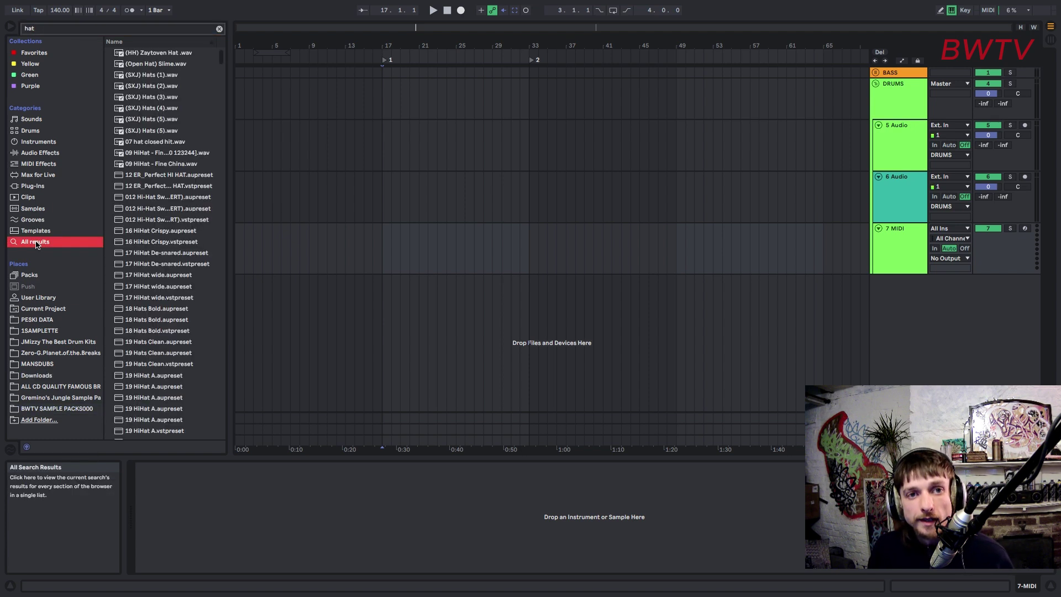
pyautogui.click(31, 130)
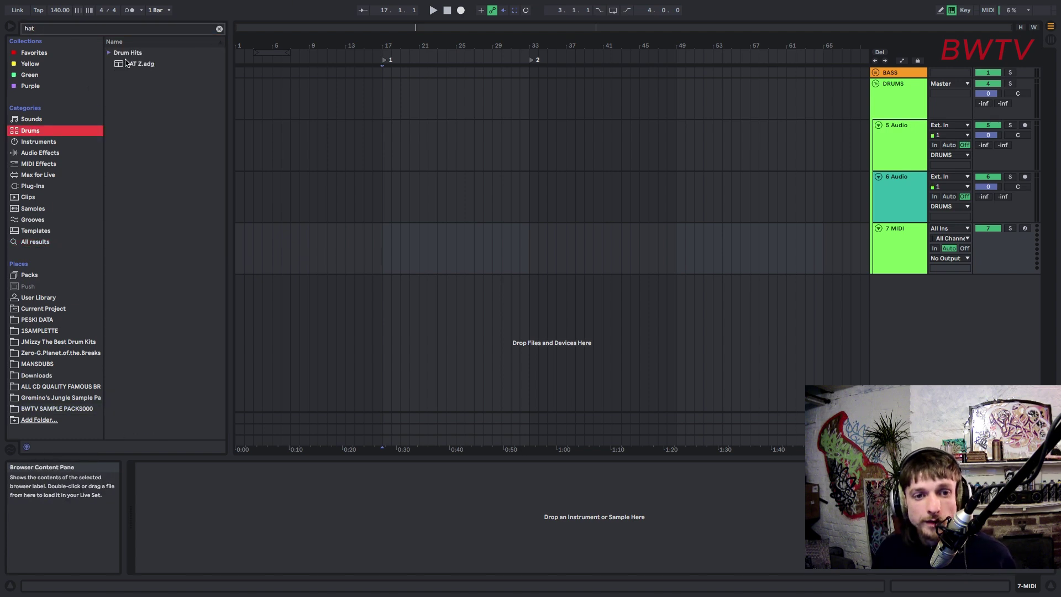
pyautogui.click(128, 64)
pyautogui.click(35, 242)
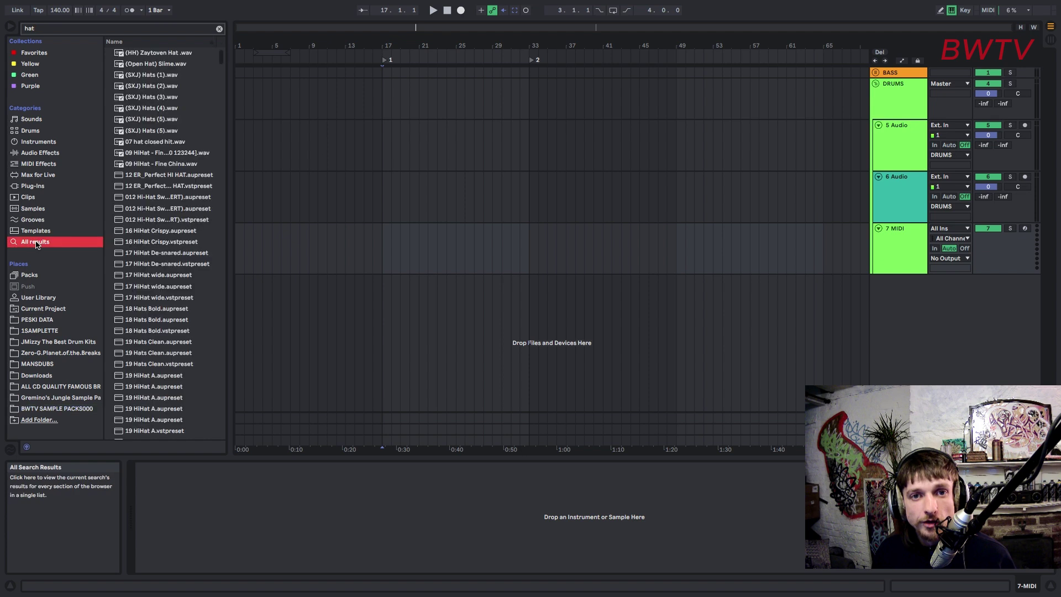
pyautogui.click(31, 131)
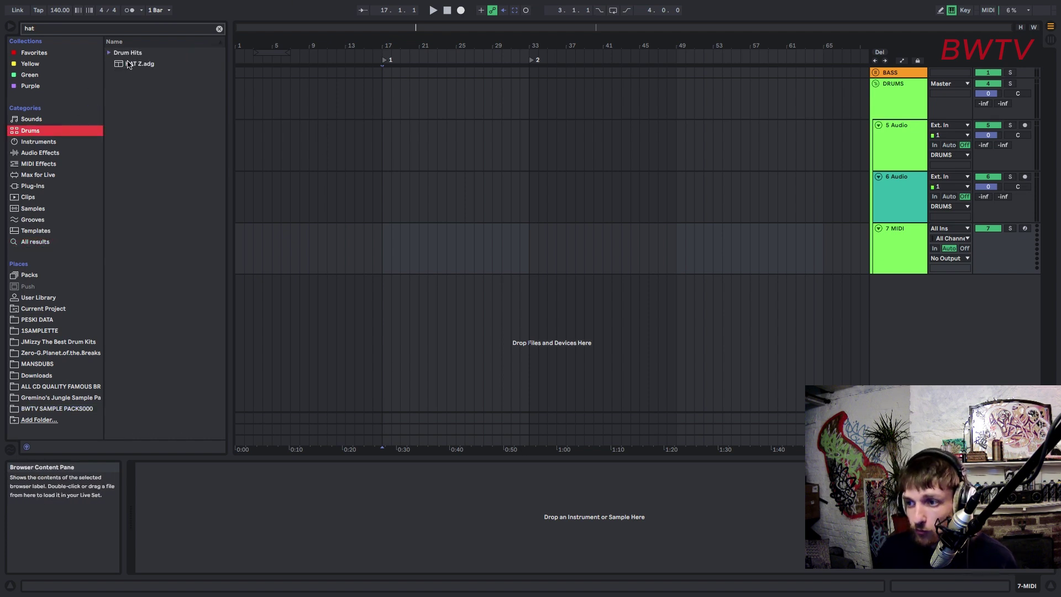
pyautogui.doubleClick(128, 64)
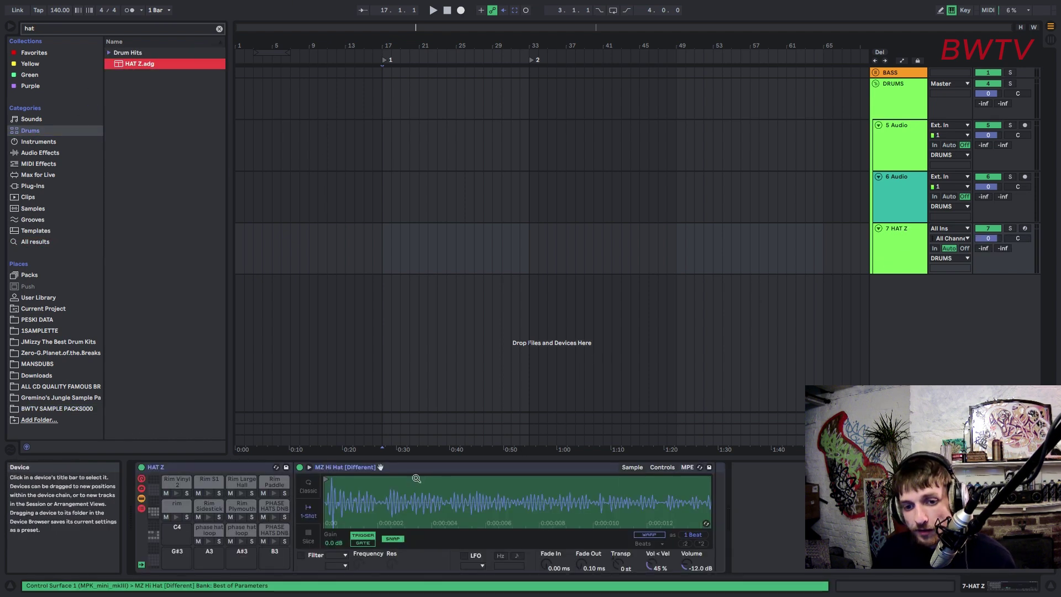
pyautogui.click(241, 494)
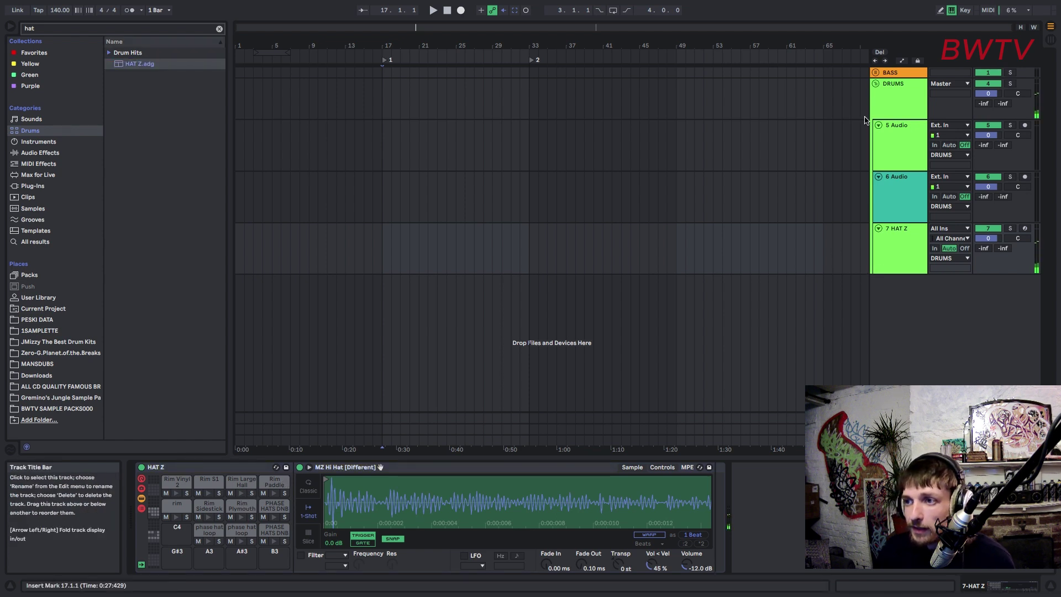
# Step: Fold the DRUMS group and select the EQ Eight on the BASS group
pyautogui.click(909, 98)
pyautogui.click(875, 84)
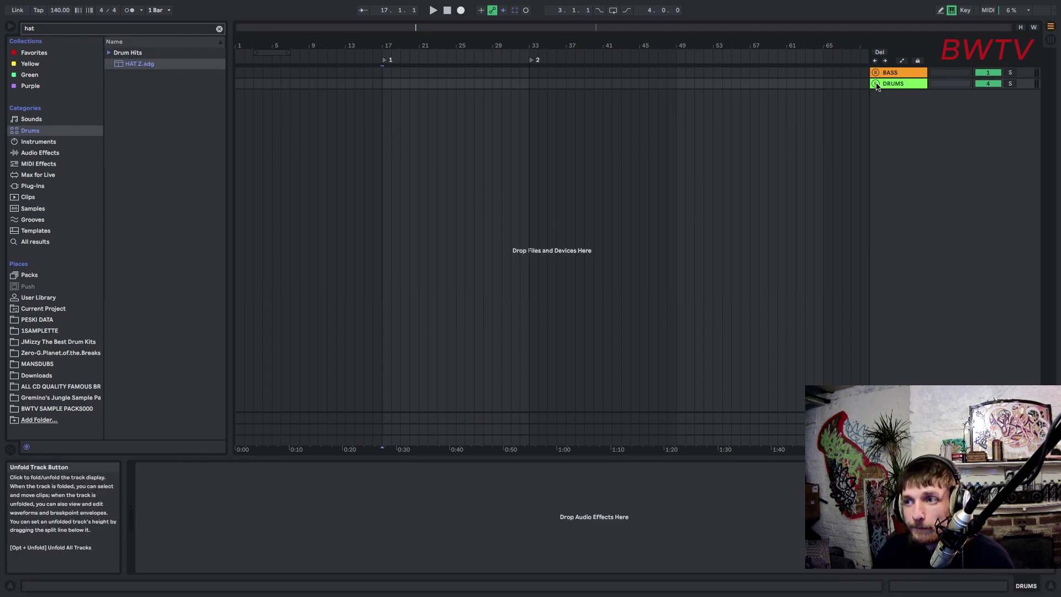
pyautogui.click(889, 73)
pyautogui.click(332, 468)
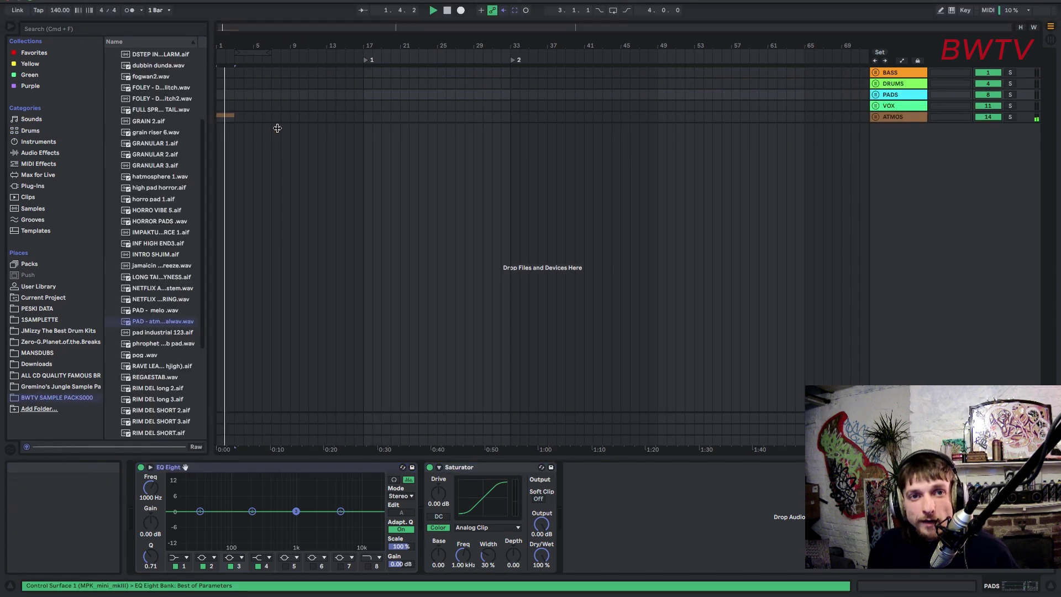
# Step: Stop playback and clear bars 1 to 5 of the folded ATMOS group
pyautogui.click(278, 117)
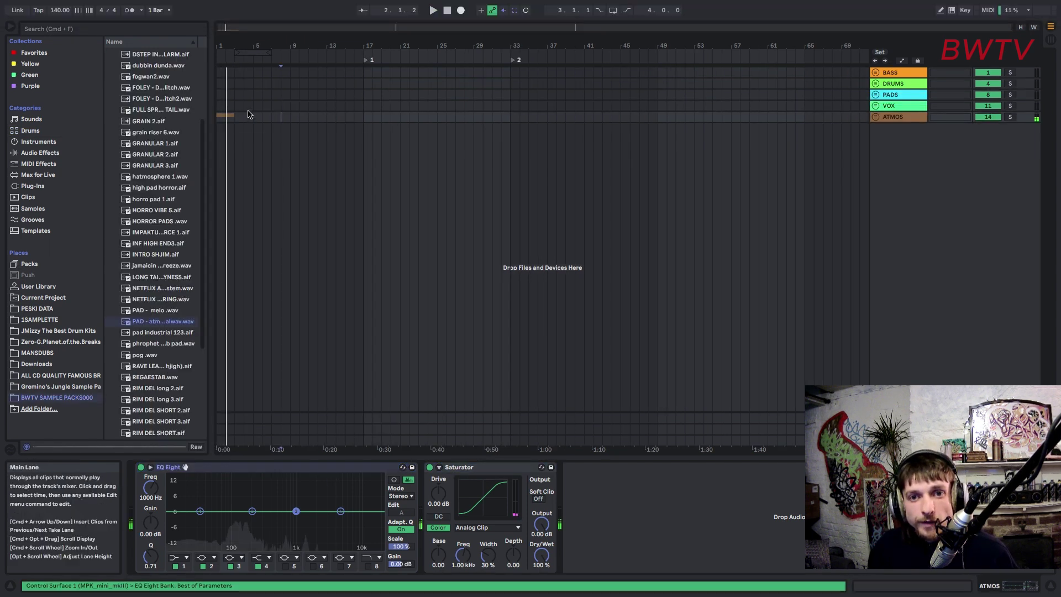
pyautogui.press('space')
pyautogui.moveTo(246, 108); pyautogui.dragTo(216, 118)
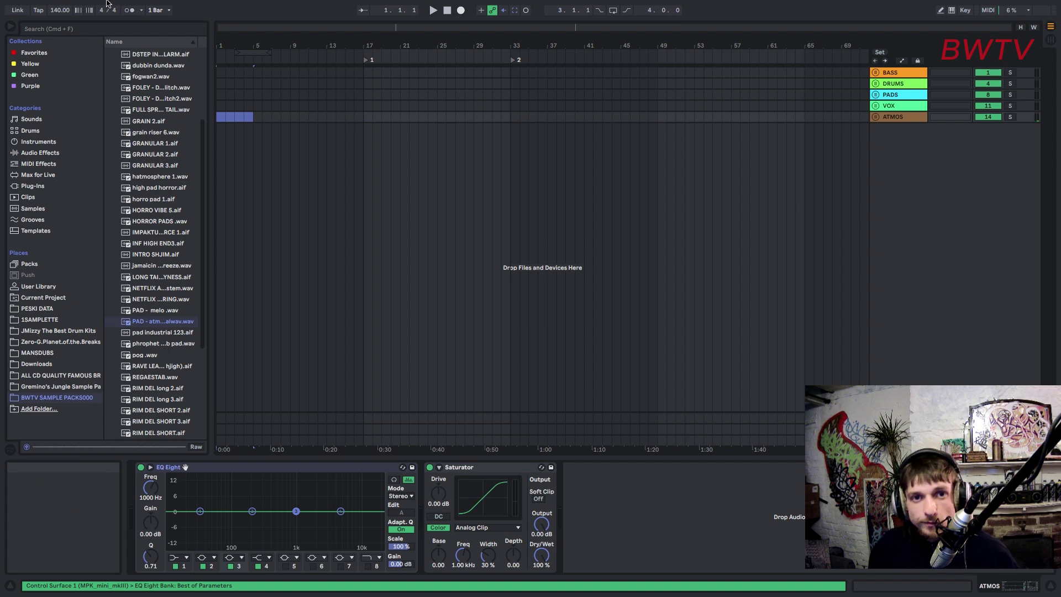
# Step: Save the Live Set as a template named TEMP 5
pyautogui.click(63, 7)
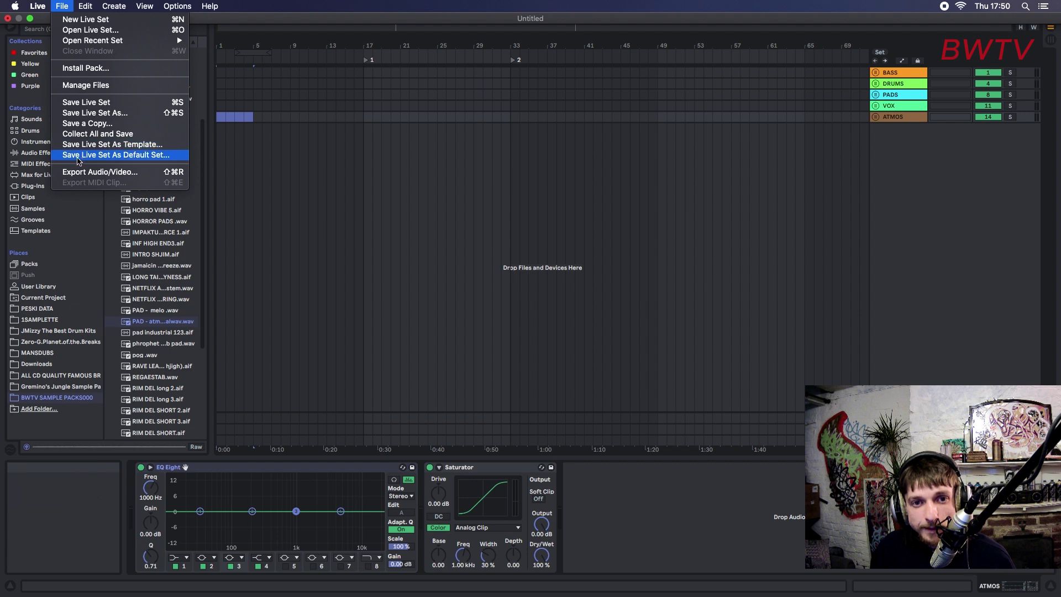
pyautogui.click(115, 145)
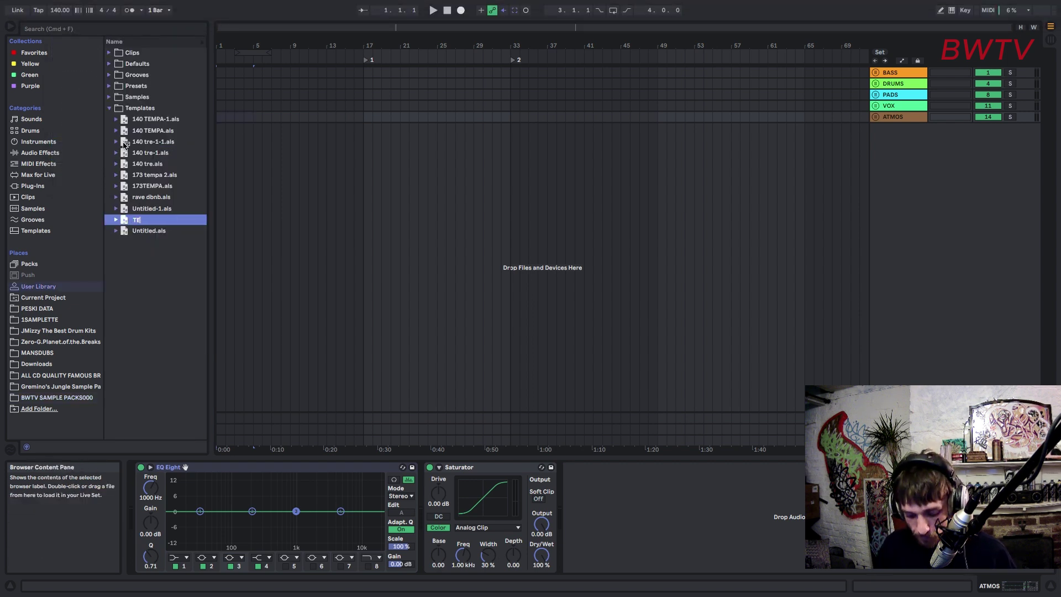
pyautogui.press('Return')
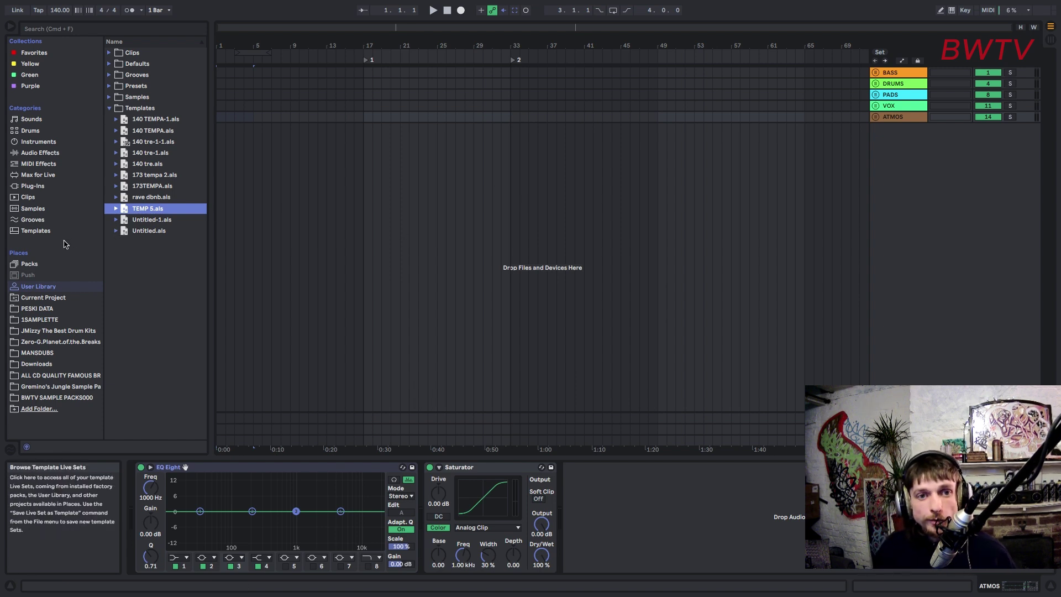
# Step: Search the browser for TEMPLATE and look at the option for saving the Live Set as the default set
pyautogui.click(47, 35)
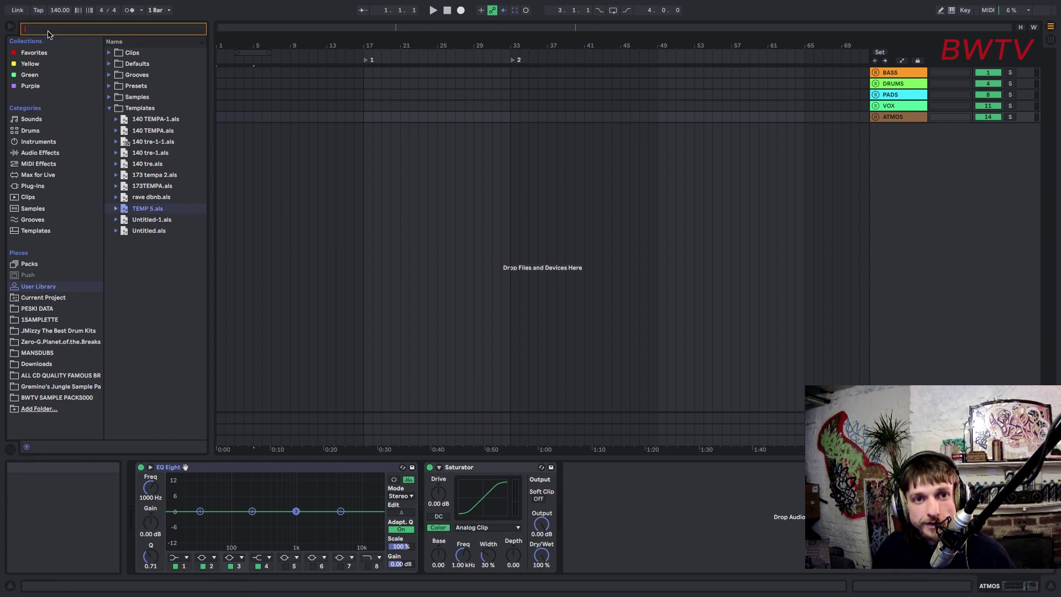
pyautogui.write('TEMPLATE')
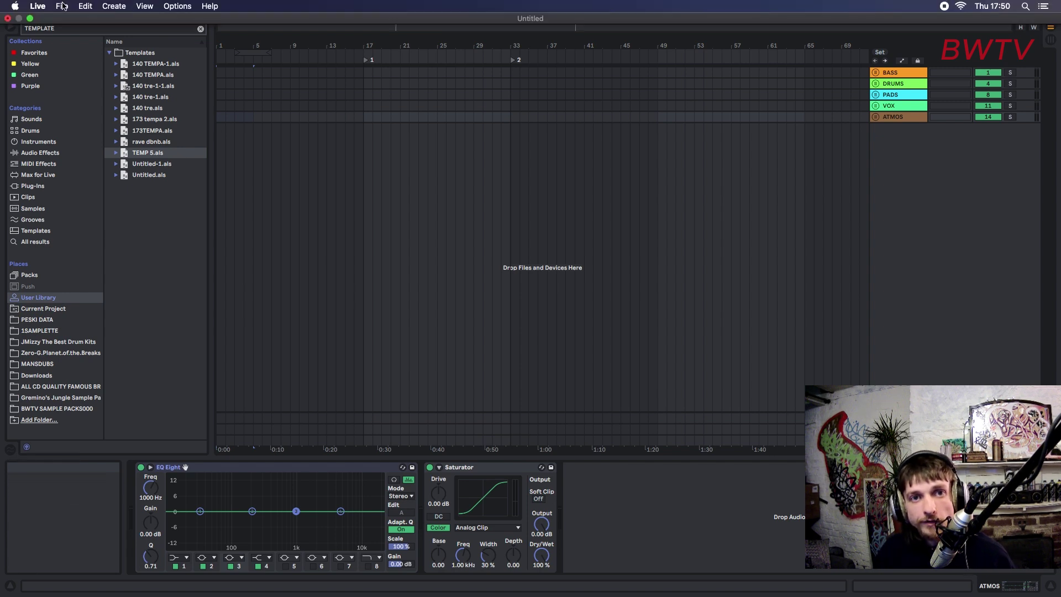
pyautogui.click(61, 6)
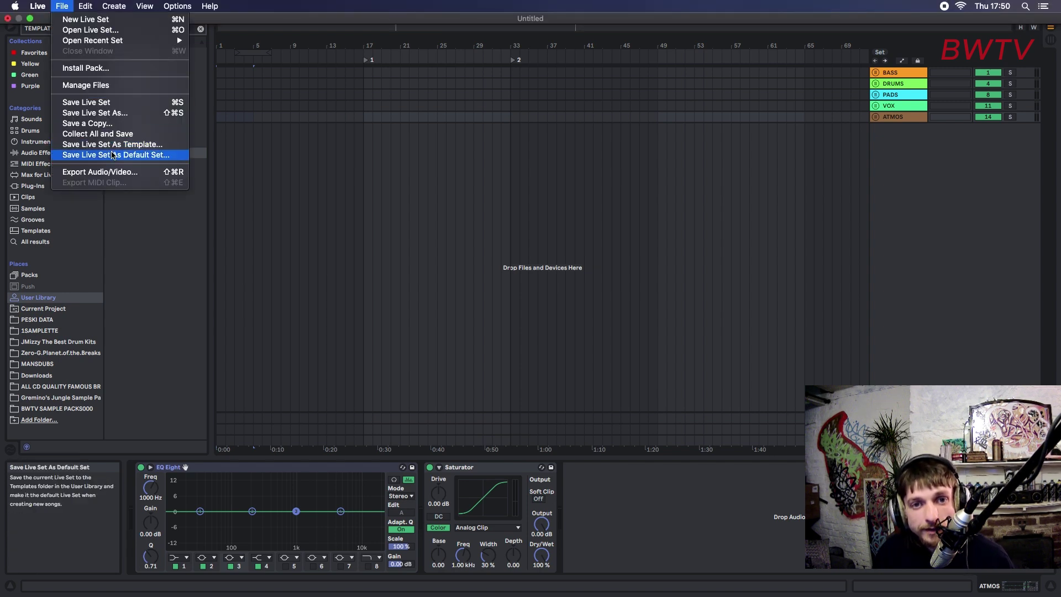
pyautogui.click(285, 240)
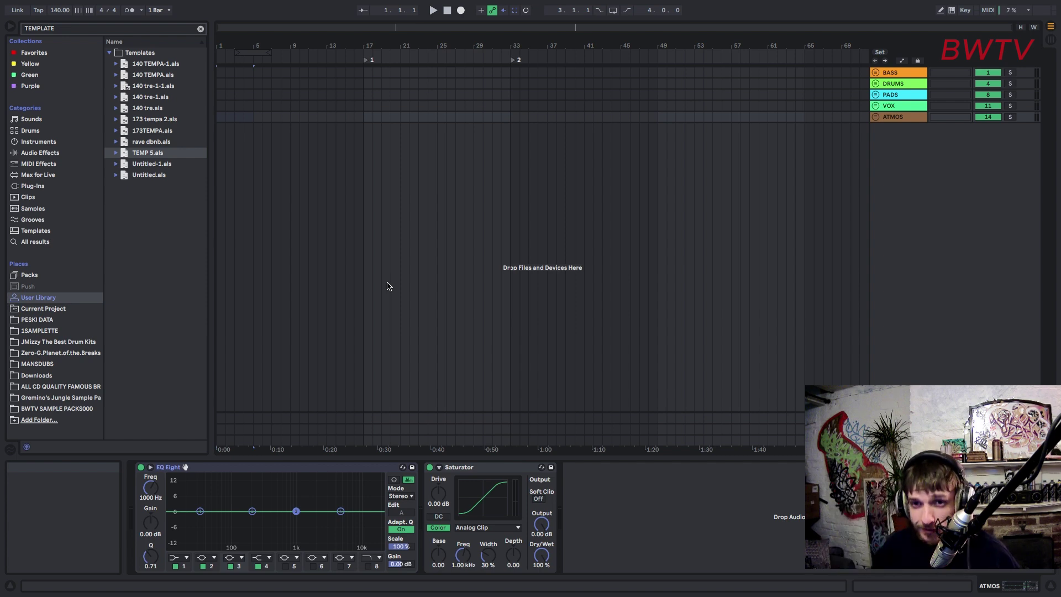
# Step: Unfold the ATMOS group, preview pad samples from the sample pack and place the PAD - atm sample at bar 1
pyautogui.click(875, 117)
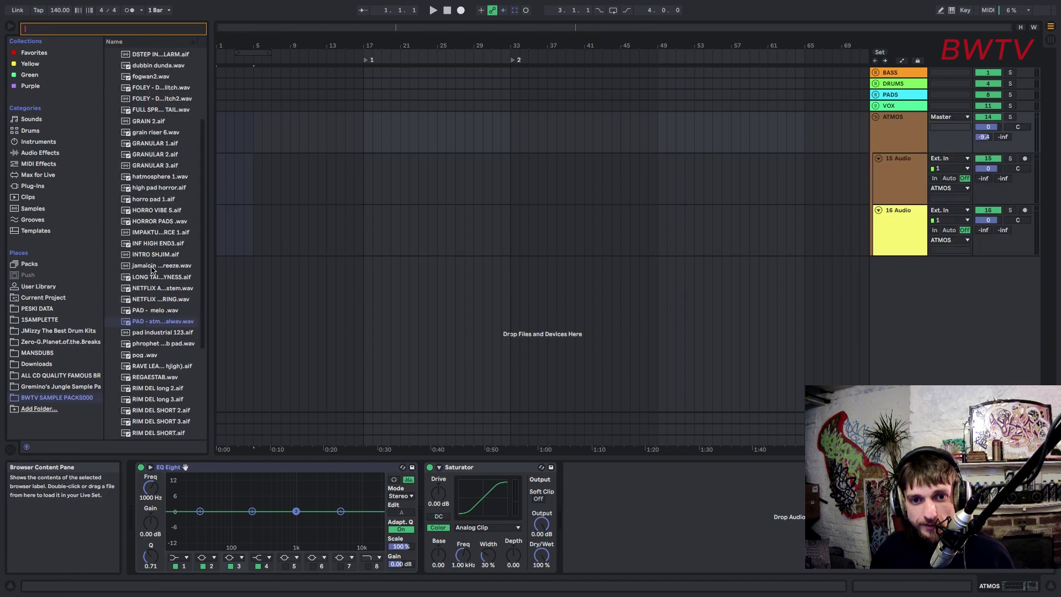
pyautogui.click(153, 267)
pyautogui.click(156, 311)
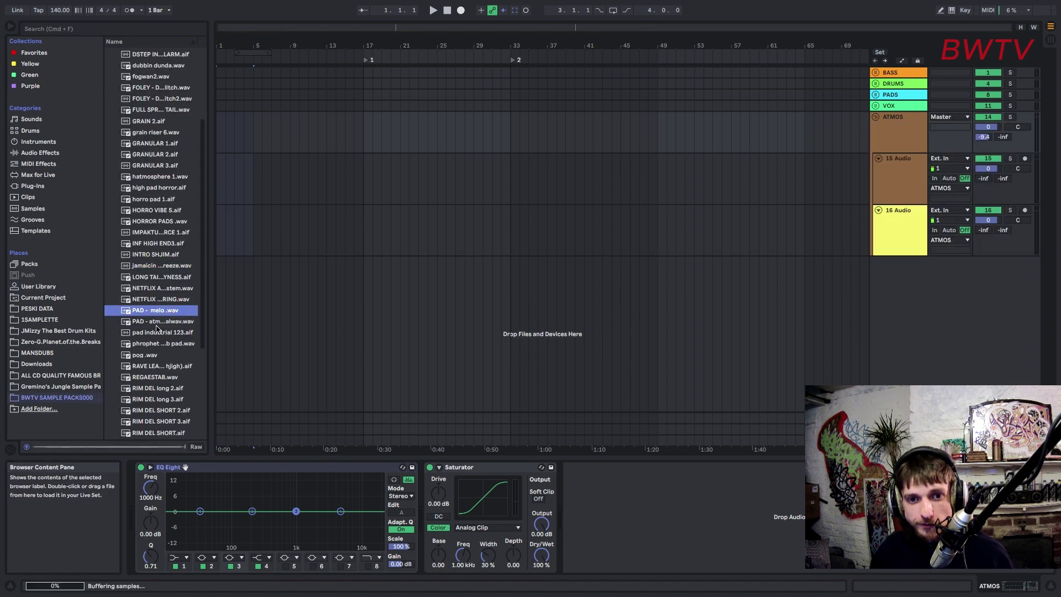
pyautogui.moveTo(146, 321); pyautogui.dragTo(237, 191)
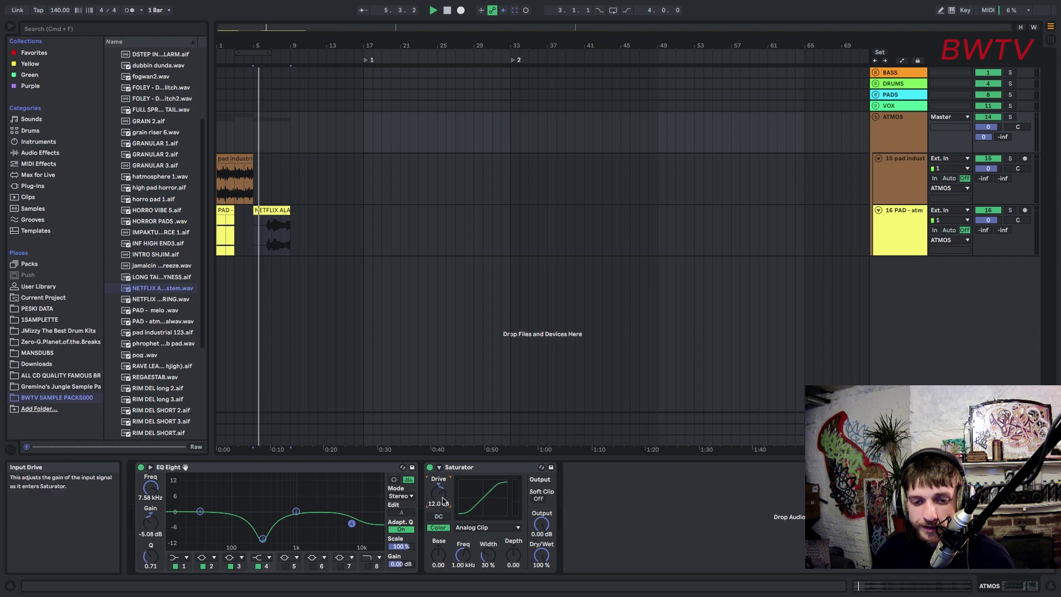
# Step: Lower the Saturator output on the ATMOS group to about -10.3 dB
pyautogui.moveTo(541, 524); pyautogui.dragTo(541, 553)
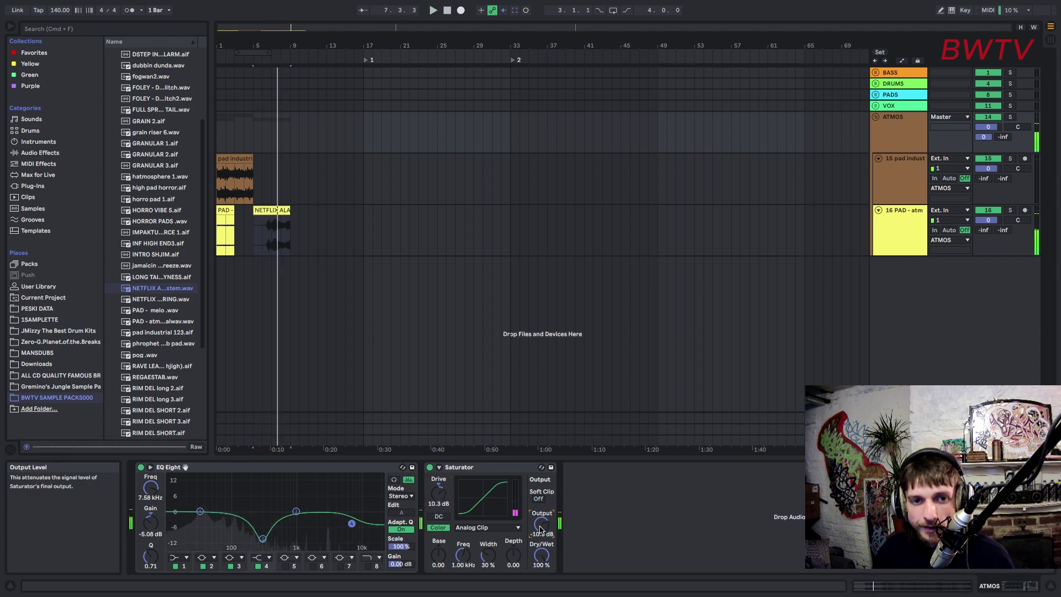
# Step: Play the ATMOS clips back and duplicate the first eight bars of the whole ATMOS group to bar 9
pyautogui.click(241, 159)
pyautogui.press('space')
pyautogui.click(928, 134)
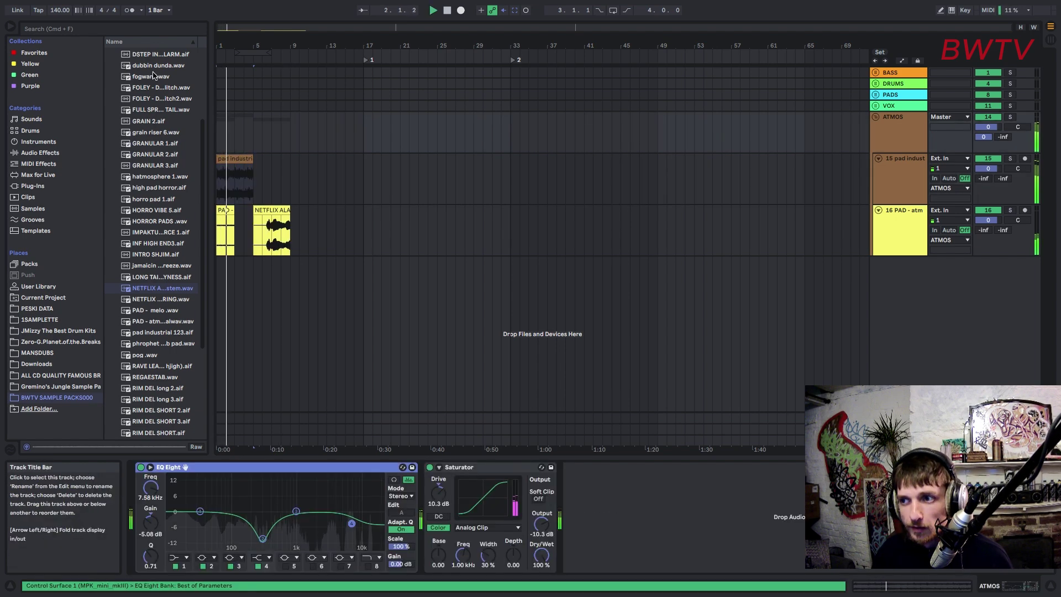
pyautogui.moveTo(286, 144); pyautogui.dragTo(218, 145)
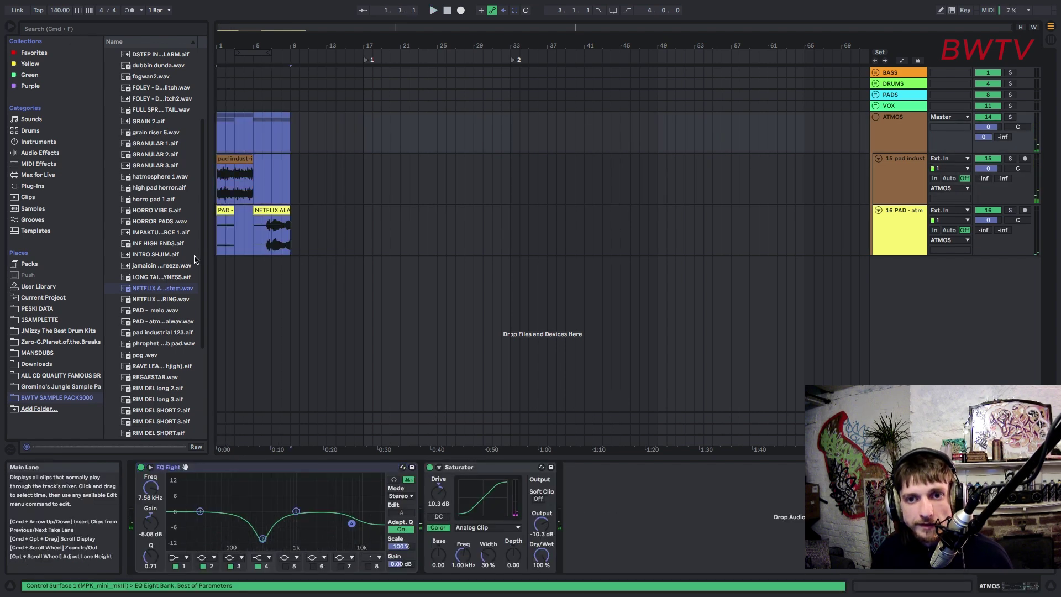
pyautogui.press('super+d')
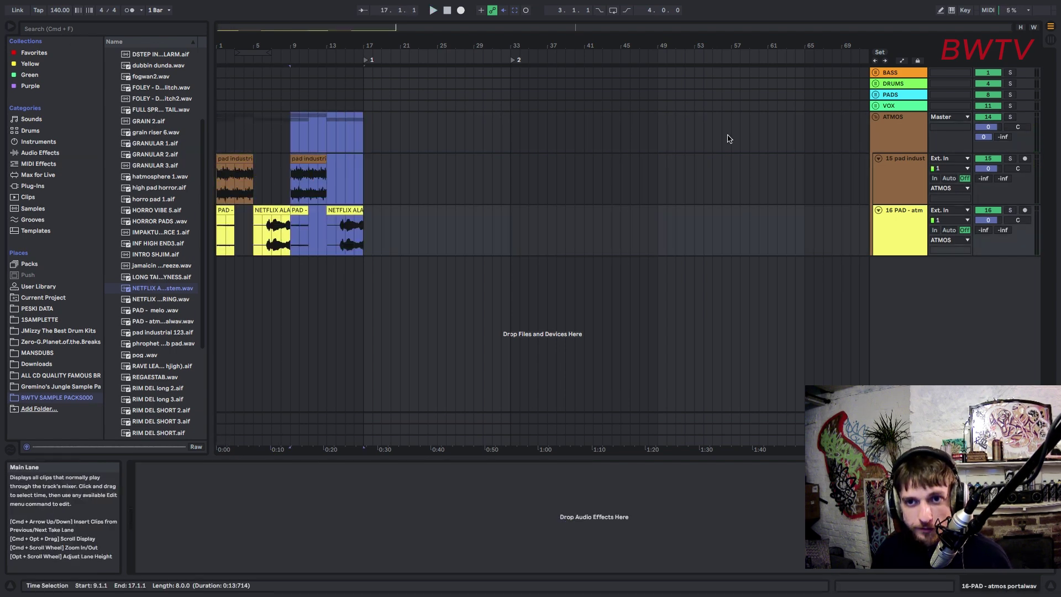
# Step: Search the plug-ins for VOLC and add FabFilter Volcano 3 to the ATMOS group
pyautogui.click(896, 133)
pyautogui.click(55, 186)
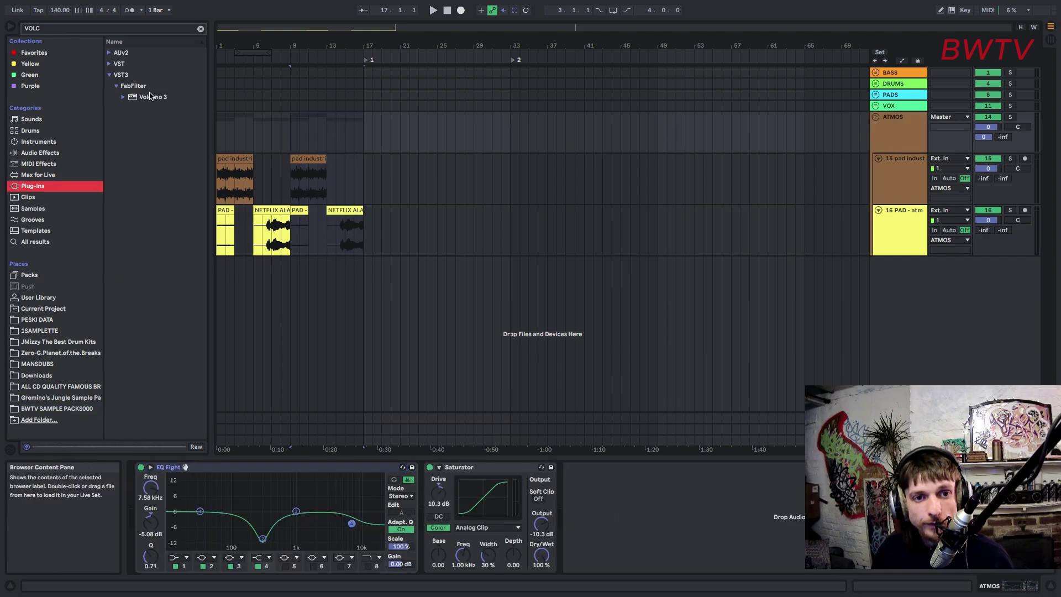
pyautogui.moveTo(150, 96); pyautogui.dragTo(746, 145)
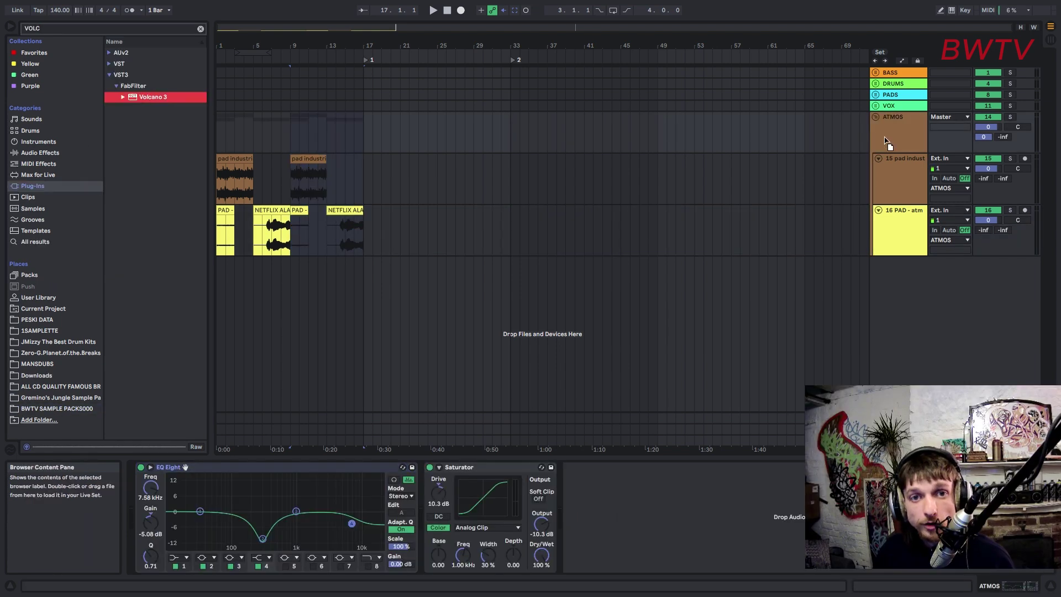
pyautogui.moveTo(875, 135); pyautogui.dragTo(875, 135)
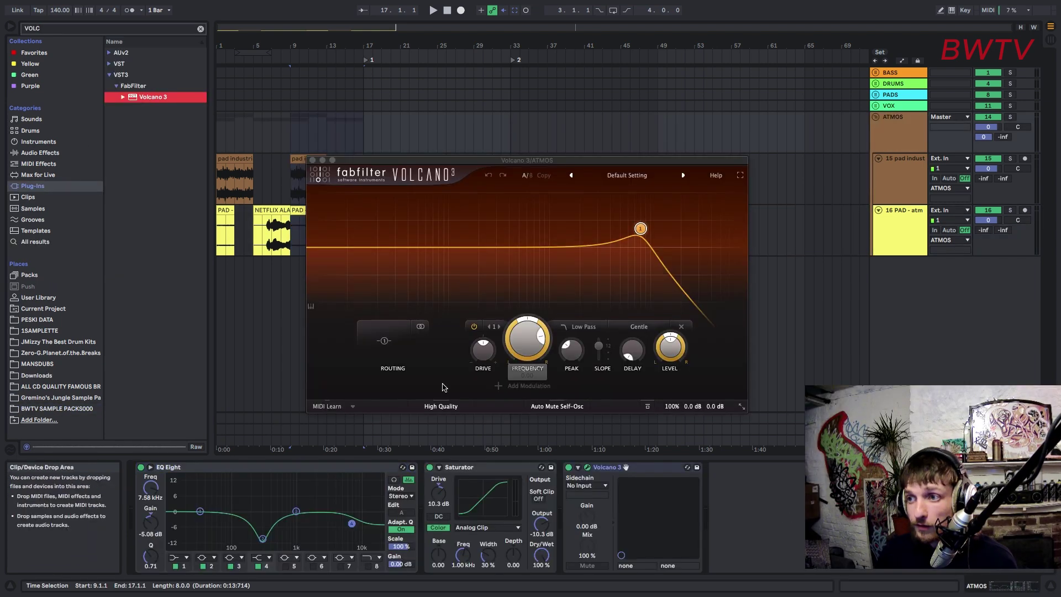
# Step: Load the Vintage preset in Volcano 3 and lower its low-pass frequency to about 1400 Hz while playing the set
pyautogui.click(683, 175)
pyautogui.moveTo(639, 228); pyautogui.dragTo(571, 240)
pyautogui.press('space')
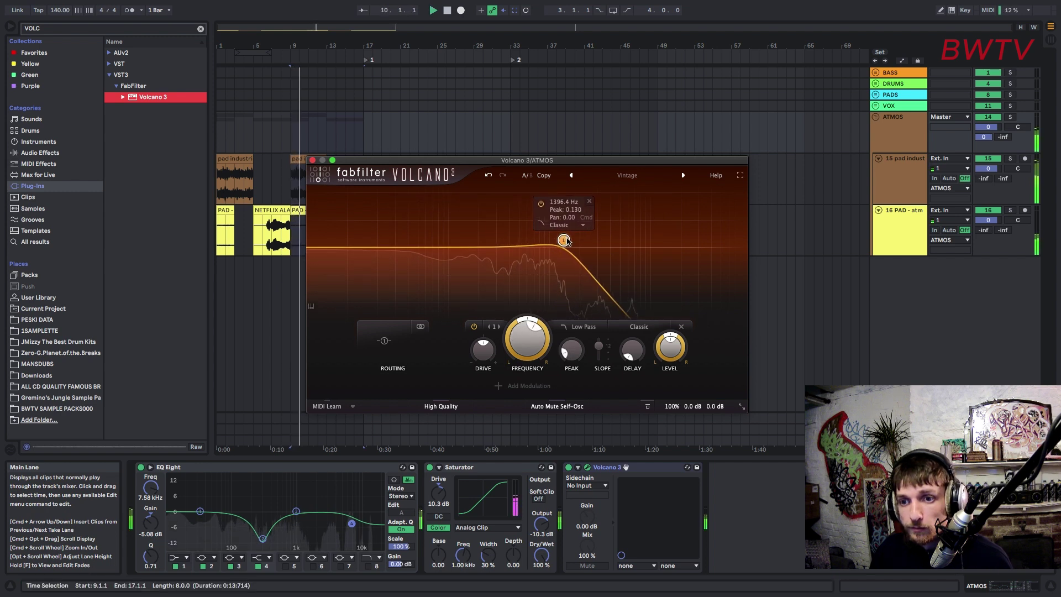
pyautogui.click(312, 160)
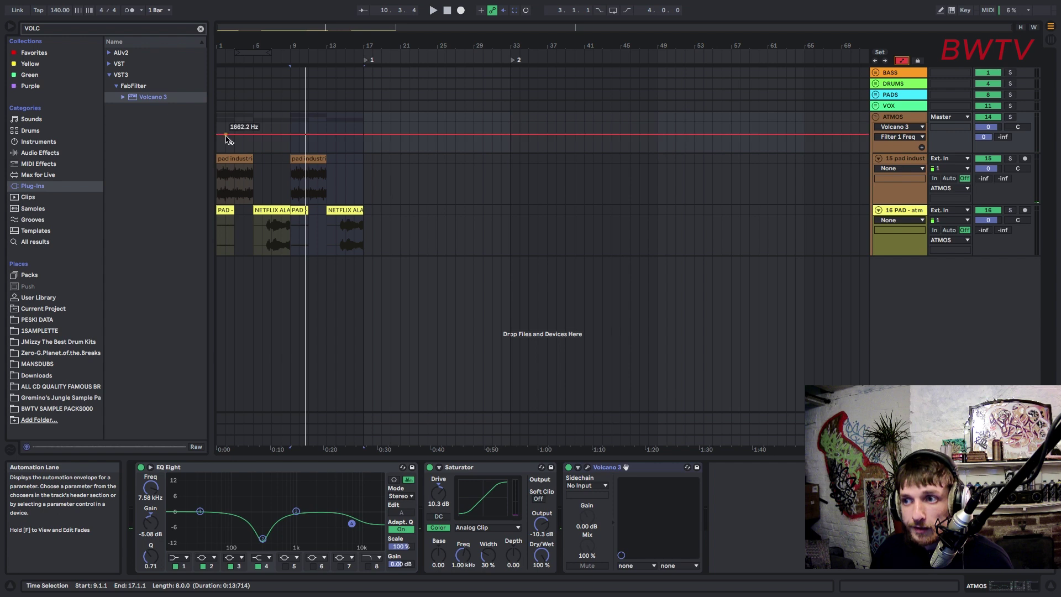
# Step: Automate Volcano 3's Filter 1 Freq on the ATMOS group to fall until bar 5 and rise until bar 9, repeated up to bar 17
pyautogui.click(217, 134)
pyautogui.moveTo(225, 134); pyautogui.dragTo(223, 115)
pyautogui.click(223, 105)
pyautogui.press('space')
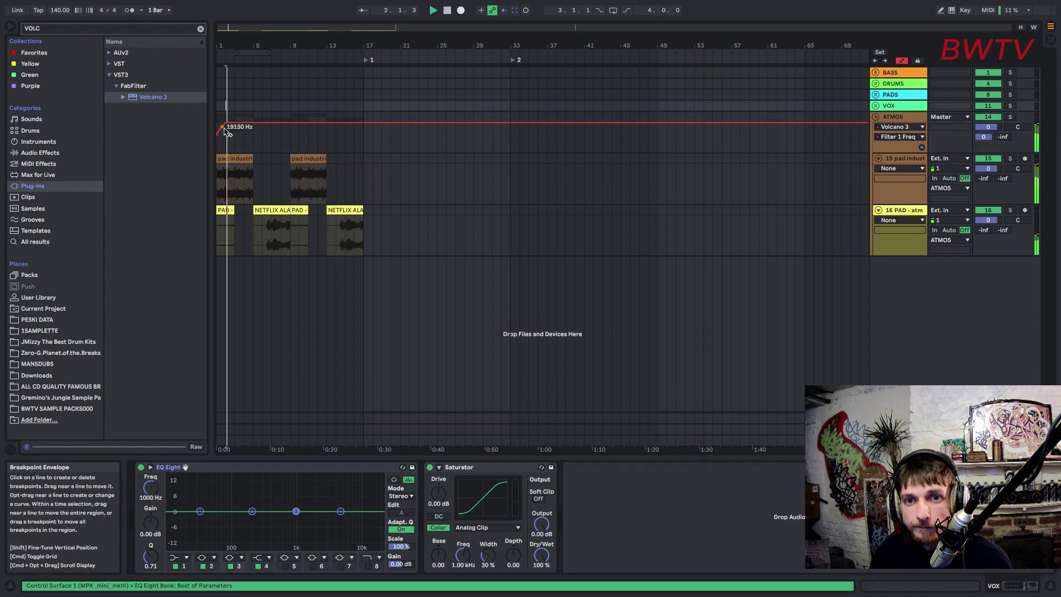
pyautogui.click(221, 136)
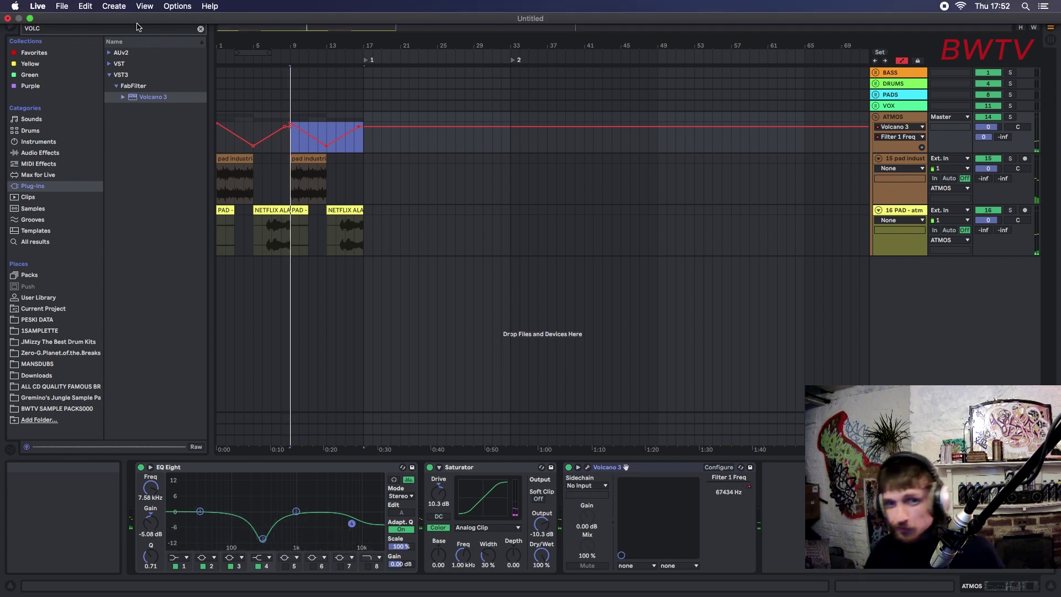
# Step: Add the Polyverse Wider plug-in to the ATMOS group and set its width to 94% with the low bypass at 860 Hz
pyautogui.click(39, 28)
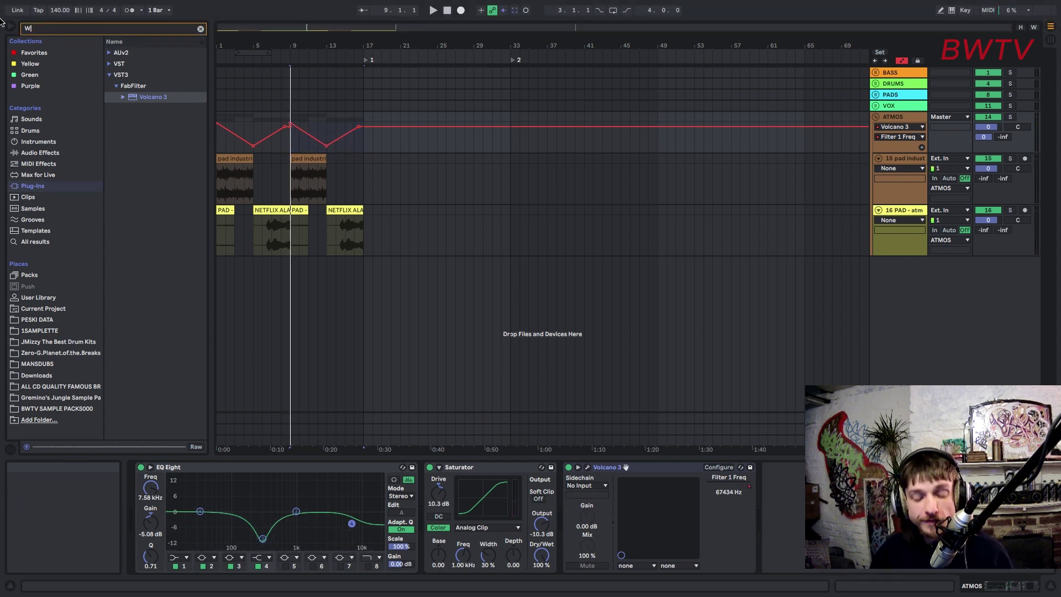
pyautogui.write('WIDER')
pyautogui.doubleClick(147, 85)
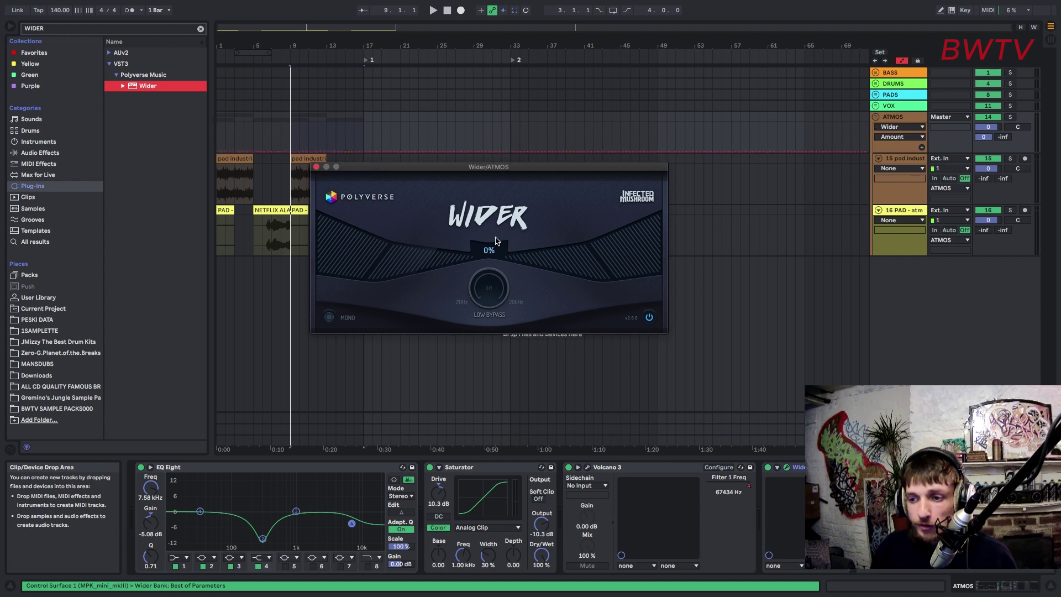
pyautogui.moveTo(486, 100); pyautogui.dragTo(487, 80)
pyautogui.moveTo(488, 288)
pyautogui.mouseDown()
pyautogui.moveTo(489, 135)
pyautogui.moveTo(489, 280)
pyautogui.mouseUp()
pyautogui.press('space')
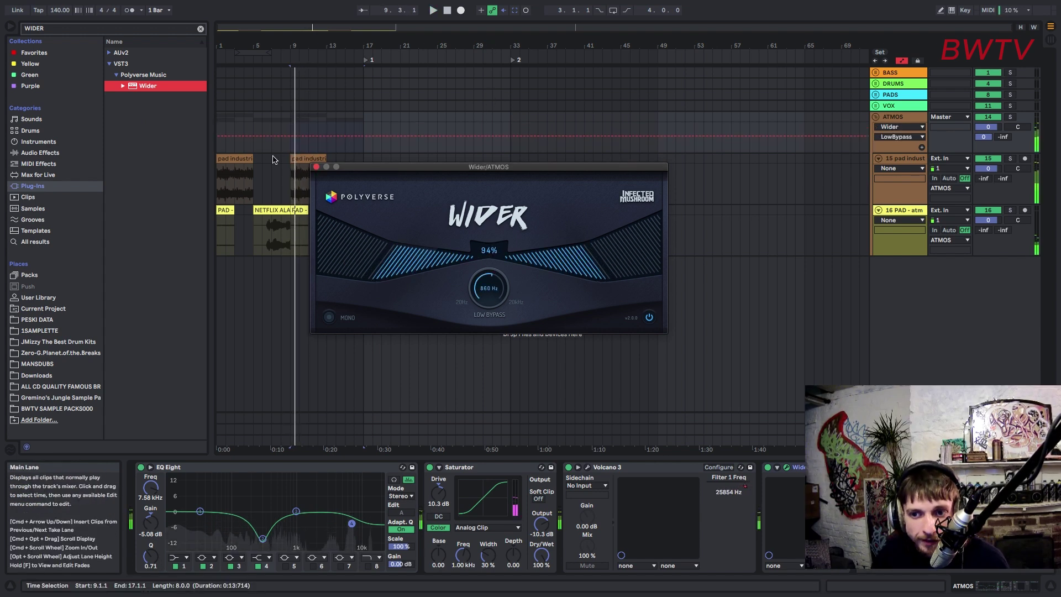
pyautogui.click(316, 167)
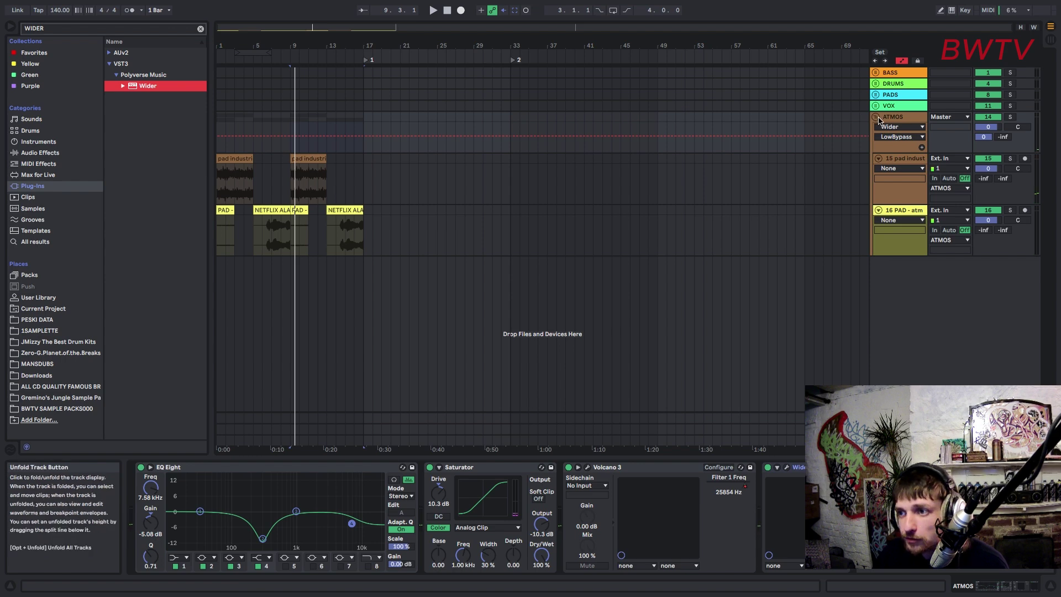
# Step: Unfold the DRUMS group, fill bars 1 to 16 of the HAT Z track with one-bar MIDI clips and enlarge the note editor
pyautogui.click(875, 116)
pyautogui.click(876, 83)
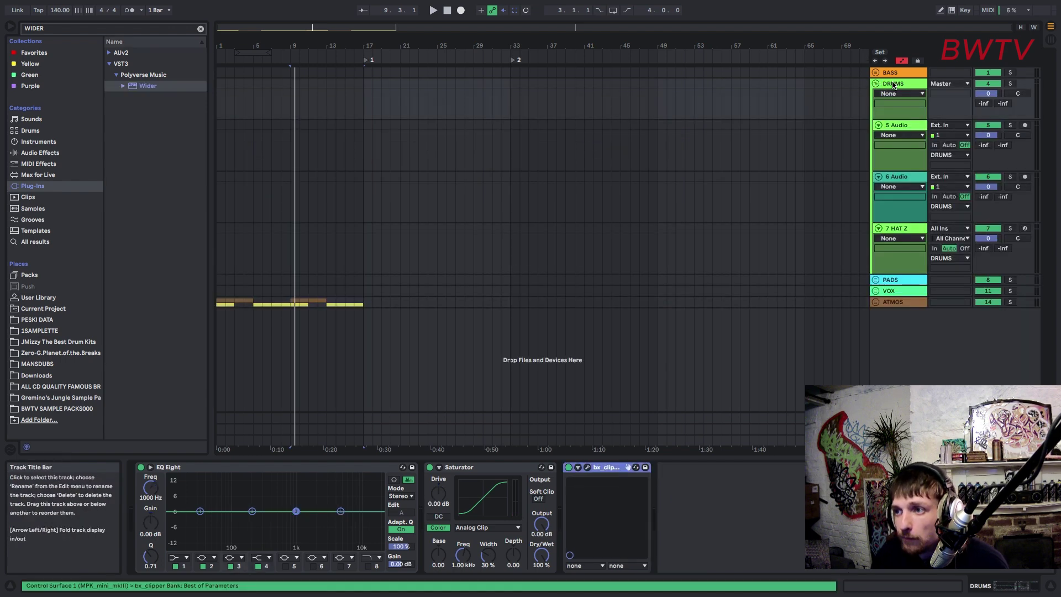
pyautogui.click(221, 228)
pyautogui.click(220, 227)
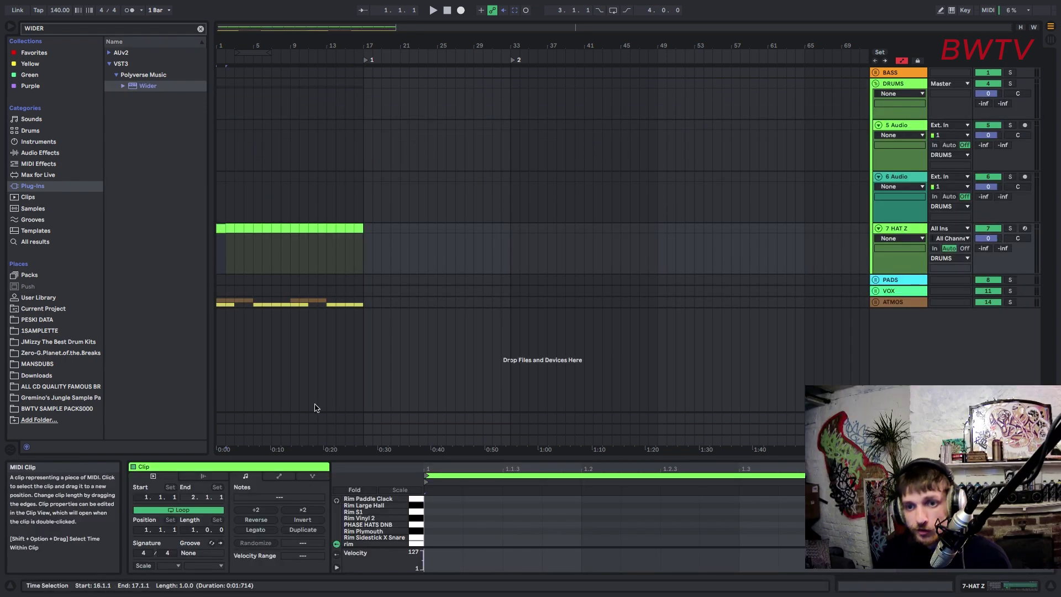
pyautogui.moveTo(439, 457); pyautogui.dragTo(439, 212)
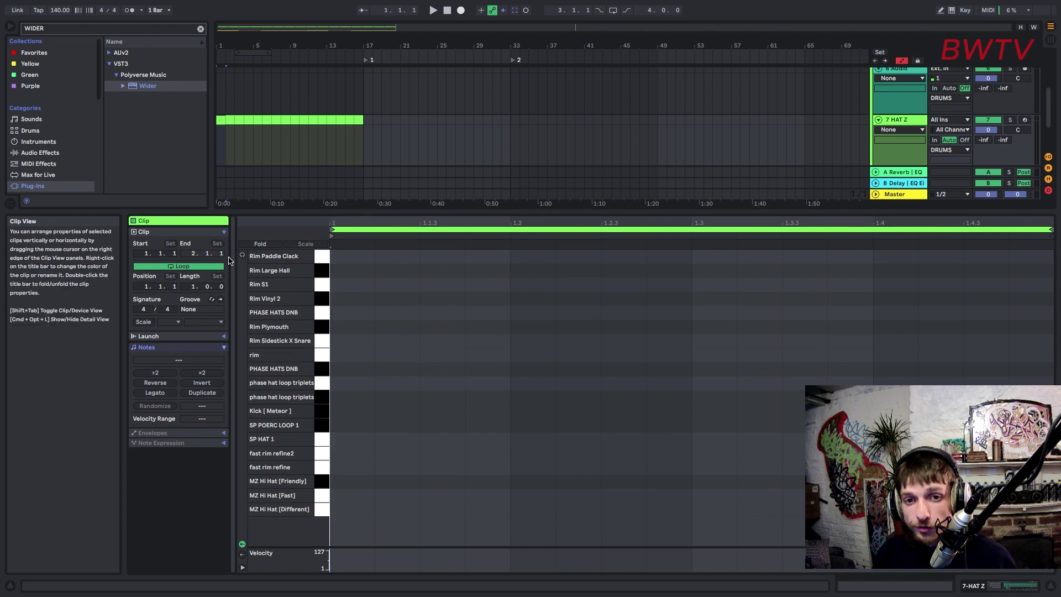
# Step: Program a one-bar 1/16 pattern on the lower phase hat loop triplets row (C#4) and quantize all its notes to 1/16T
pyautogui.doubleClick(347, 468)
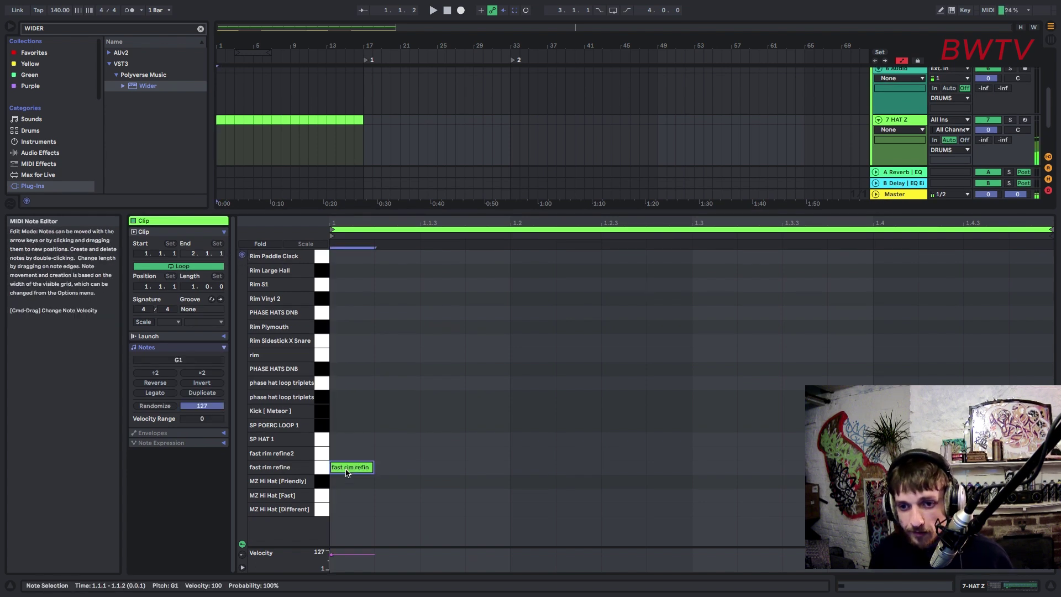
pyautogui.moveTo(347, 467); pyautogui.dragTo(350, 439)
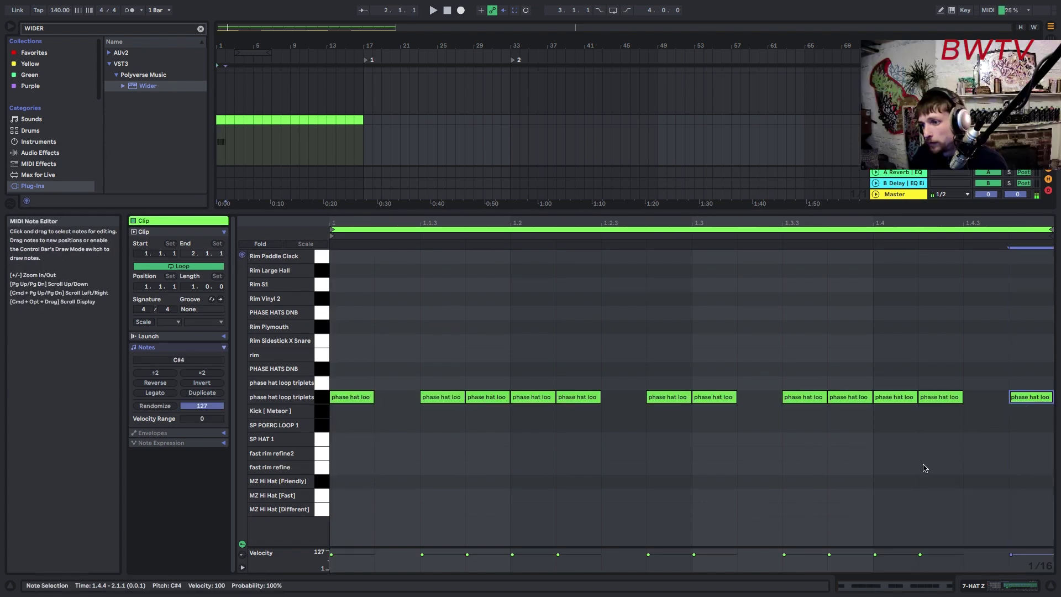
pyautogui.click(902, 498)
pyautogui.press('super+a')
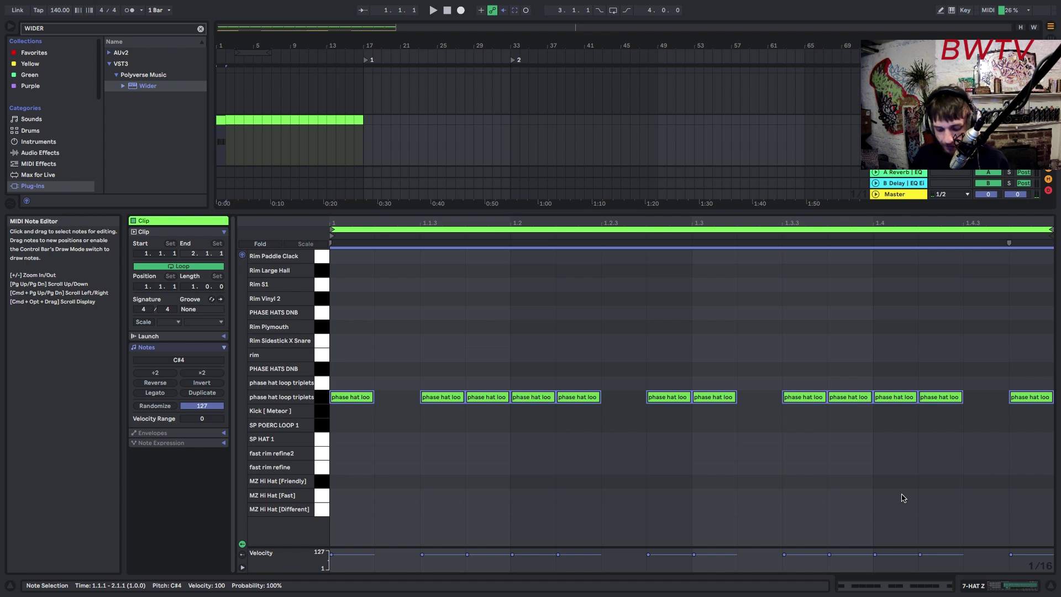
pyautogui.press('super+shift+u')
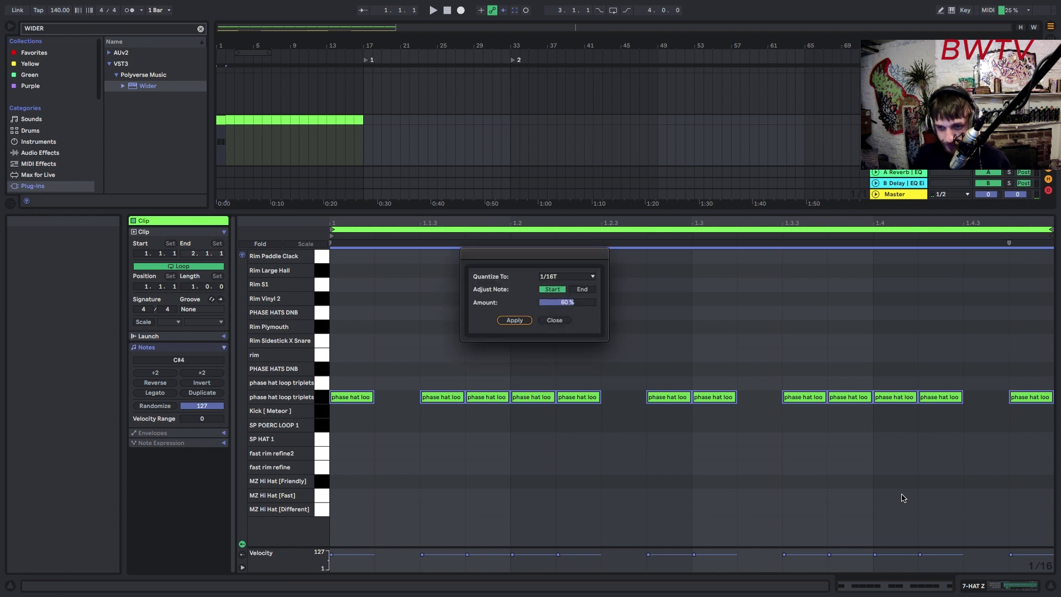
pyautogui.click(513, 321)
# Step: Draw varied velocities between 4 and 127 for the hat notes and play the pattern back
pyautogui.press('b')
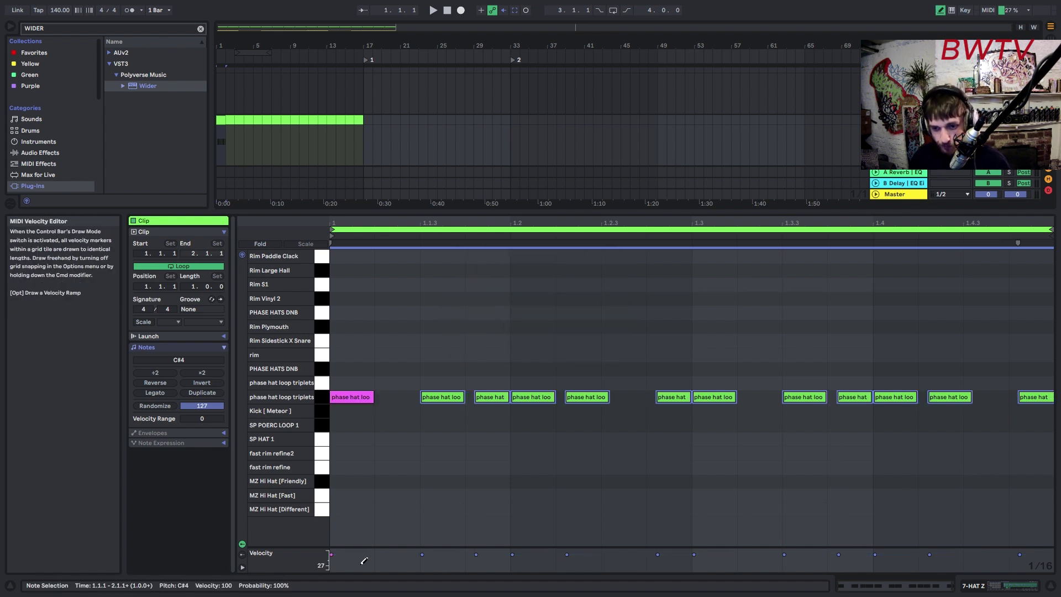
pyautogui.moveTo(364, 561)
pyautogui.mouseDown()
pyautogui.moveTo(516, 545)
pyautogui.moveTo(698, 560)
pyautogui.moveTo(933, 552)
pyautogui.mouseUp()
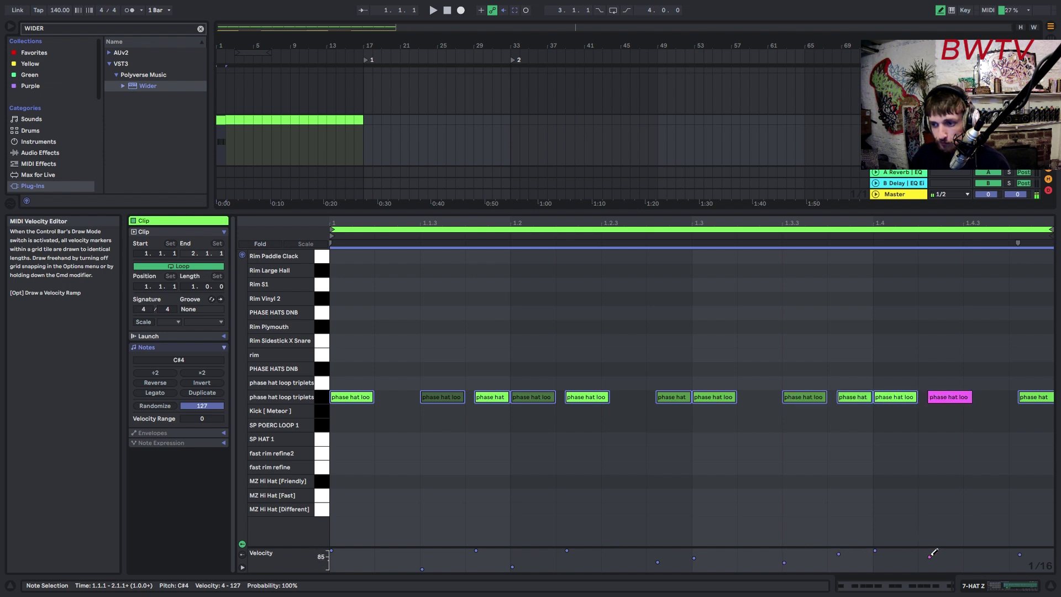
pyautogui.press('space')
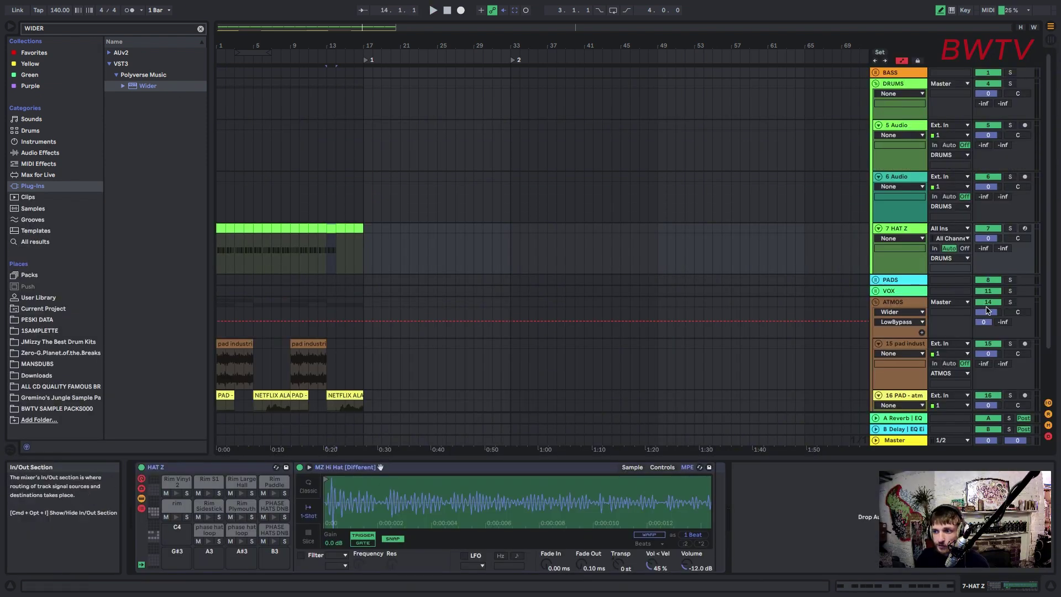
# Step: Lower the ATMOS group's track volume to -14.0 dB and check it in playback
pyautogui.click(988, 312)
pyautogui.press('space')
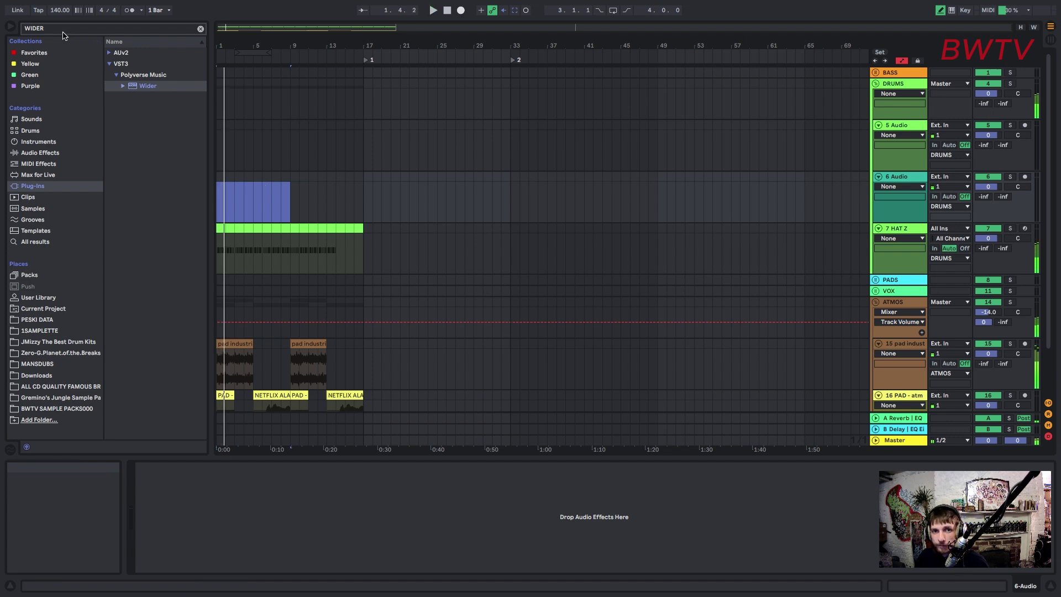
pyautogui.press('space')
# Step: Search the sample pack for RIM and place RIM CLANG.aif on beat 3 of bar 1 on track 6
pyautogui.click(59, 29)
pyautogui.write('RIM')
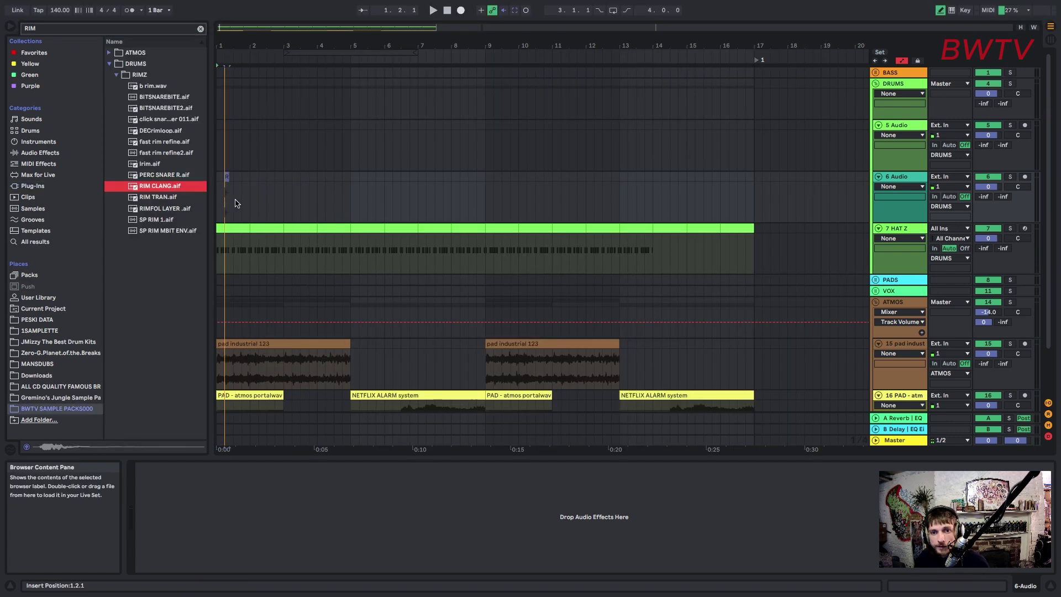
pyautogui.press('space')
pyautogui.moveTo(246, 201); pyautogui.dragTo(196, 190)
pyautogui.press('space')
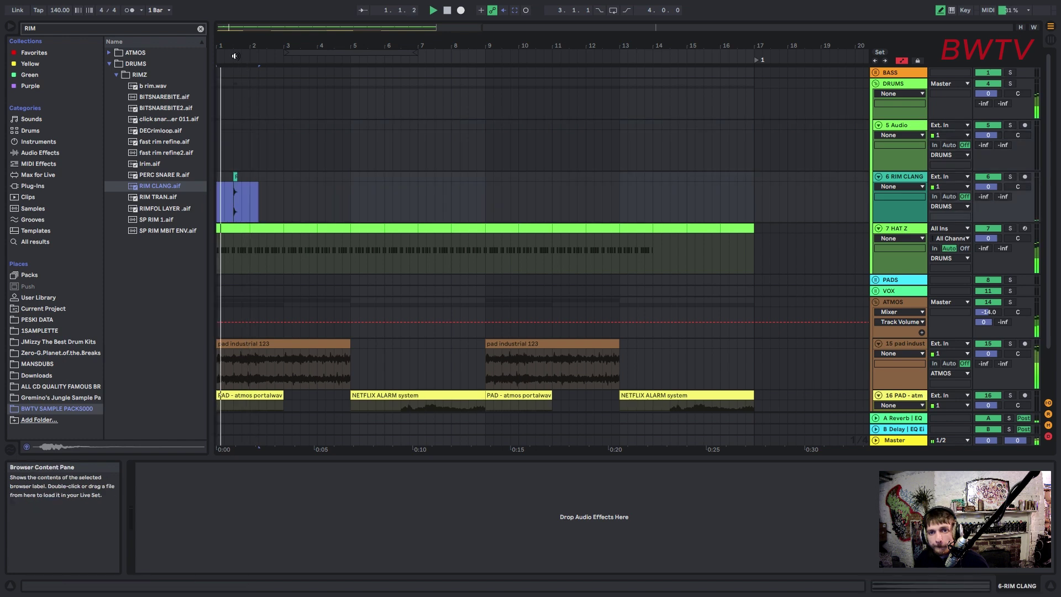
# Step: Lower the RIM CLANG track's volume to -3.1 dB and place Irim.aif on beat 3 of bar 2 on that track
pyautogui.moveTo(238, 45); pyautogui.dragTo(237, 69)
pyautogui.moveTo(988, 187); pyautogui.dragTo(988, 195)
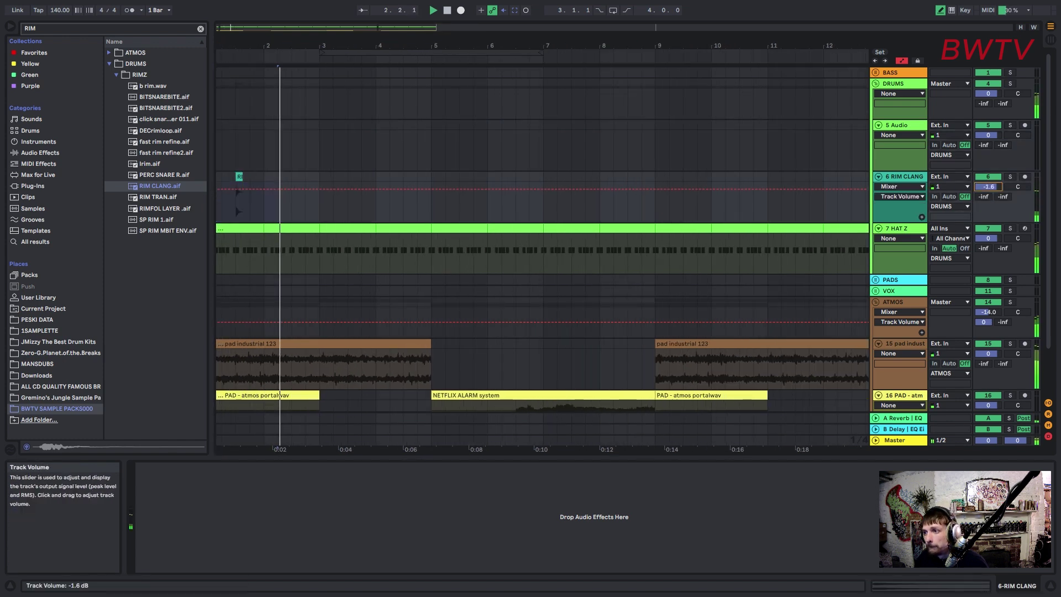
pyautogui.press('space')
pyautogui.moveTo(149, 163); pyautogui.dragTo(299, 178)
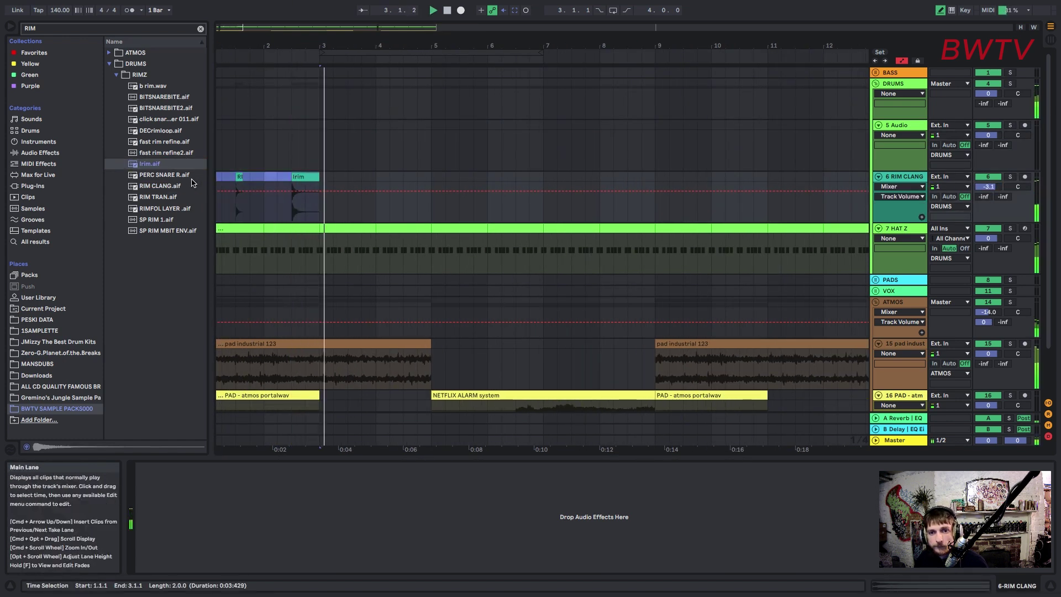
pyautogui.press('space')
# Step: Duplicate the two-bar rim pattern repeatedly along the RIM CLANG track up to bar 19
pyautogui.press('super+d')
pyautogui.press('super+d')
pyautogui.press('super+d')
pyautogui.moveTo(265, 45); pyautogui.dragTo(268, 22)
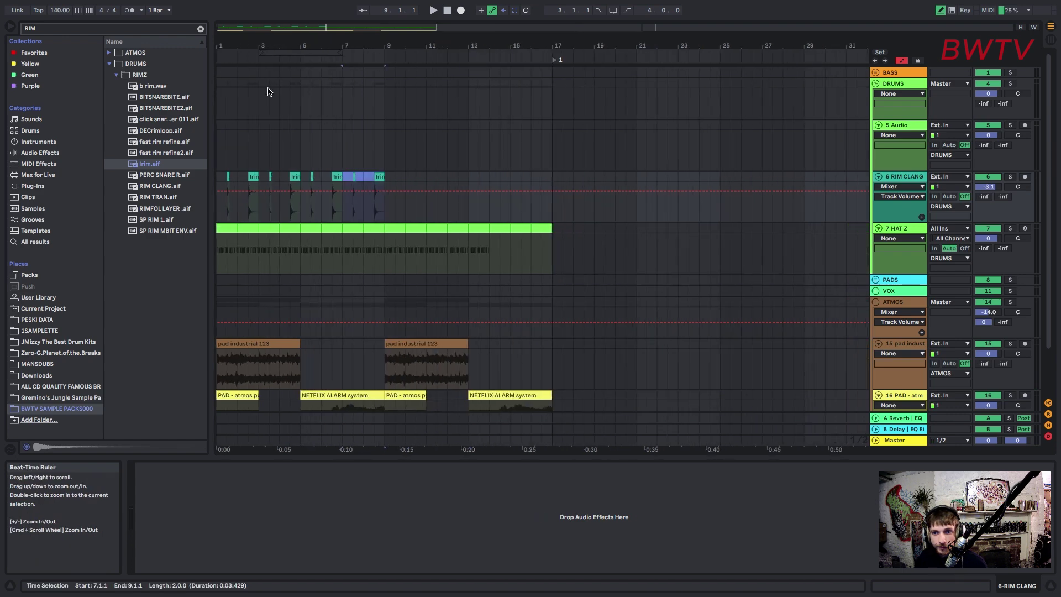
pyautogui.press('super+d')
pyautogui.press('super+d')
pyautogui.press('super+d')
pyautogui.press('super+d')
pyautogui.press('super+d')
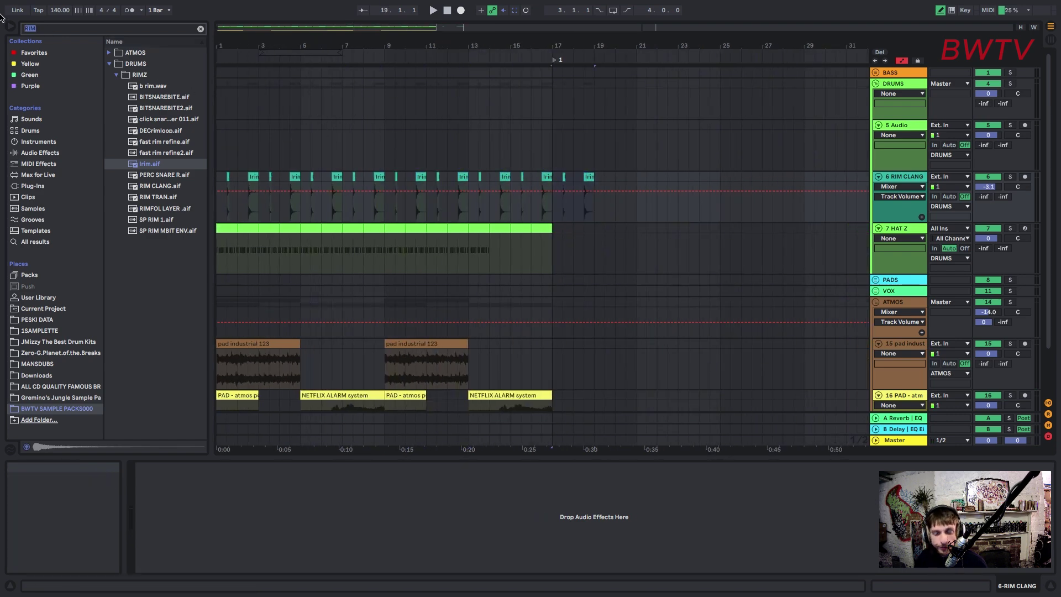
# Step: Add ValhallaSupermassive to the RIM CLANG track, load its small reverb preset Reverb2000, and play the result
pyautogui.write('VAL SU')
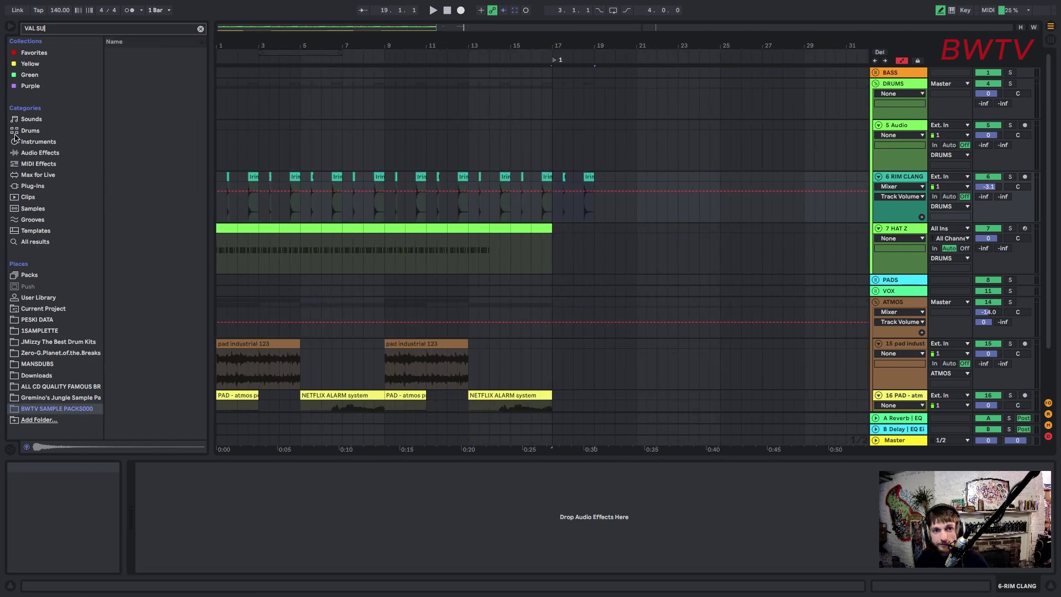
pyautogui.click(32, 185)
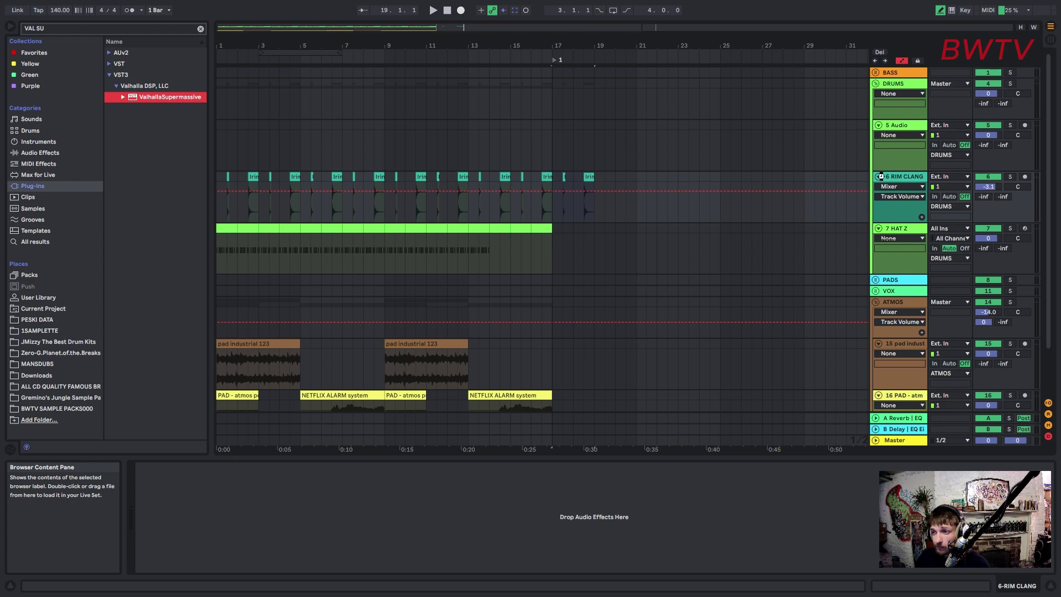
pyautogui.press('Return')
pyautogui.click(652, 375)
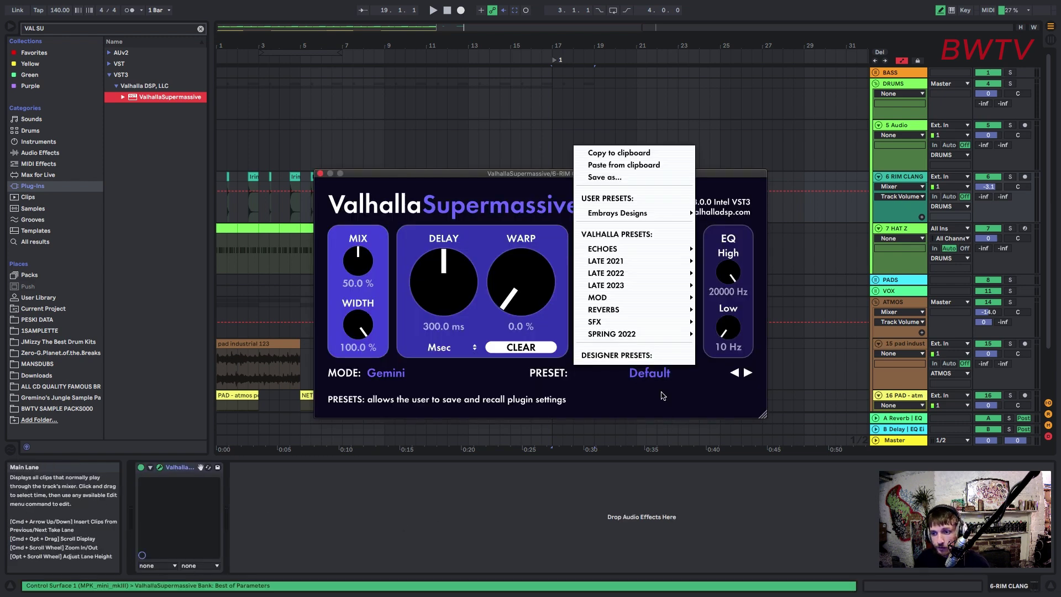
pyautogui.moveTo(608, 310)
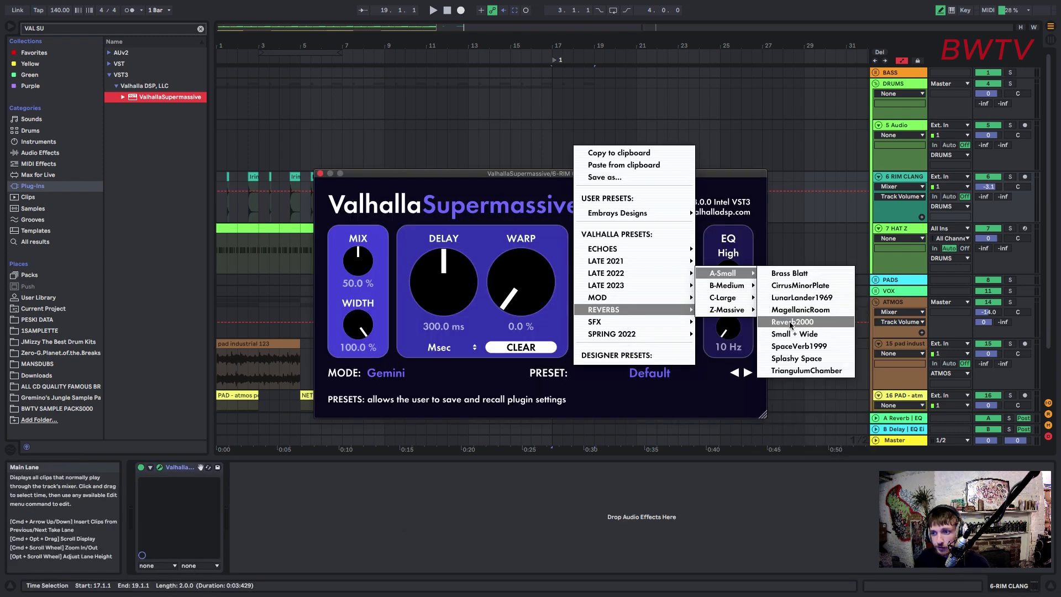
pyautogui.click(812, 324)
pyautogui.press('space')
pyautogui.press('space')
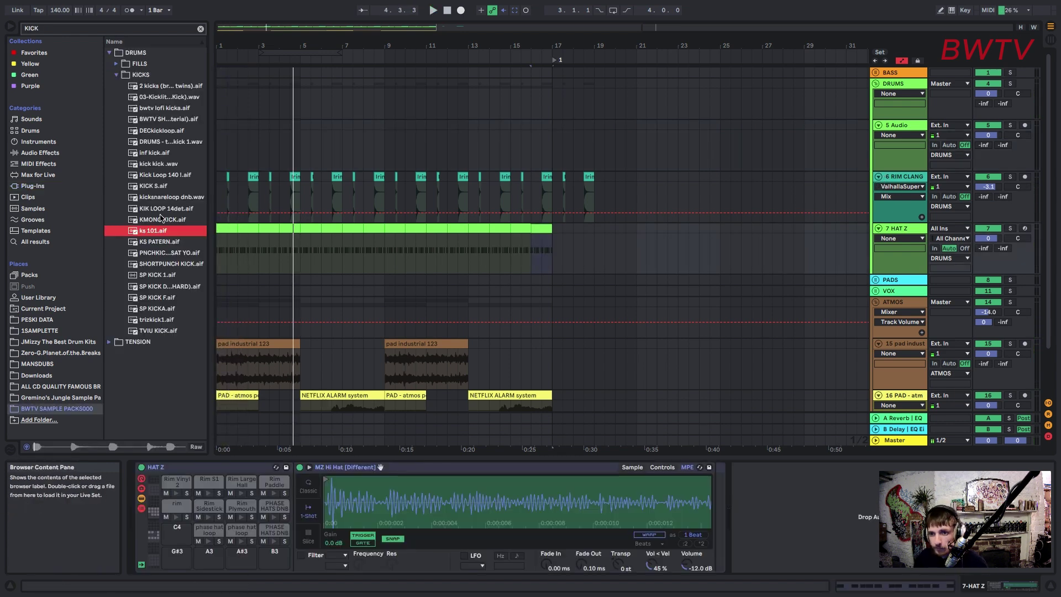
# Step: Audition the kick samples, place SHORTPUNCH KICK.aif at bar 1 on track 5, and play it with the other drums
pyautogui.press('Up')
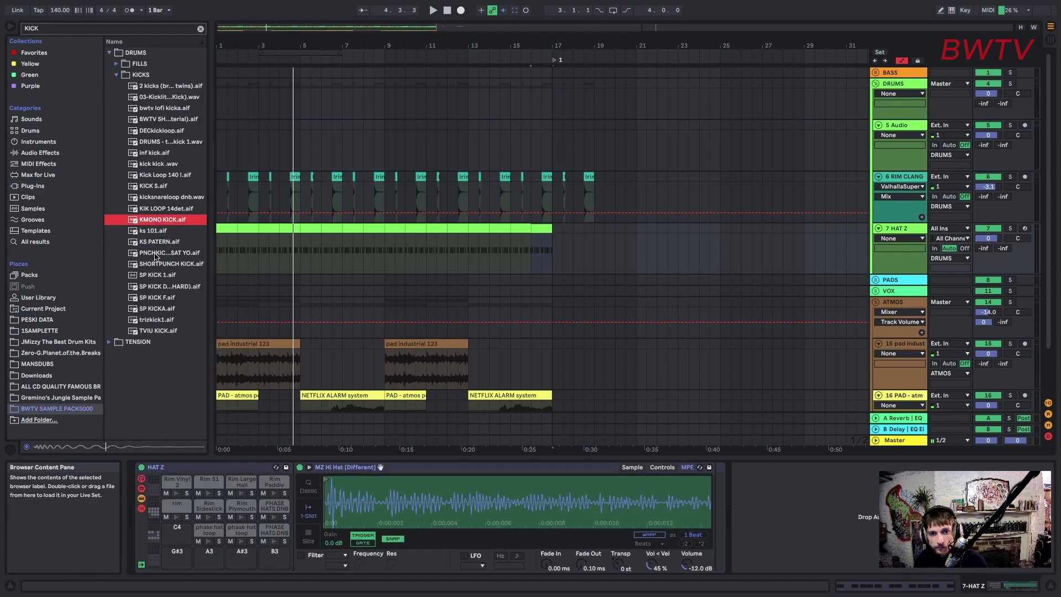
pyautogui.press('Down')
pyautogui.press('Down')
pyautogui.press('Down')
pyautogui.click(143, 232)
pyautogui.click(145, 265)
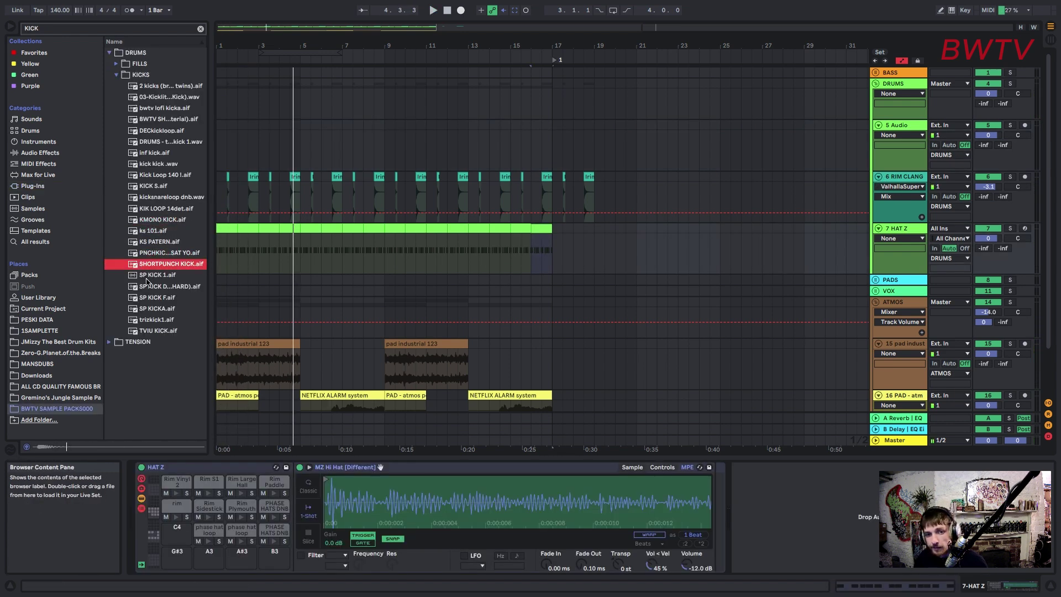
pyautogui.click(146, 287)
pyautogui.click(146, 276)
pyautogui.click(146, 266)
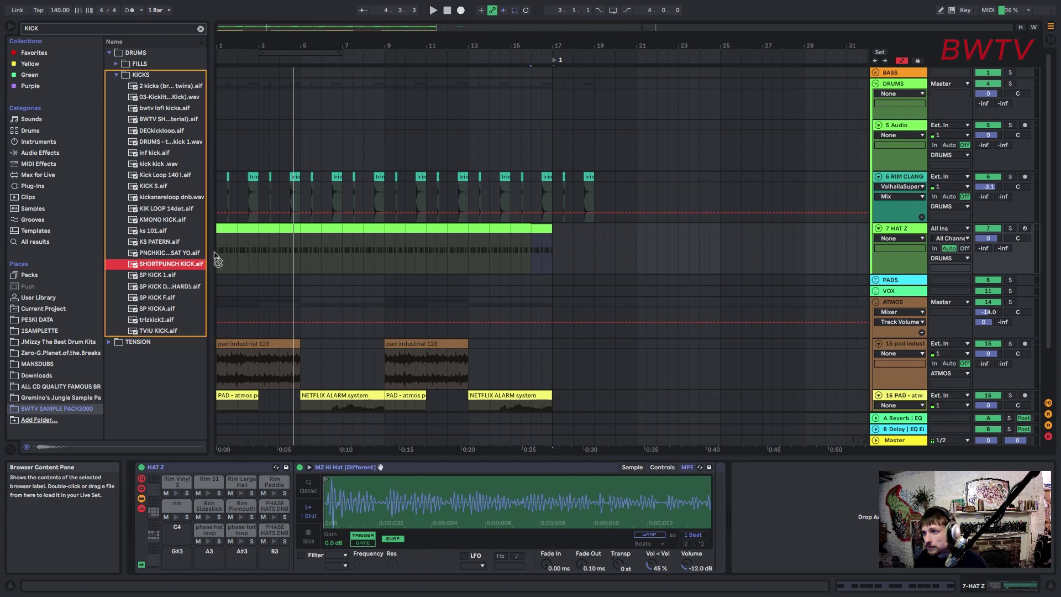
pyautogui.moveTo(214, 252); pyautogui.dragTo(220, 145)
pyautogui.press('space')
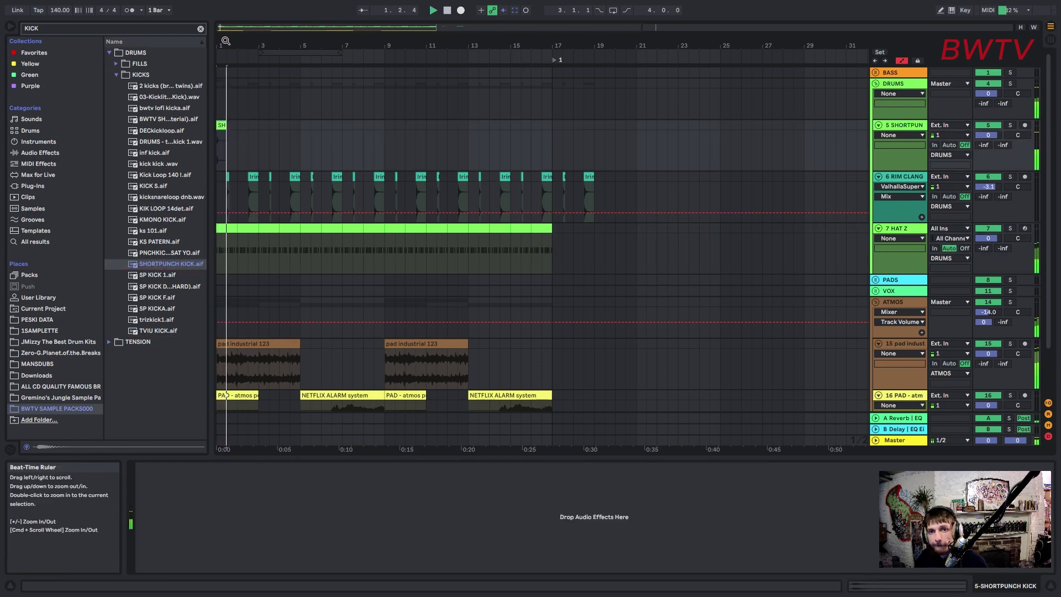
# Step: Duplicate the bar 1 kick at one-bar intervals so kicks start bars 1 to 4 of the SHORTPUNCH KICK track
pyautogui.moveTo(241, 47); pyautogui.dragTo(241, 123)
pyautogui.moveTo(310, 124); pyautogui.dragTo(170, 128)
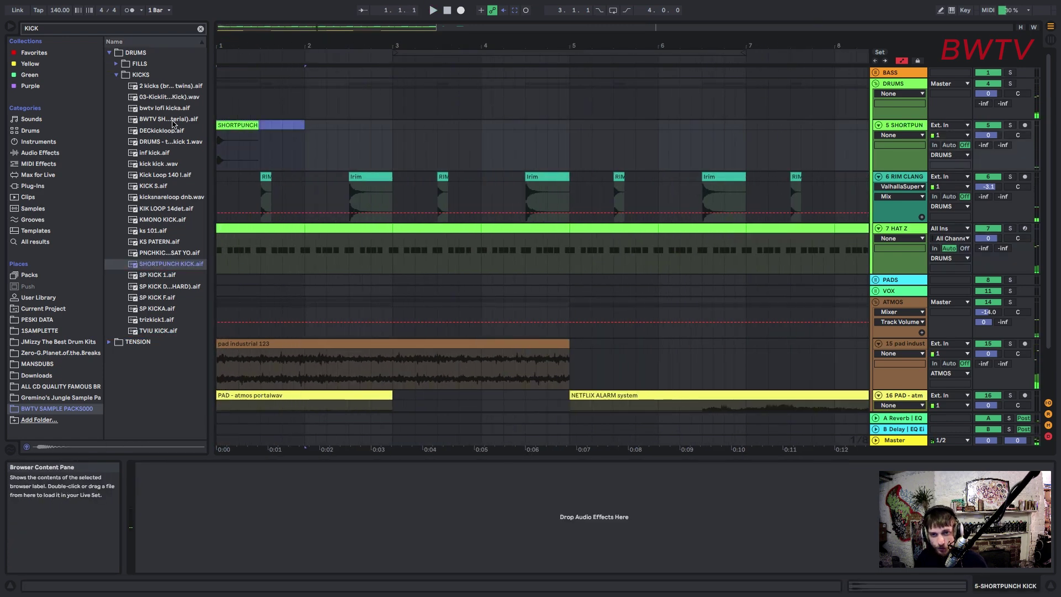
pyautogui.press('super+d')
pyautogui.press('super+d')
pyautogui.press('super+d')
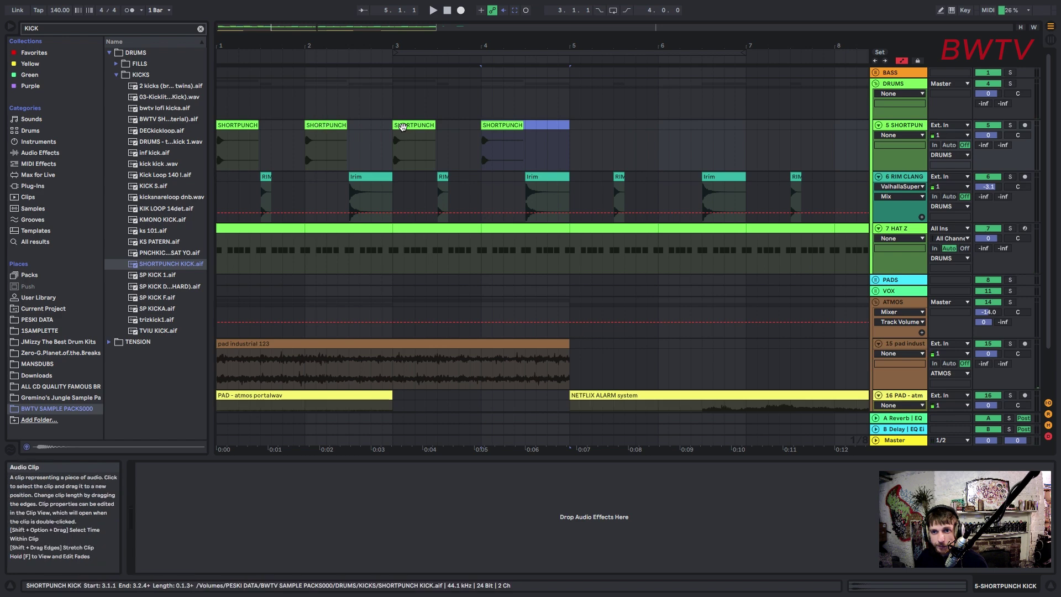
# Step: Copy the bar 3 kick twice in eighth-note steps to make a three-hit roll, and play from bar 3
pyautogui.moveTo(397, 127); pyautogui.dragTo(416, 123)
pyautogui.click(393, 105)
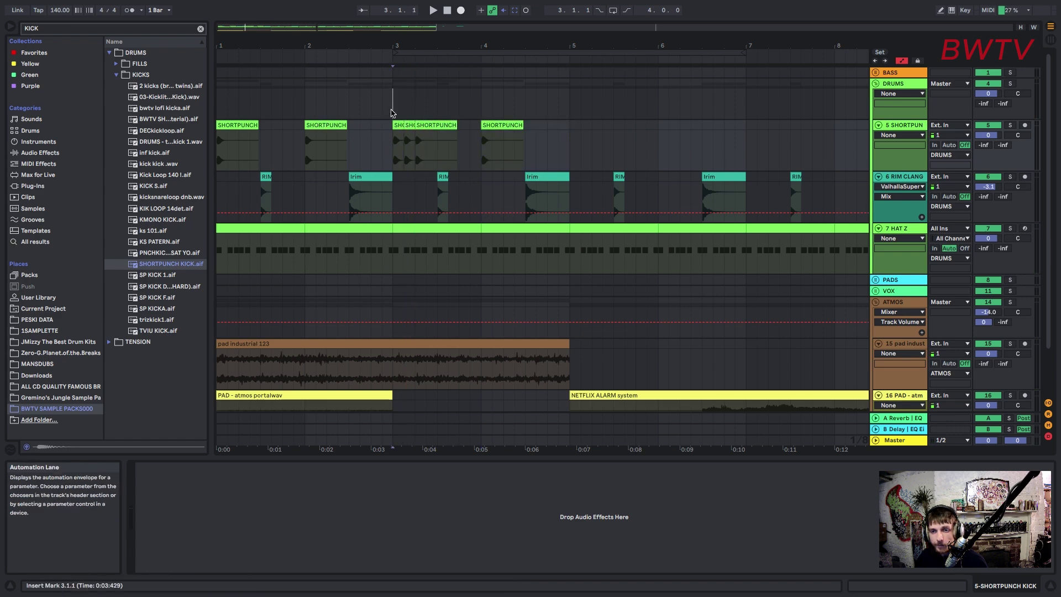
pyautogui.press('space')
pyautogui.moveTo(393, 46)
pyautogui.mouseDown()
pyautogui.moveTo(394, 28)
pyautogui.moveTo(405, 66)
pyautogui.moveTo(405, 16)
pyautogui.mouseUp()
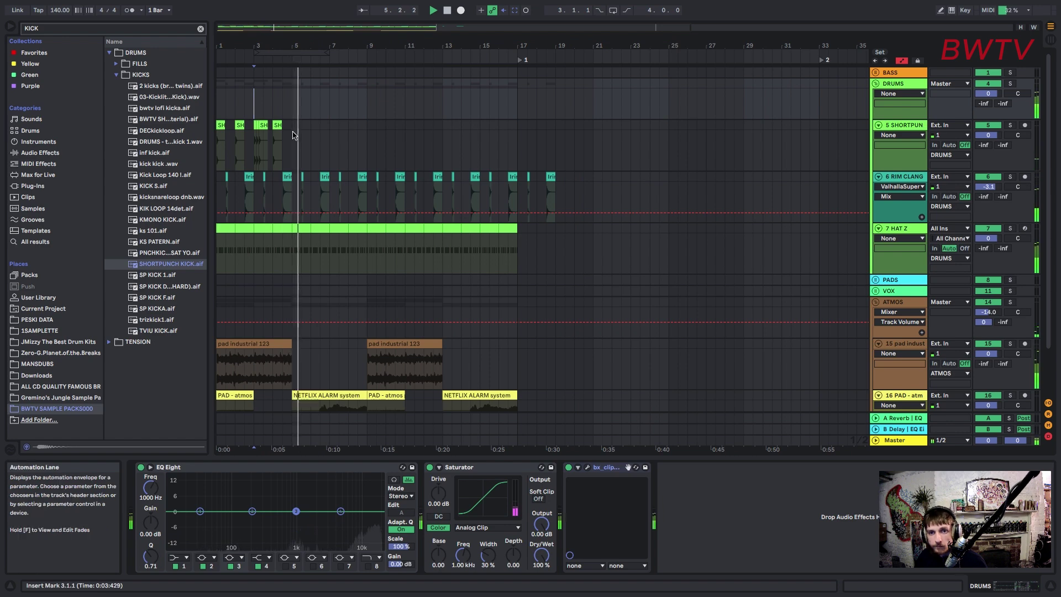
# Step: Duplicate the four-bar kick pattern repeatedly along the SHORTPUNCH KICK track up to bar 25
pyautogui.moveTo(293, 131); pyautogui.dragTo(215, 131)
pyautogui.press('super+d')
pyautogui.press('super+d')
pyautogui.press('super+d')
pyautogui.press('super+d')
pyautogui.press('super+d')
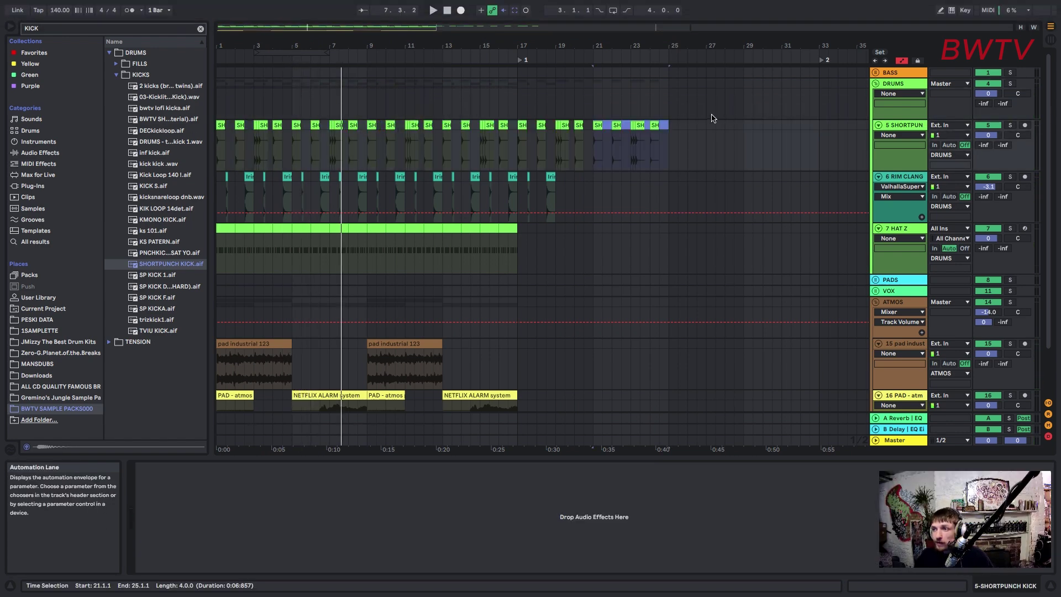
# Step: Search the audio effects for MONO
pyautogui.press('super+f')
pyautogui.write('MONO')
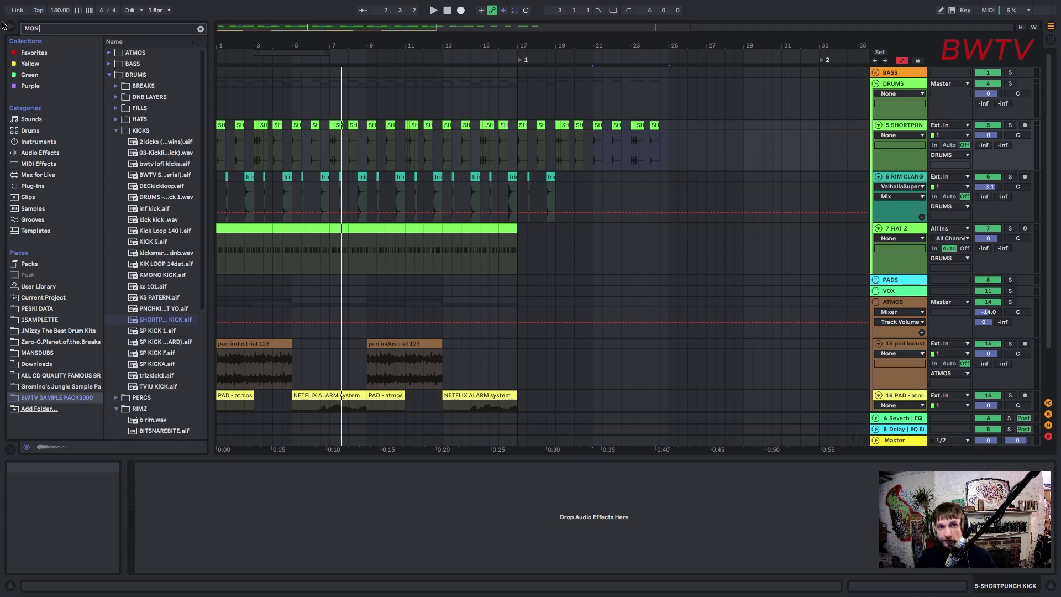
pyautogui.click(40, 152)
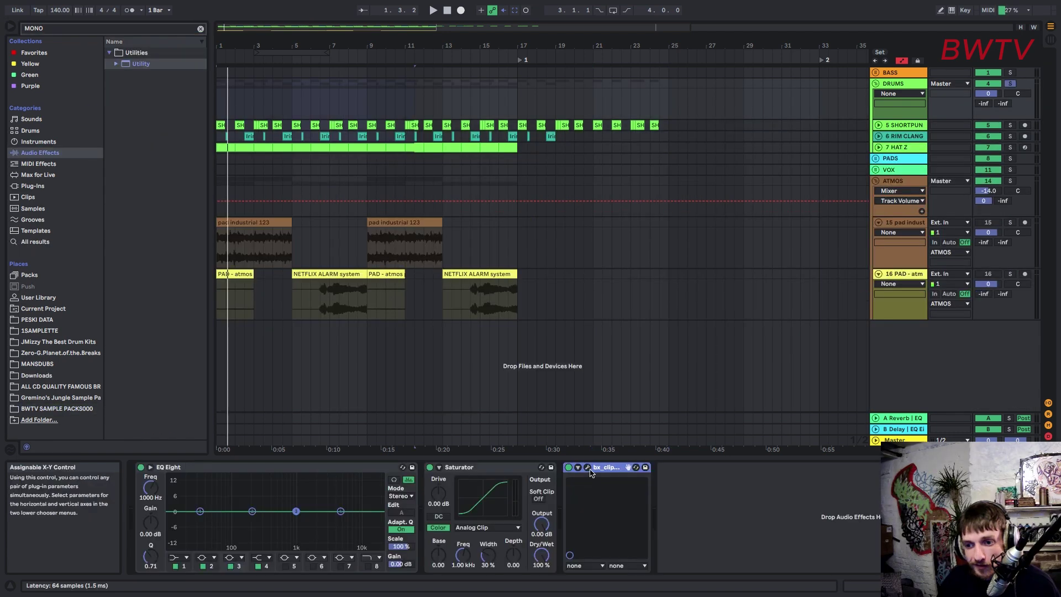
# Step: Set bx_clipper on the DRUMS group to a ceiling of -4.5 dB and a knee of 4.6 during playback, and close its window
pyautogui.click(589, 467)
pyautogui.press('space')
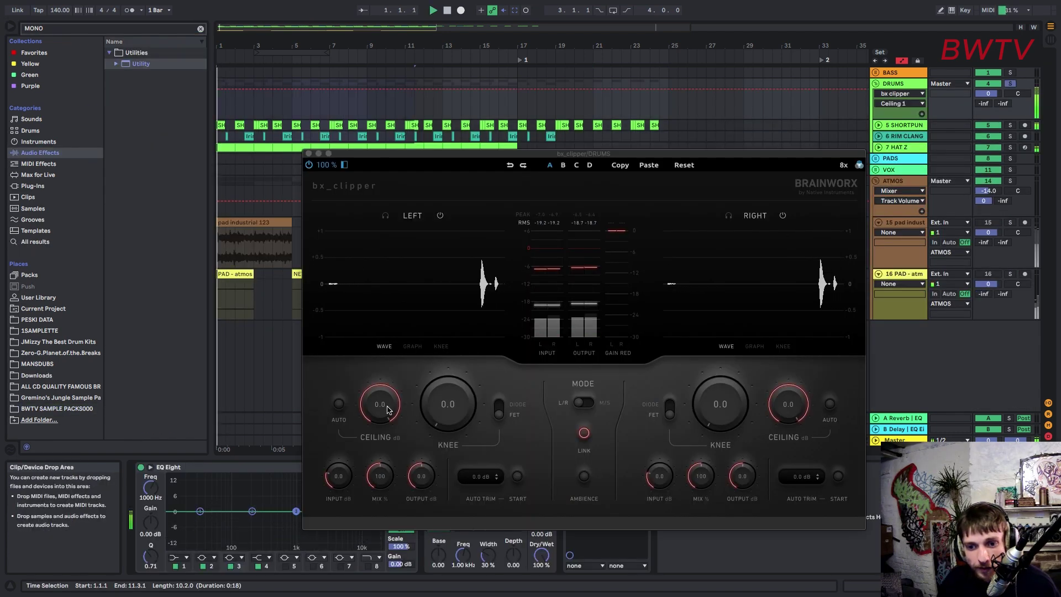
pyautogui.moveTo(380, 406); pyautogui.dragTo(384, 432)
pyautogui.moveTo(449, 409)
pyautogui.mouseDown()
pyautogui.moveTo(459, 334)
pyautogui.moveTo(439, 386)
pyautogui.moveTo(447, 395)
pyautogui.mouseUp()
pyautogui.press('space')
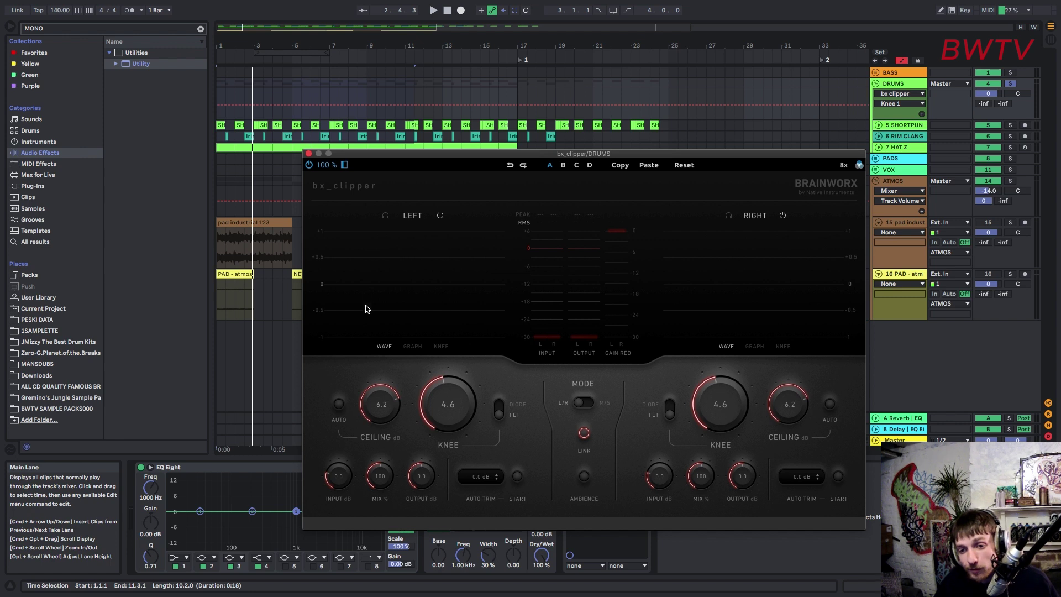
pyautogui.press('space')
pyautogui.moveTo(386, 403)
pyautogui.mouseDown()
pyautogui.moveTo(393, 393)
pyautogui.moveTo(380, 386)
pyautogui.mouseUp()
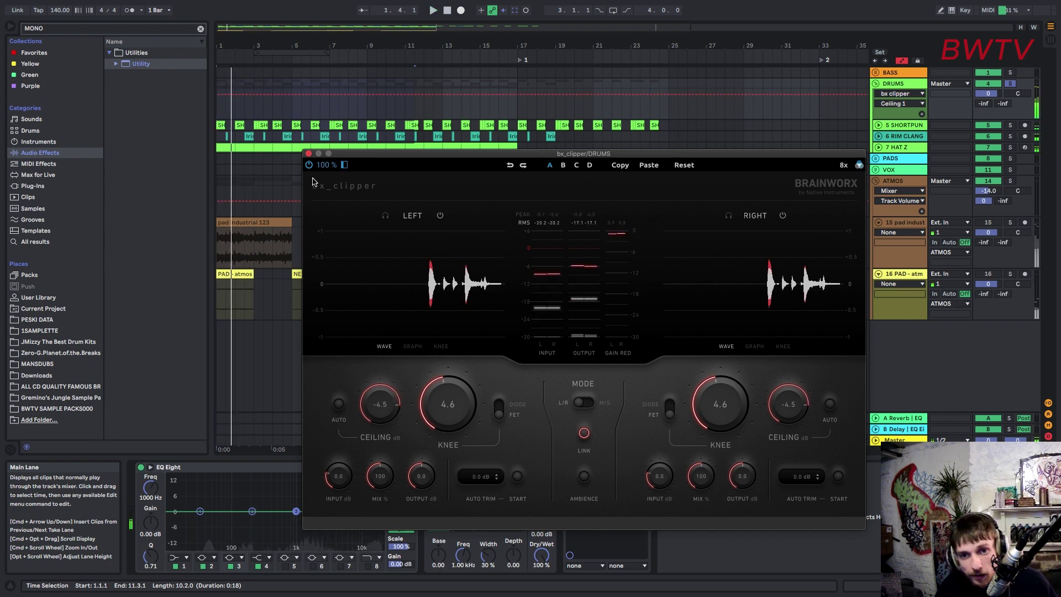
pyautogui.click(308, 153)
# Step: In the DRUMS group's EQ Eight, boost the lows by 5.58 dB at 47.4 Hz and cut 1.86 dB at 10.0 kHz
pyautogui.press('space')
pyautogui.moveTo(200, 511); pyautogui.dragTo(212, 498)
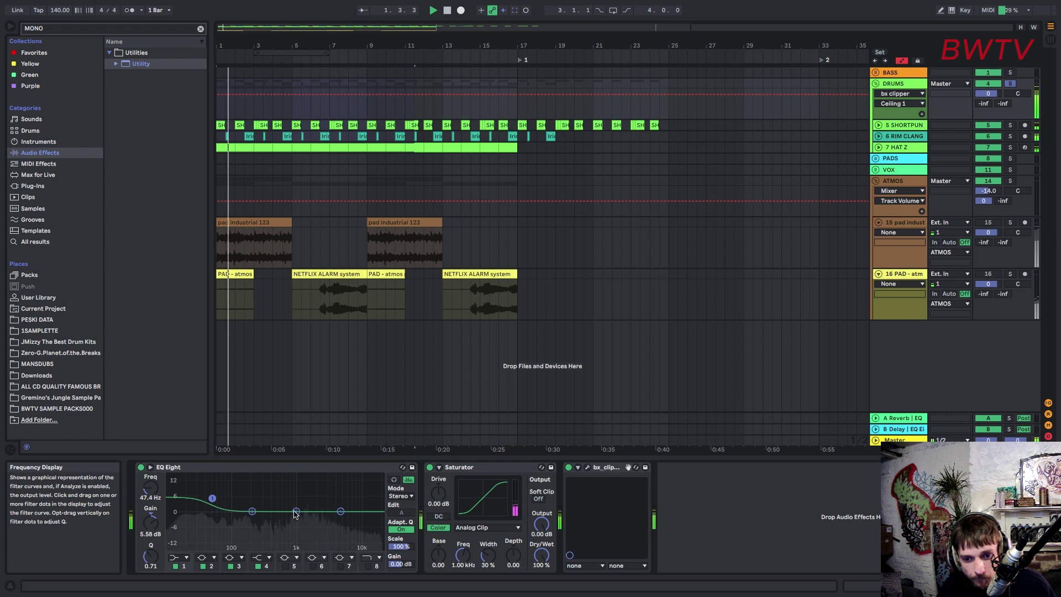
pyautogui.moveTo(296, 511); pyautogui.dragTo(359, 516)
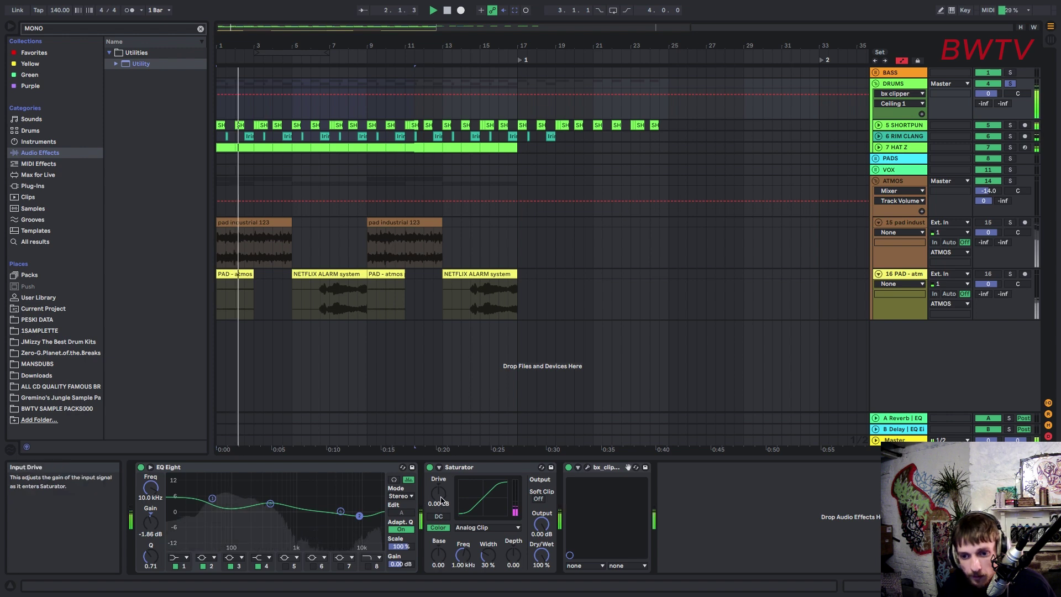
# Step: Set the DRUMS group's Saturator to 6.86 dB drive, -4.57 dB output and 46.0% dry/wet
pyautogui.moveTo(440, 499); pyautogui.dragTo(440, 489)
pyautogui.moveTo(542, 522); pyautogui.dragTo(542, 561)
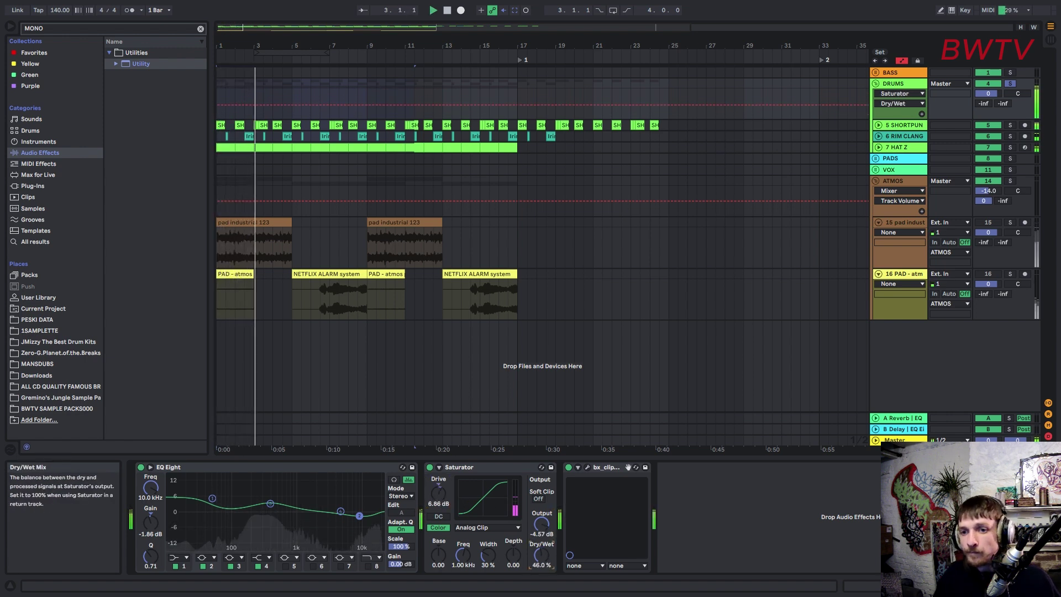
# Step: Unfold the RIM CLANG track, lower its volume to -8.4 dB, and select the track
pyautogui.click(878, 136)
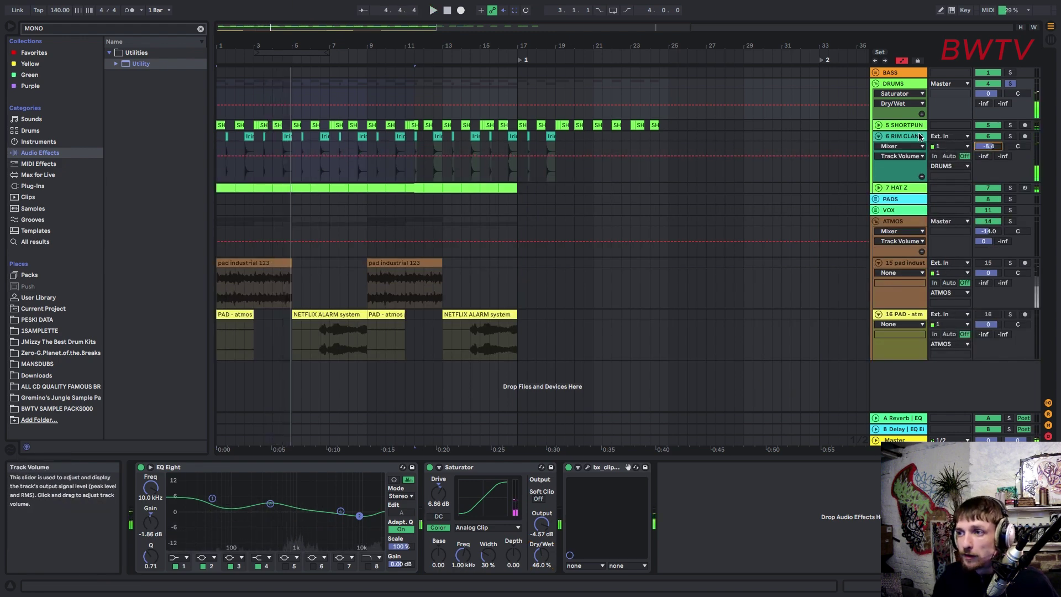
pyautogui.click(920, 136)
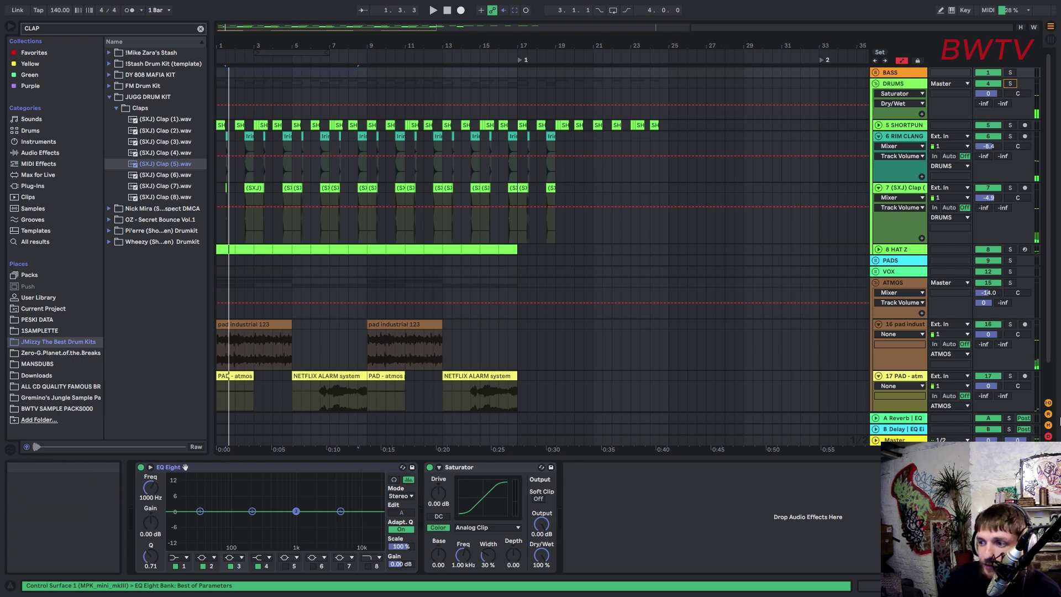
# Step: Set the SHORTPUNCH KICK track's delay to 6.00 ms and collapse all the group tracks
pyautogui.click(1048, 436)
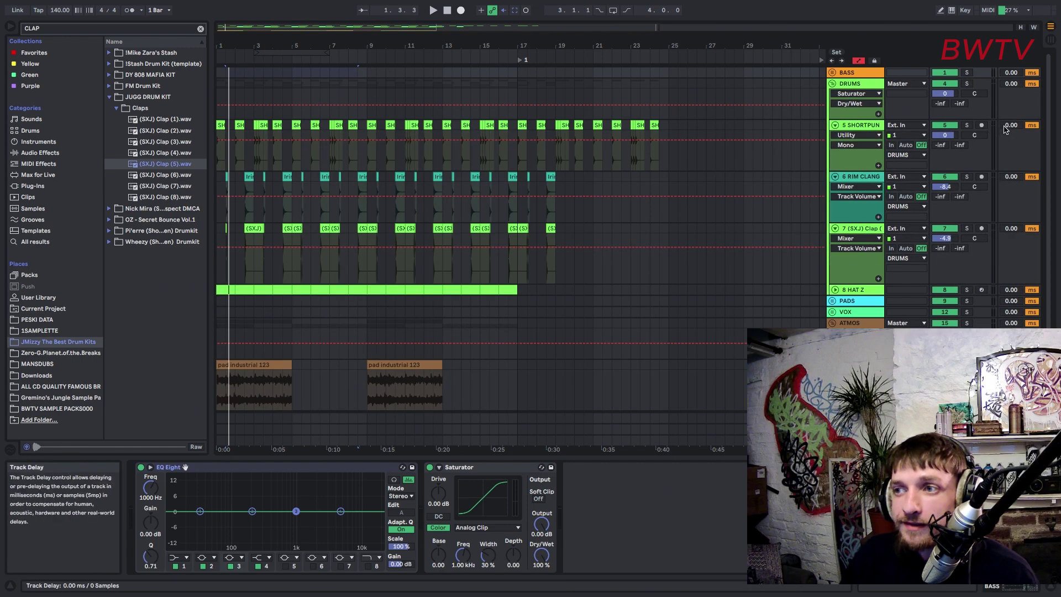
pyautogui.moveTo(999, 133); pyautogui.dragTo(999, 129)
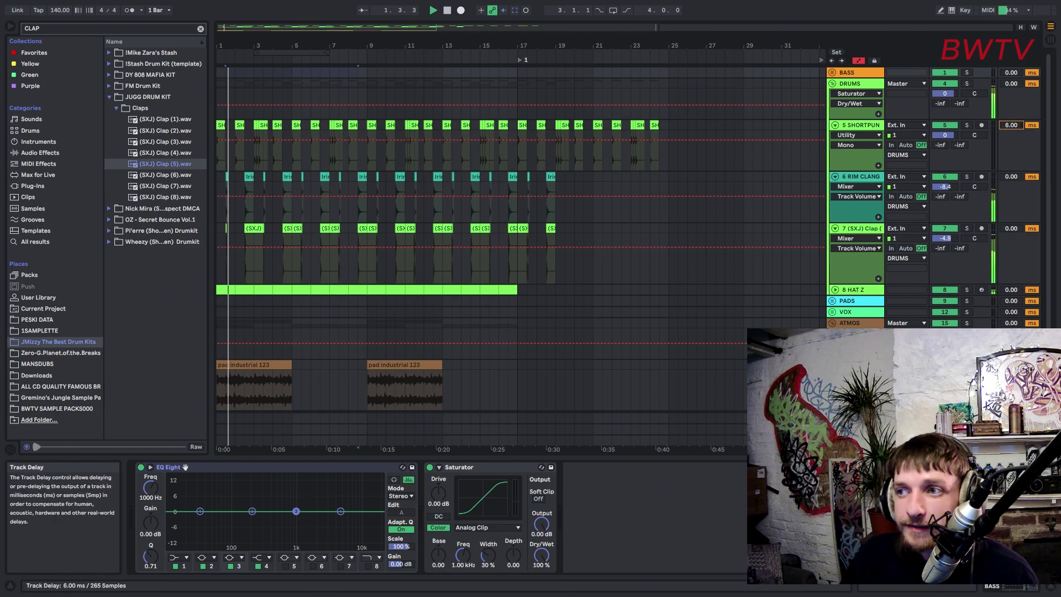
pyautogui.click(832, 84)
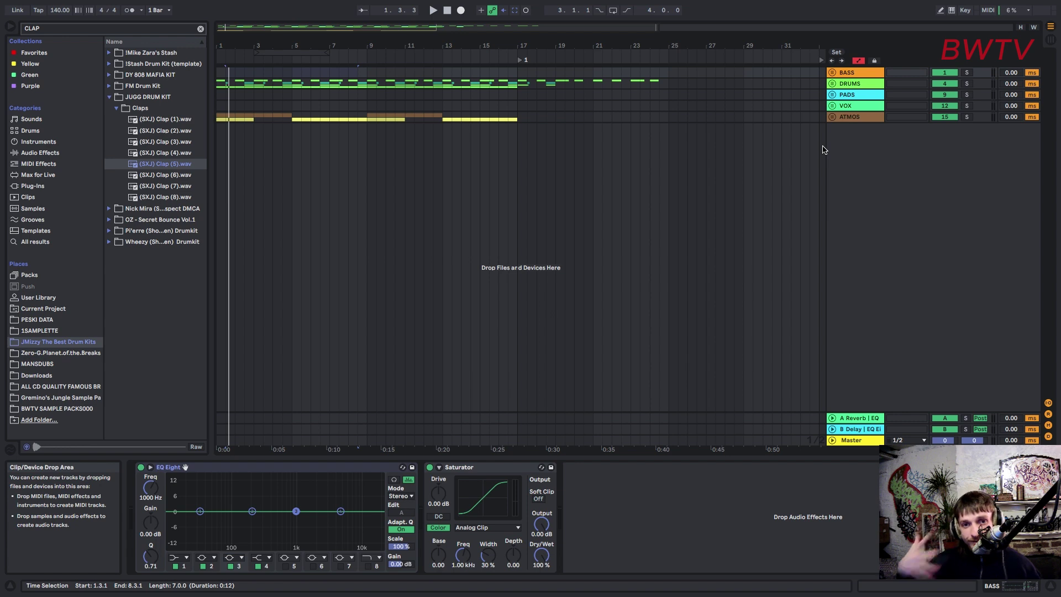
pyautogui.click(851, 118)
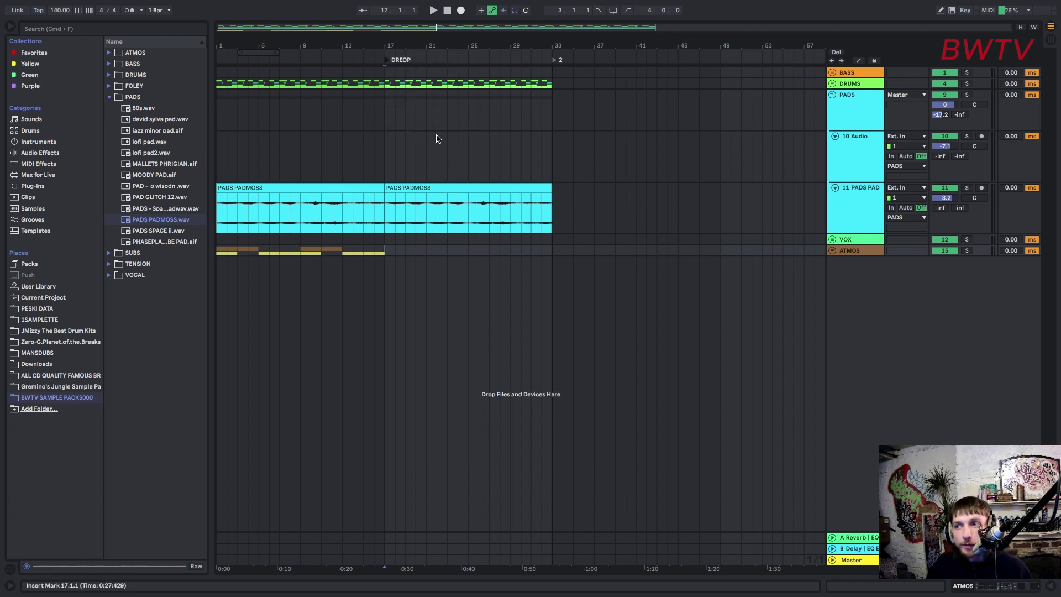
# Step: Play the arrangement from bar 17, unfold all the groups, and create a one-bar MIDI clip at bar 17 on the Serum track
pyautogui.press('space')
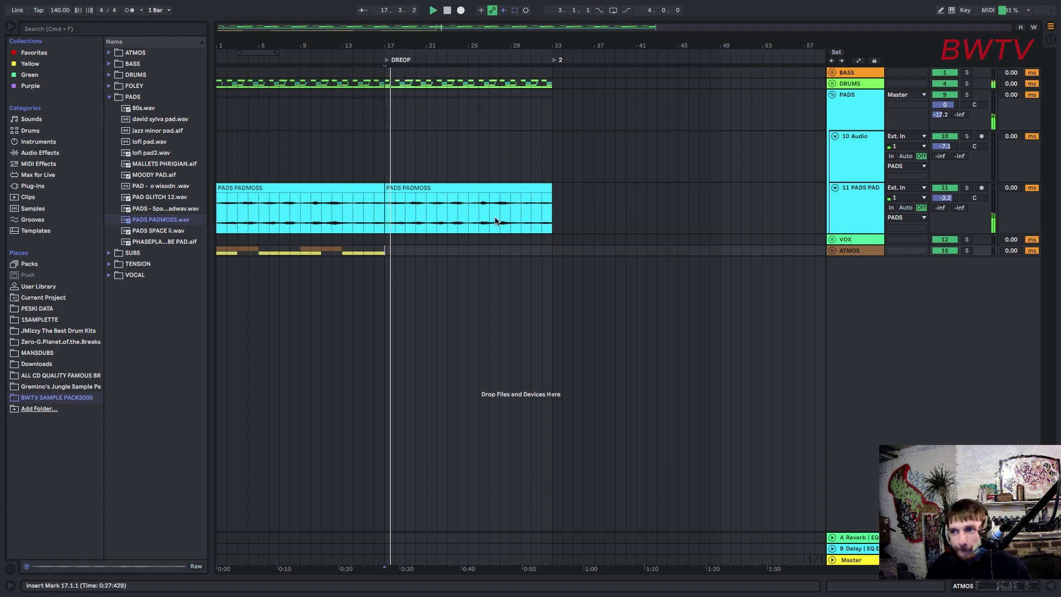
pyautogui.keyDown('alt'); pyautogui.click(831, 72); pyautogui.keyUp('alt')
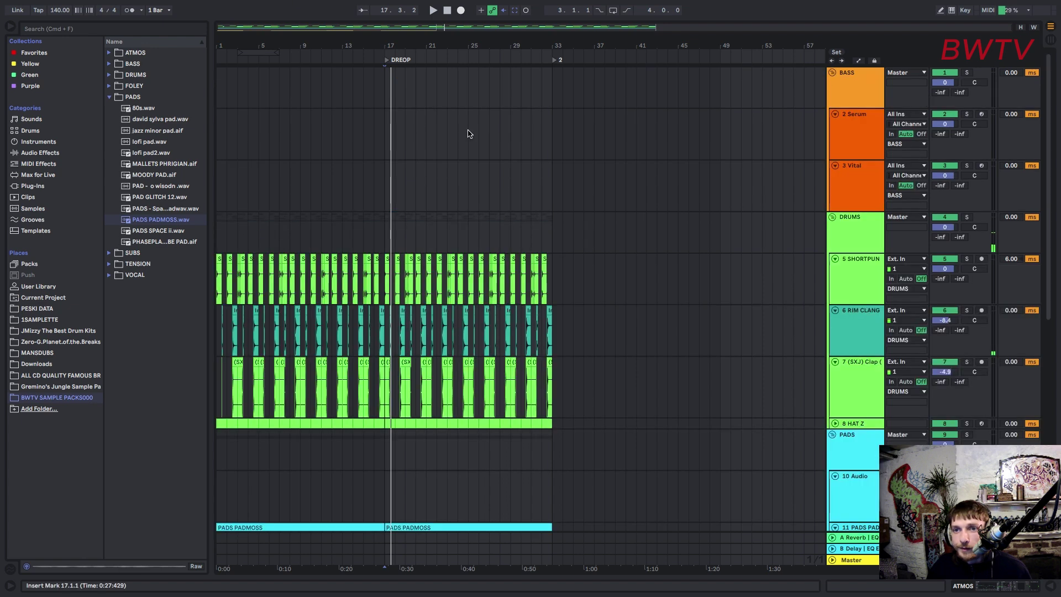
pyautogui.doubleClick(387, 124)
# Step: Loop the two bars from bar 17 to bar 19 and start playback
pyautogui.moveTo(387, 128); pyautogui.dragTo(419, 127)
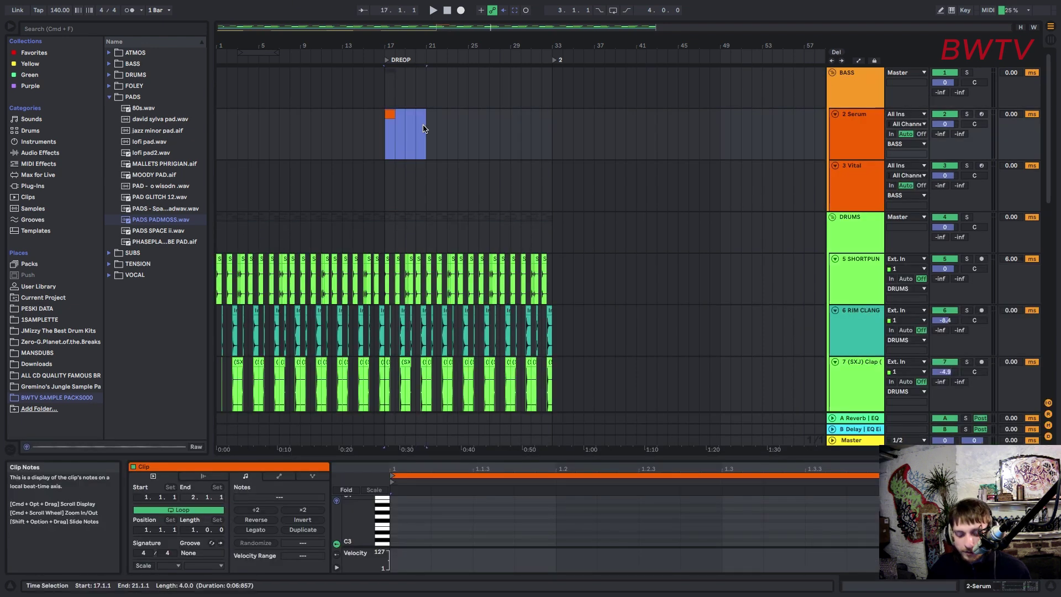
pyautogui.moveTo(385, 86); pyautogui.dragTo(404, 97)
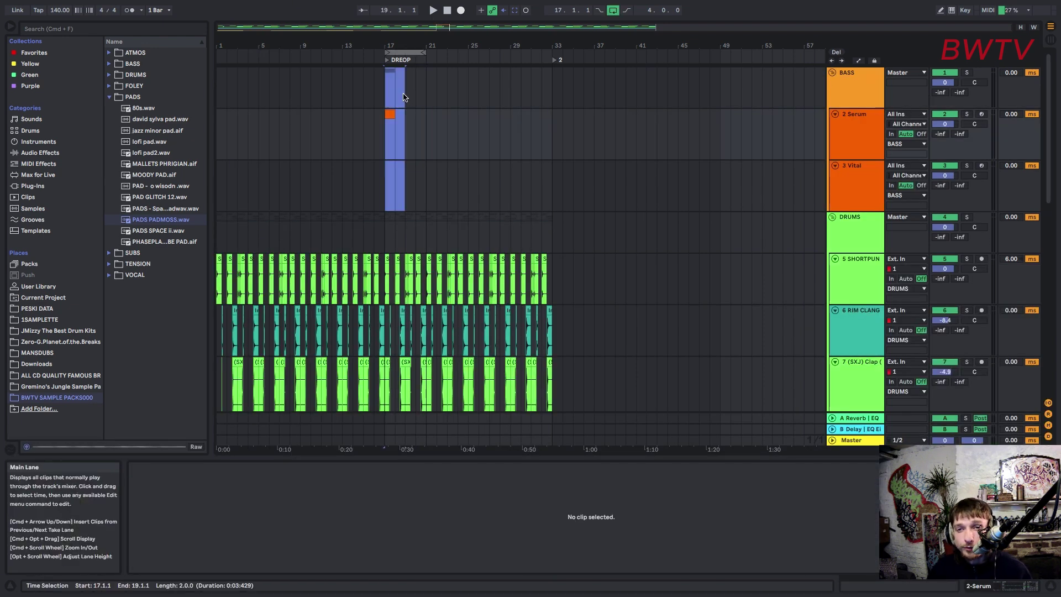
pyautogui.press('space')
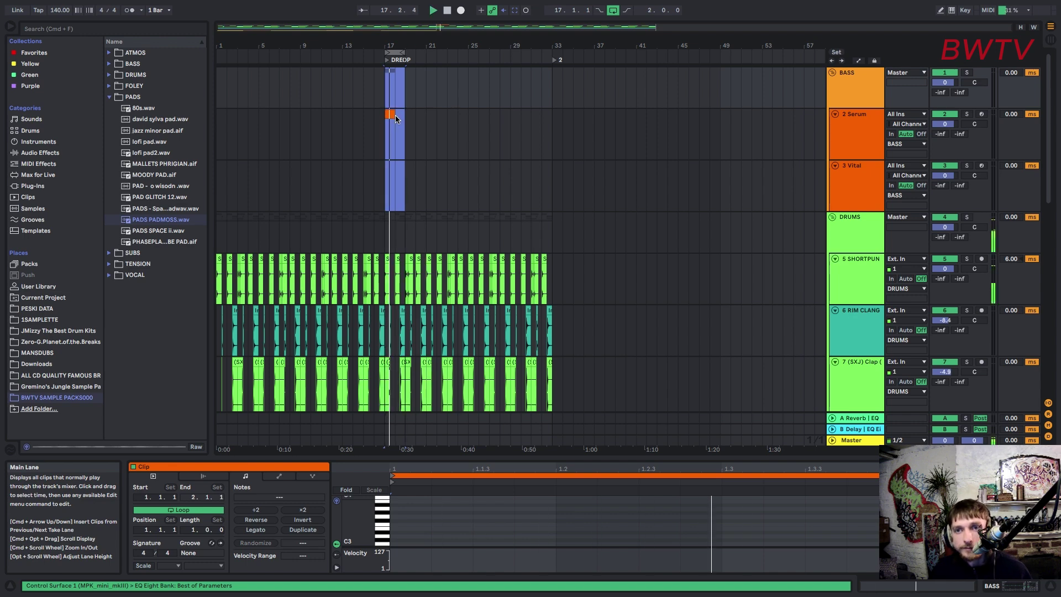
# Step: Consolidate the Serum track's MIDI clip into a two-bar clip from bar 17 to bar 19 and stop playback
pyautogui.scroll(2, 393, 103)
pyautogui.moveTo(407, 121); pyautogui.dragTo(378, 120)
pyautogui.press('super+j')
pyautogui.press('space')
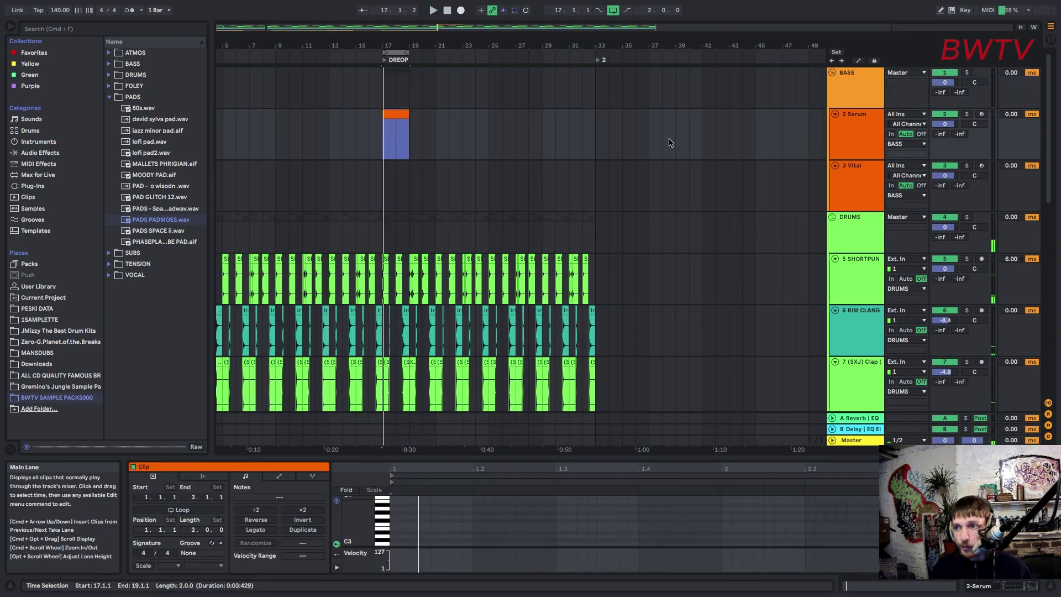
# Step: Set the Serum track's delay to 6.00 ms and open the Serum plug-in window
pyautogui.click(843, 131)
pyautogui.moveTo(1011, 114); pyautogui.dragTo(1011, 97)
pyautogui.click(161, 467)
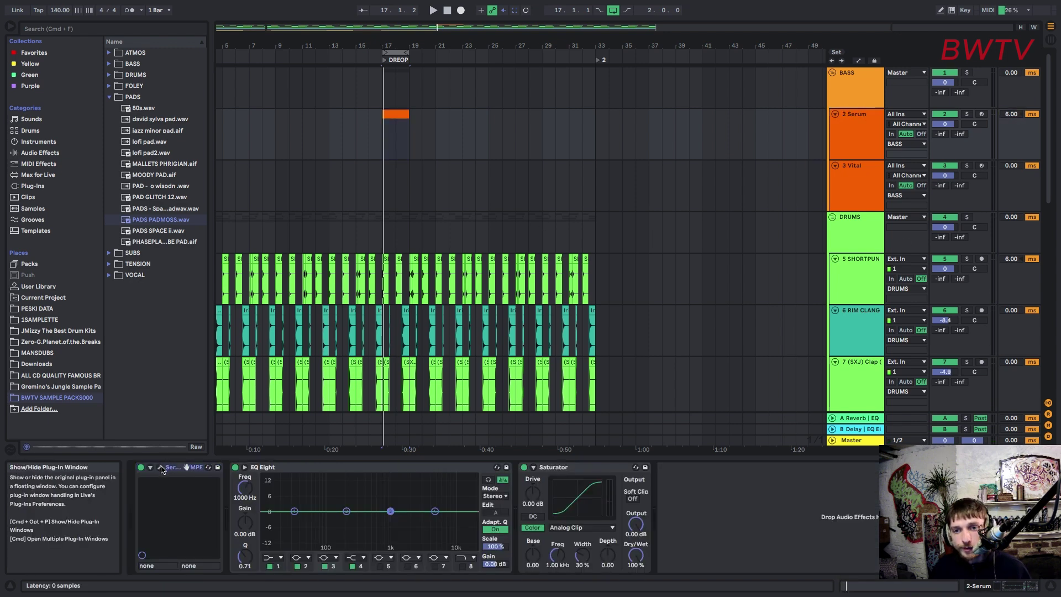
# Step: Load the LB12 BASS2 preset from the feb2 folder into Serum and close the plug-in window
pyautogui.click(162, 469)
pyautogui.click(574, 148)
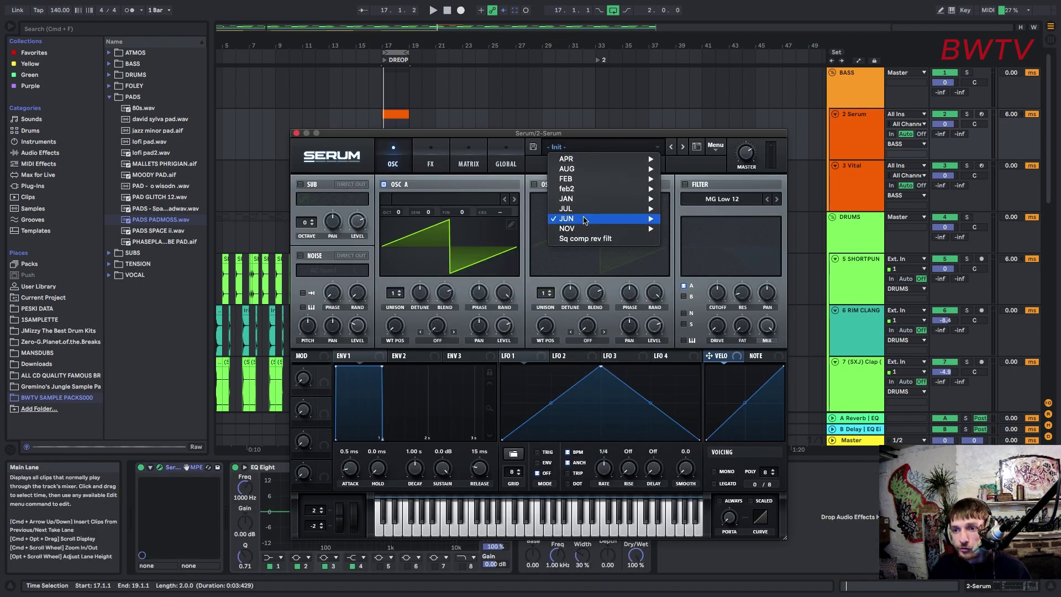
pyautogui.moveTo(568, 181)
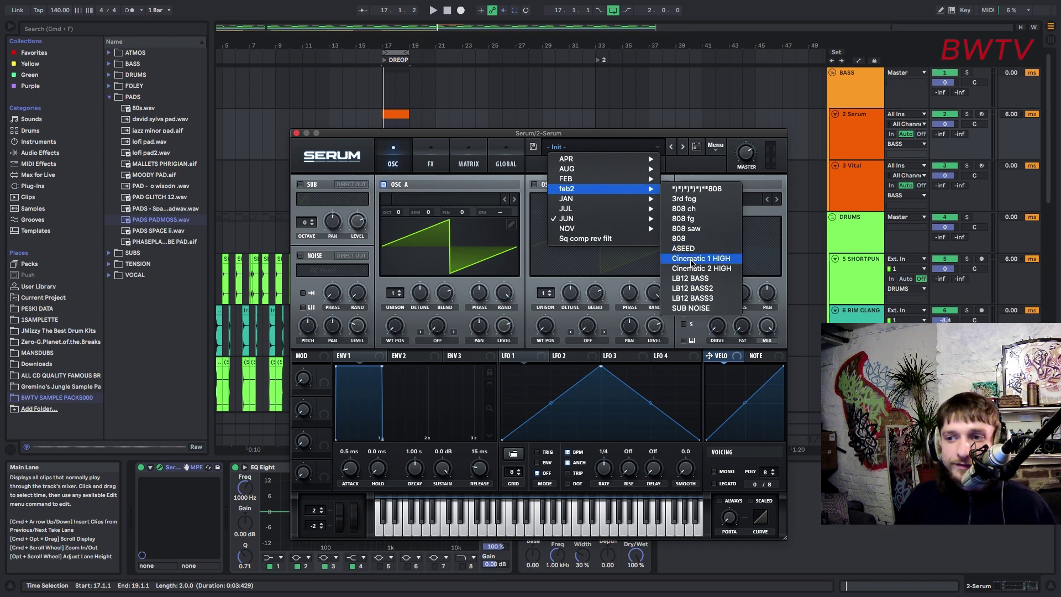
pyautogui.click(694, 288)
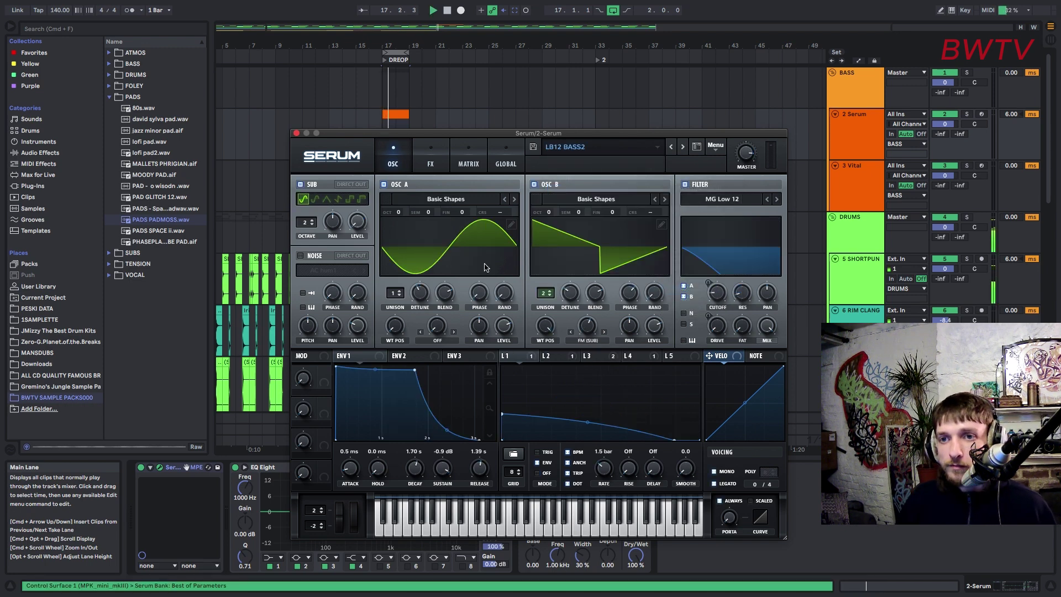
pyautogui.click(296, 134)
# Step: Enlarge the Serum clip's note editor, add a D#0 note from 1.2.1 to about 1.4.3, and start playback
pyautogui.click(396, 115)
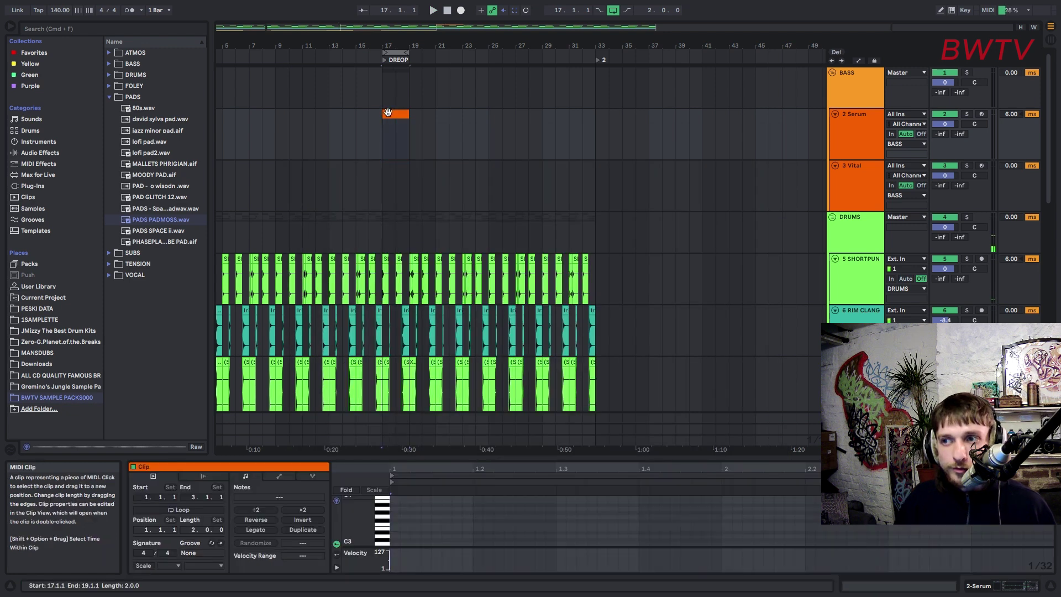
pyautogui.moveTo(438, 457); pyautogui.dragTo(433, 270)
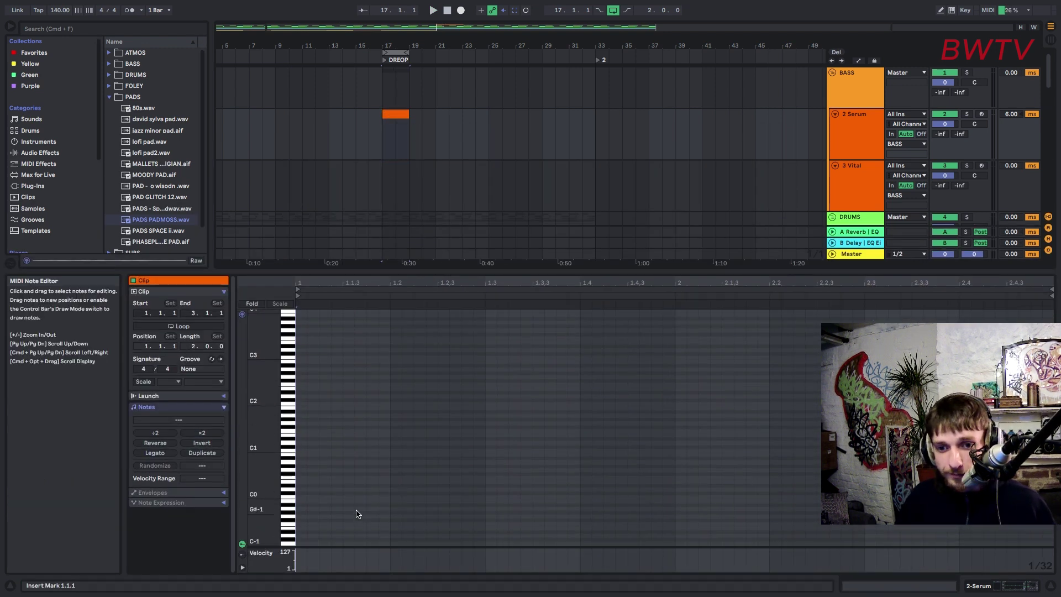
pyautogui.doubleClick(396, 486)
pyautogui.moveTo(399, 486); pyautogui.dragTo(636, 487)
pyautogui.press('space')
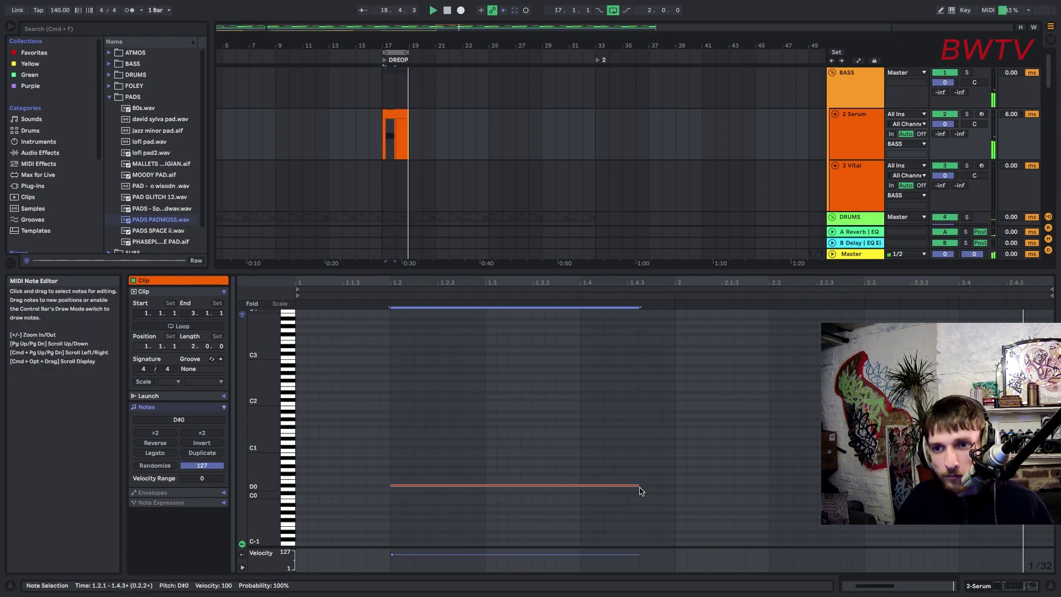
# Step: Add an E0 note from 2.1.1 to about 2.3.3 in the Serum clip and place the arrangement insert marker at bar 17
pyautogui.doubleClick(676, 486)
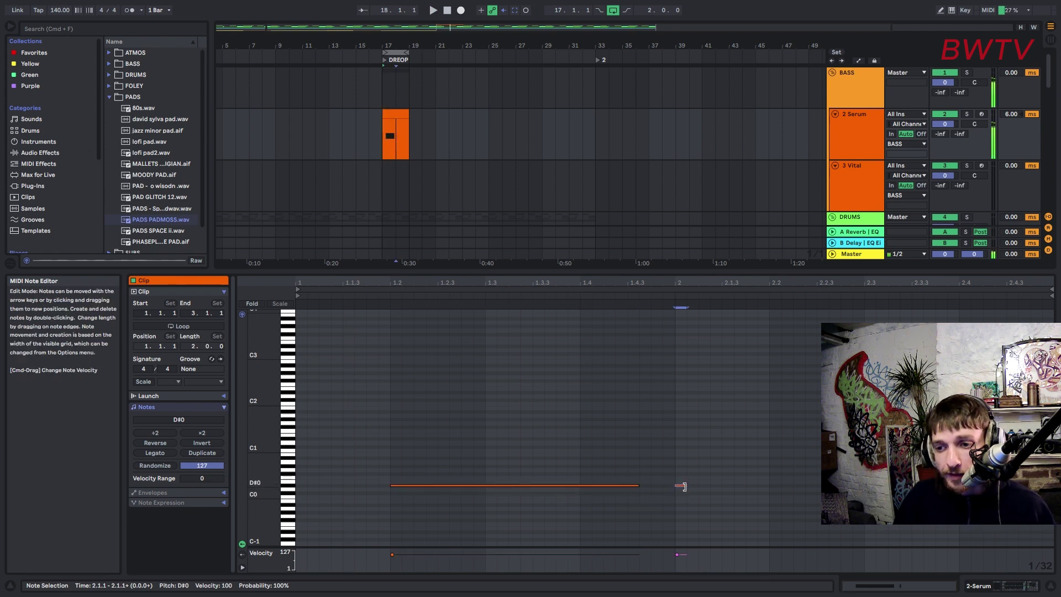
pyautogui.press('Up')
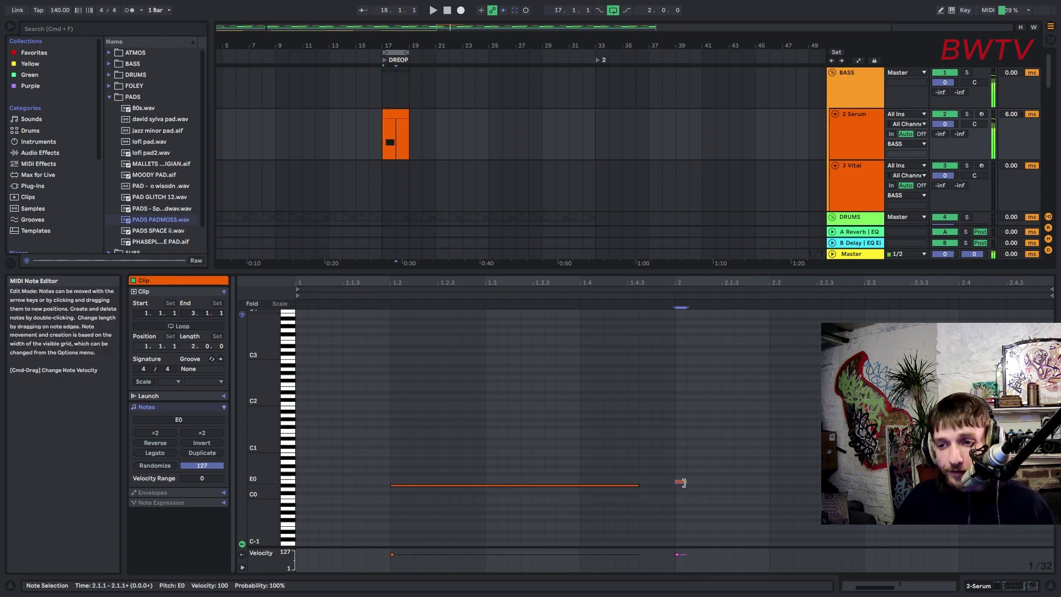
pyautogui.moveTo(684, 485); pyautogui.dragTo(911, 483)
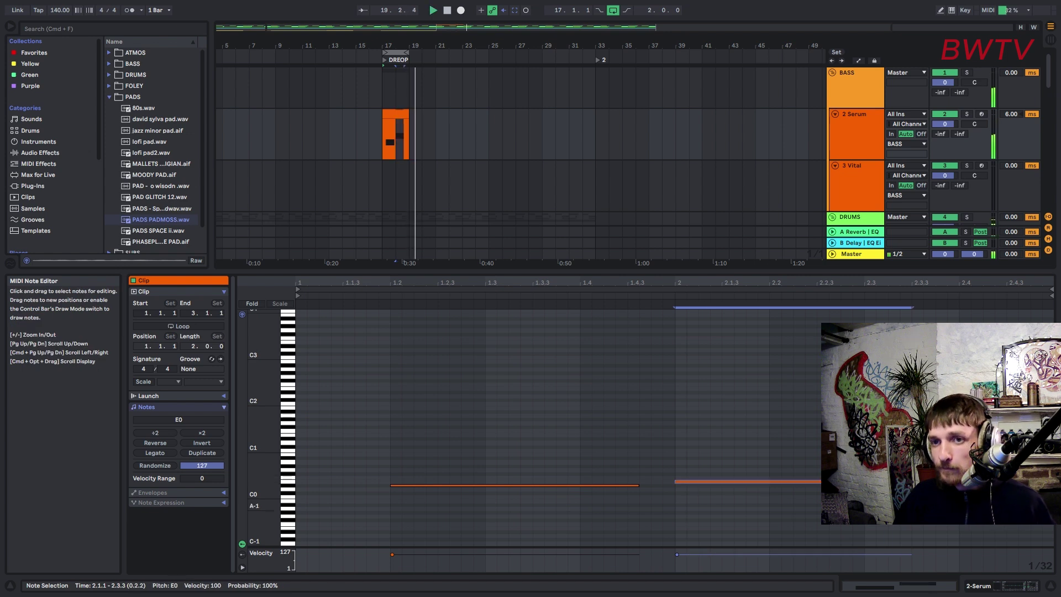
pyautogui.click(383, 105)
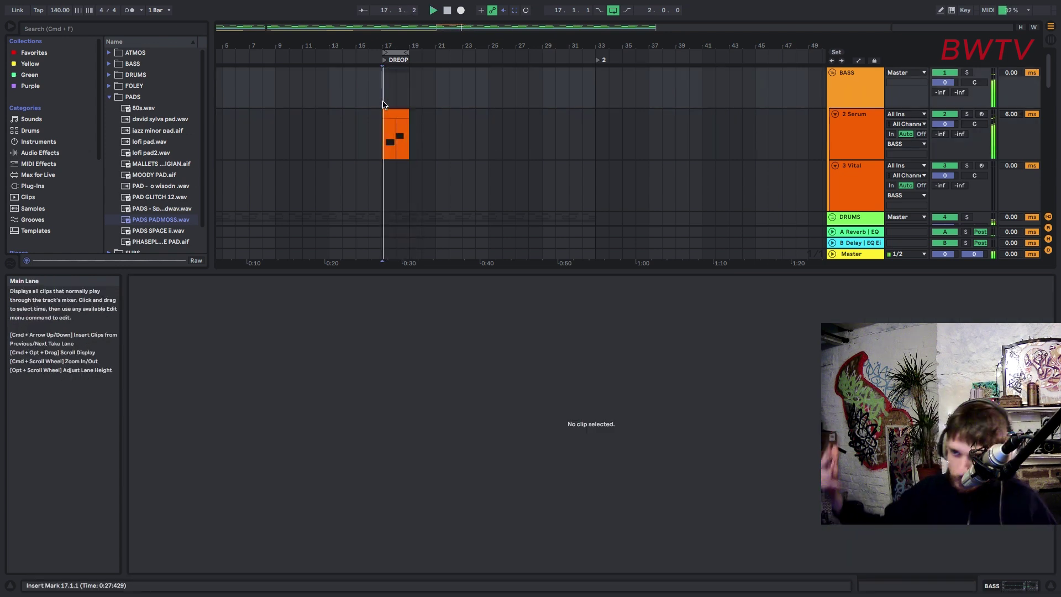
# Step: Open Serum and shorten the envelope 1 release to about 789 ms
pyautogui.click(850, 140)
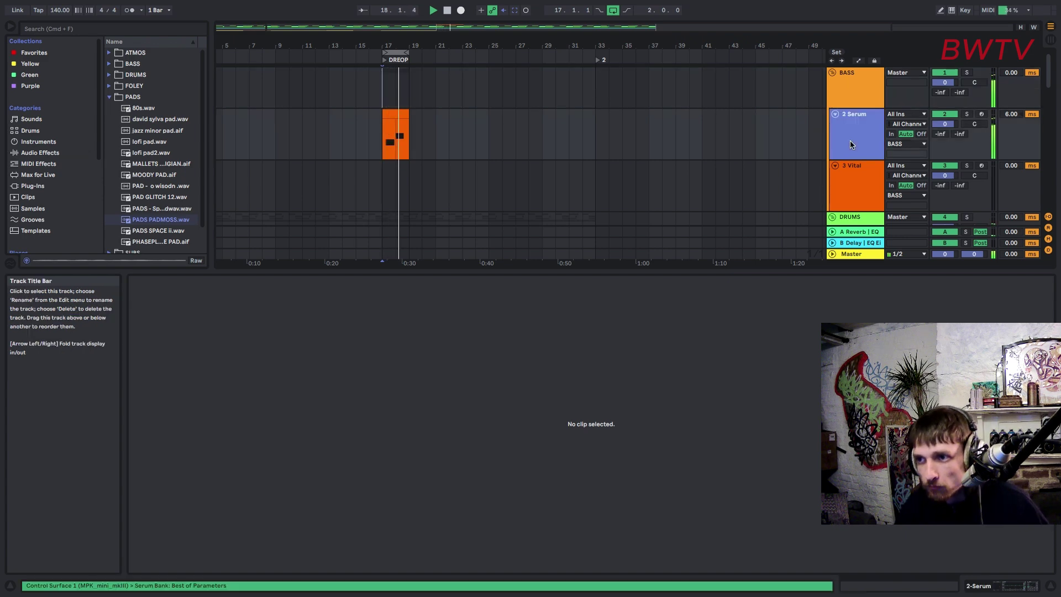
pyautogui.click(159, 468)
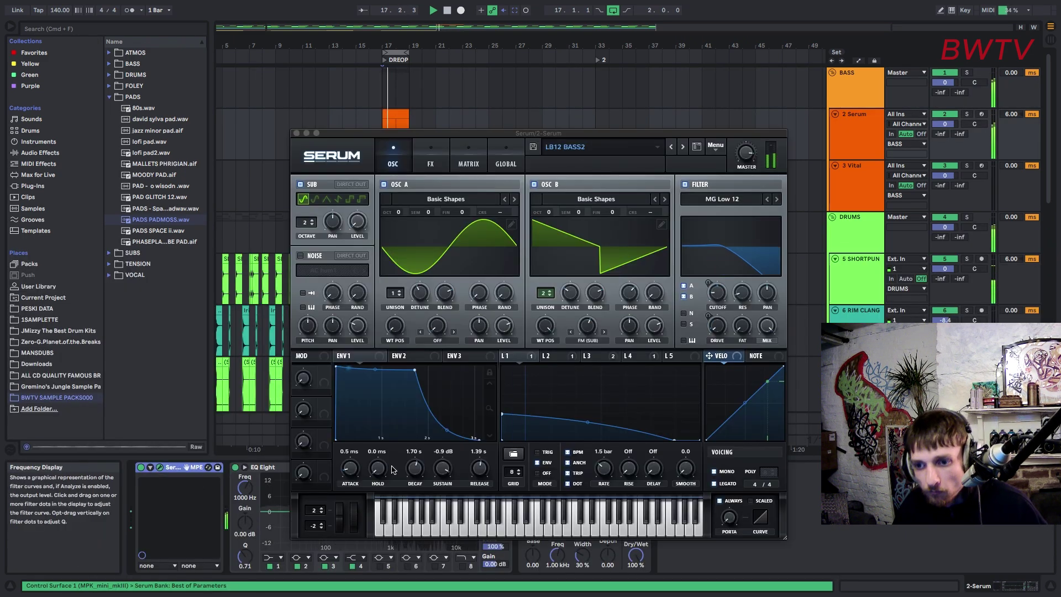
pyautogui.moveTo(479, 478); pyautogui.dragTo(480, 464)
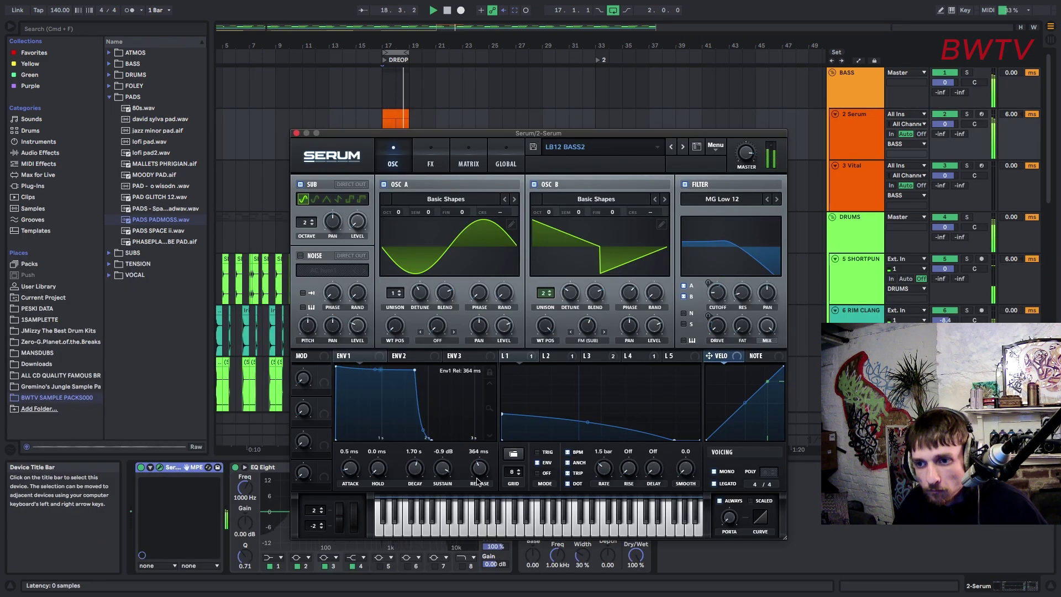
# Step: Examine the delay and reverb settings in Serum's effects section
pyautogui.click(430, 158)
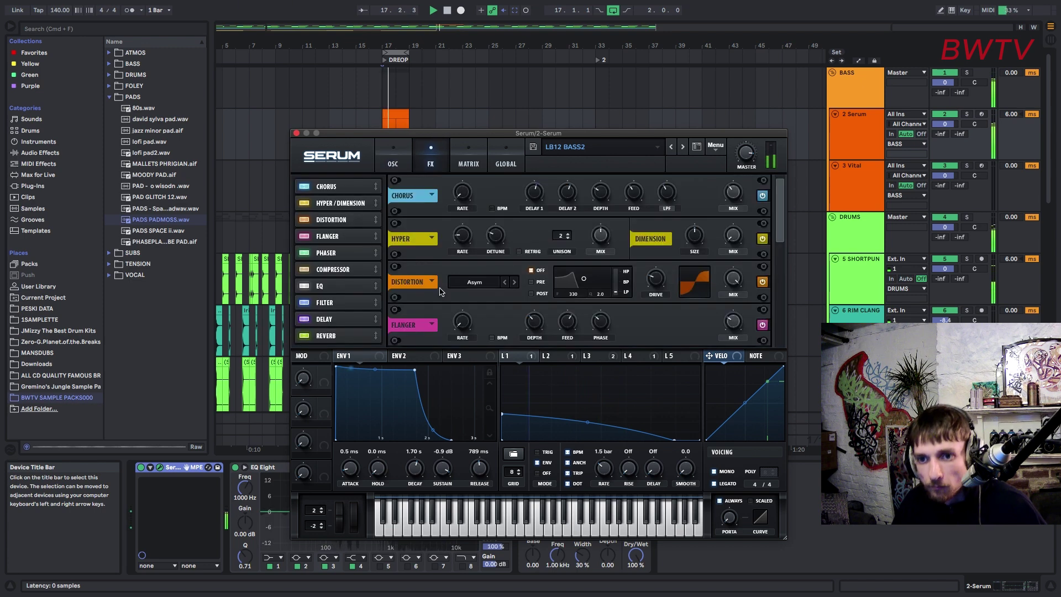
pyautogui.click(337, 322)
pyautogui.moveTo(730, 323)
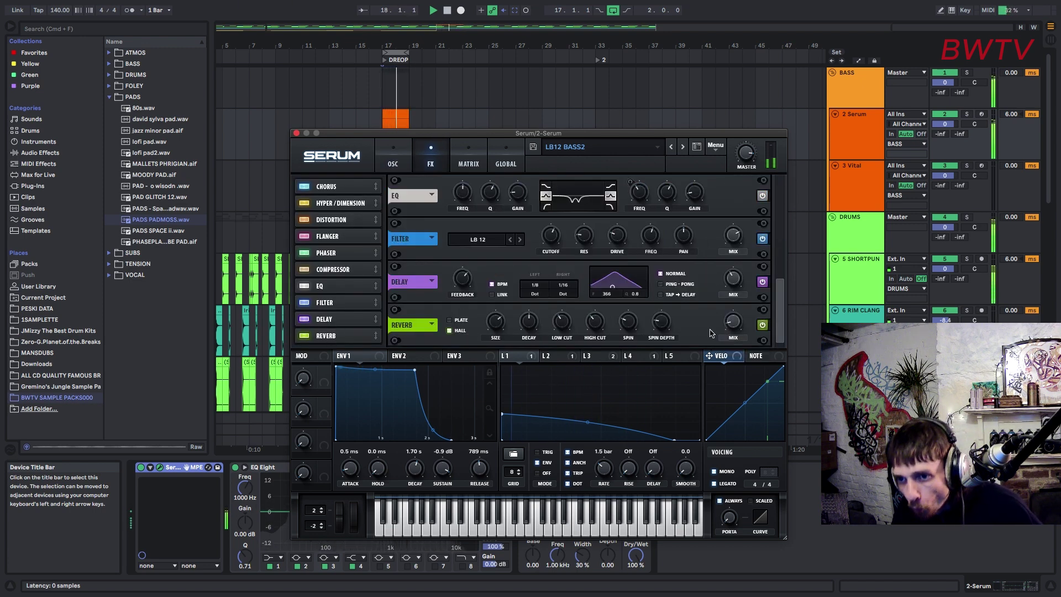
# Step: Return to Serum's oscillator view and try different LFO 4 rates, ending at 1/8
pyautogui.click(393, 157)
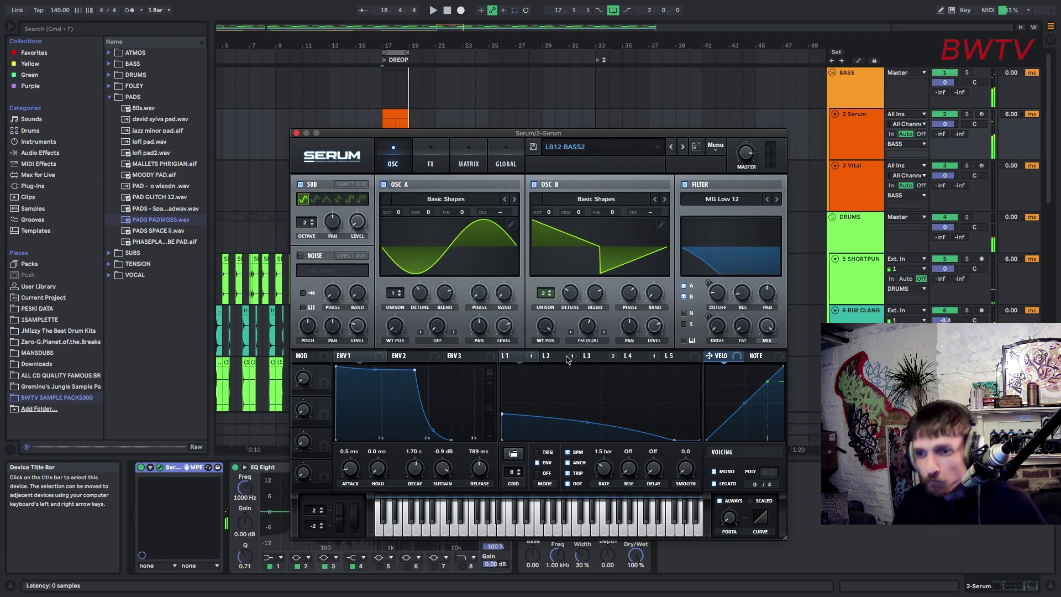
pyautogui.click(594, 356)
pyautogui.click(635, 356)
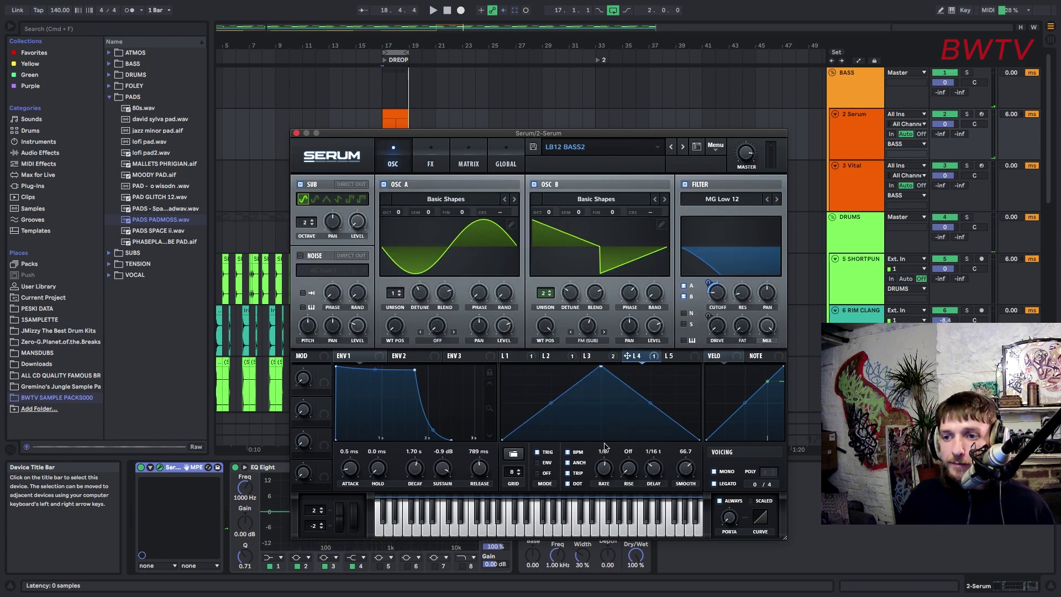
pyautogui.moveTo(599, 481); pyautogui.dragTo(598, 454)
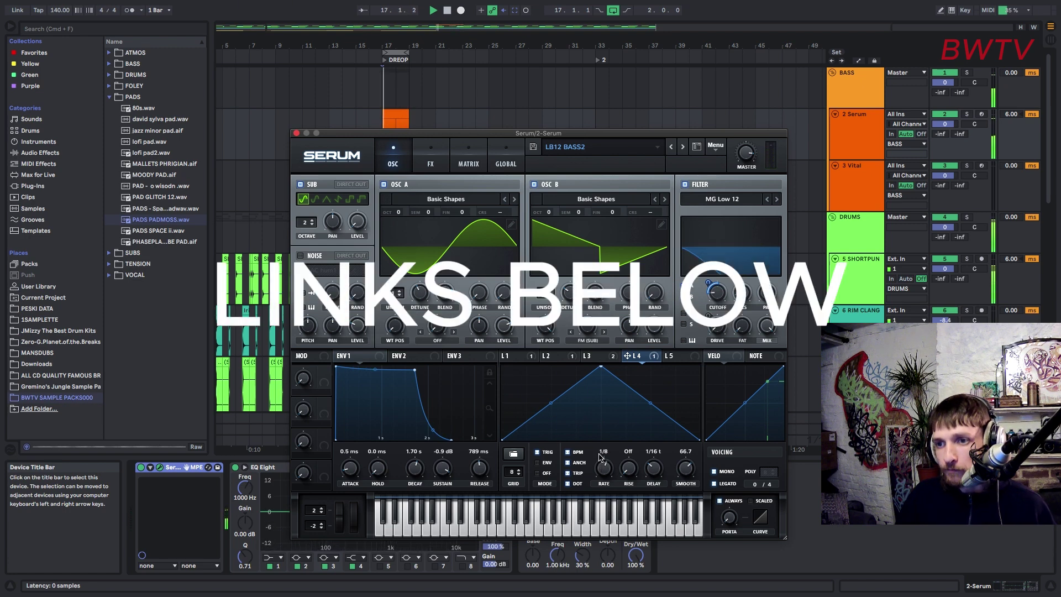
# Step: Audition the LB12 BASS3 and SUB NOISE presets, return to LB12 BASS2, and close the Serum window
pyautogui.click(683, 147)
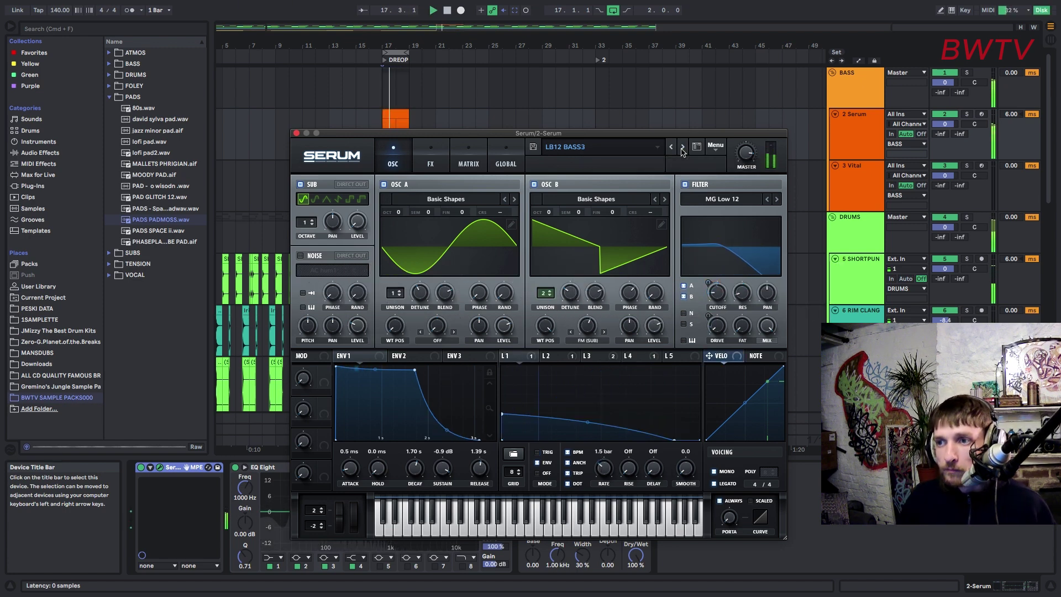
pyautogui.click(682, 147)
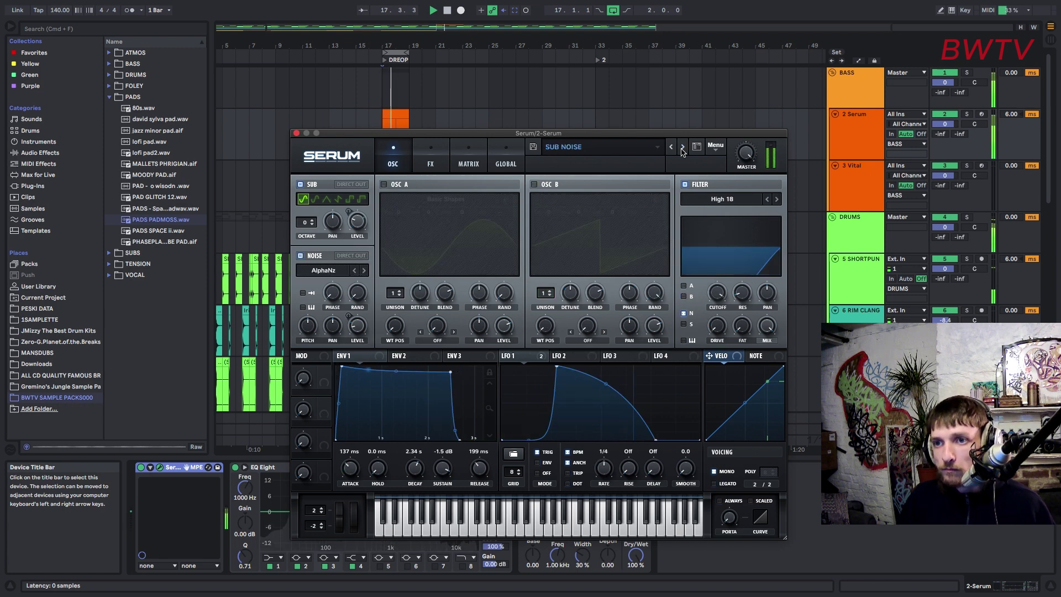
pyautogui.click(672, 147)
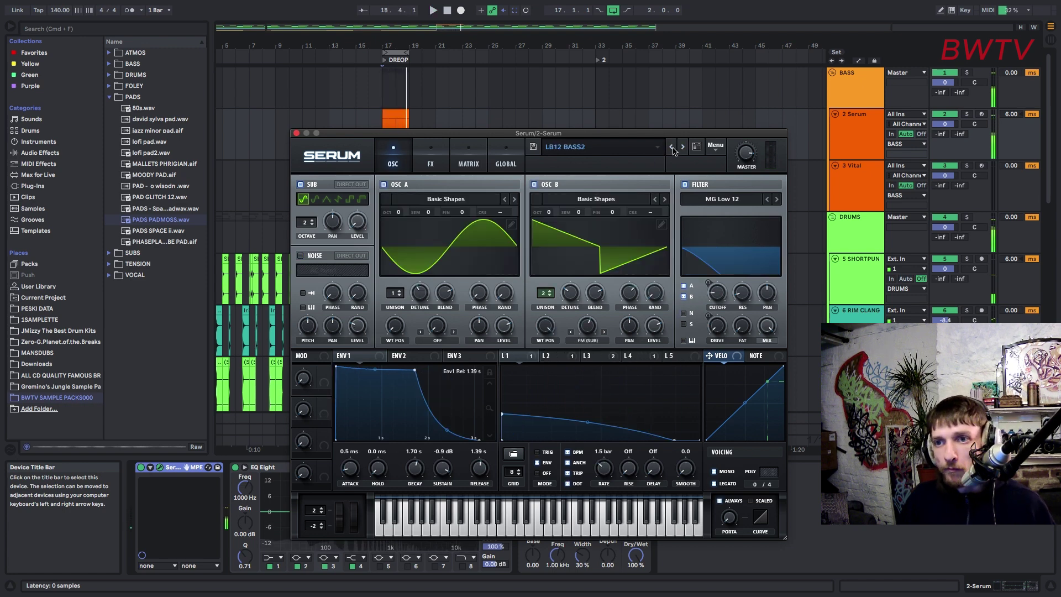
pyautogui.press('super+alt+p')
# Step: Move the Serum track into the PADS group, open its two-bar clip, and select all its notes
pyautogui.scroll(-2, 767, 171)
pyautogui.scroll(1, 838, 154)
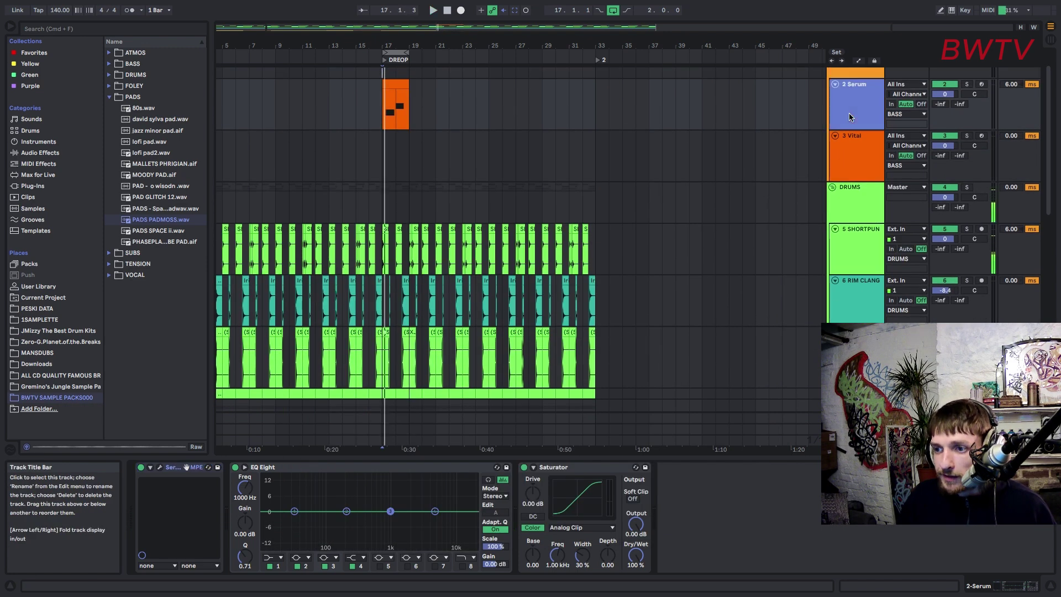
pyautogui.moveTo(855, 84); pyautogui.dragTo(855, 376)
pyautogui.doubleClick(396, 365)
pyautogui.press('super+a')
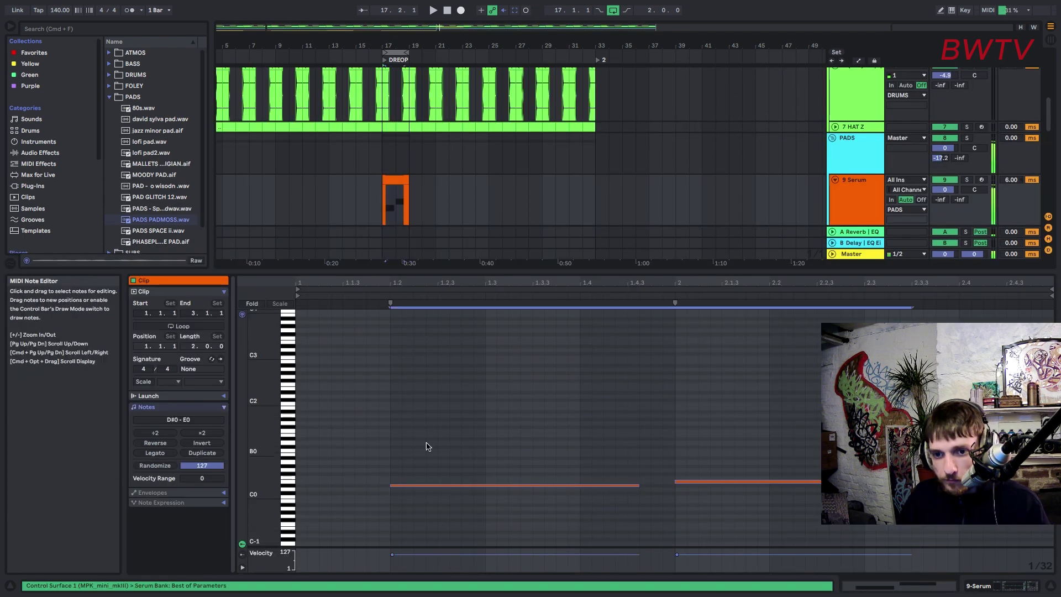
# Step: Fill bars 1 to 17 of the Serum track with copies of its two-bar clip and clear bars 17 to 19
pyautogui.press('super+d')
pyautogui.press('super+d')
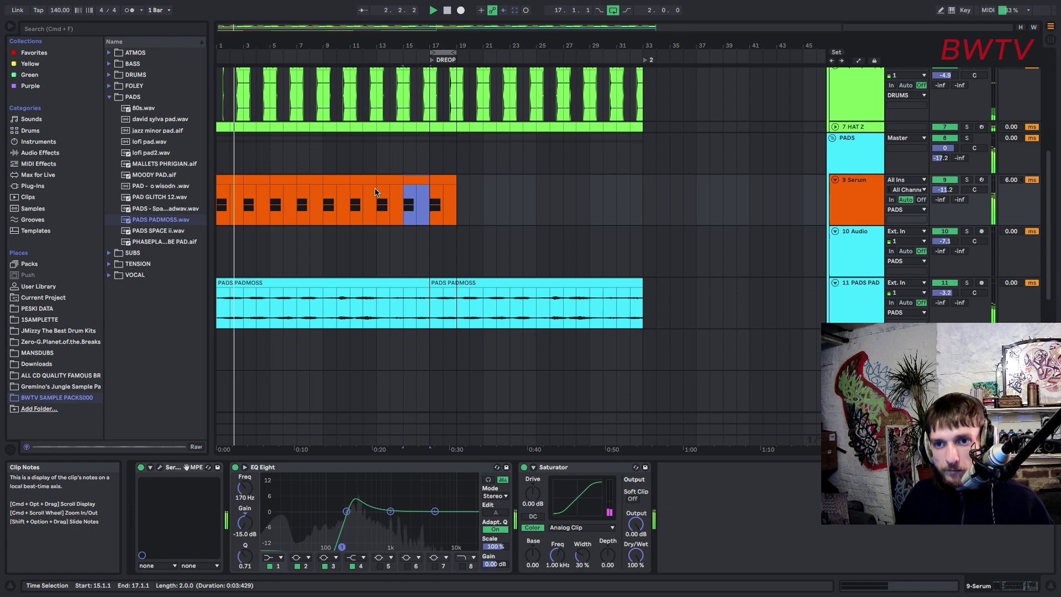
pyautogui.press('super+d')
# Step: Put a two-bar clip with two-beat E and D# notes on the Vital track at bar 17, transpose the notes, and start playback
pyautogui.scroll(5, 499, 213)
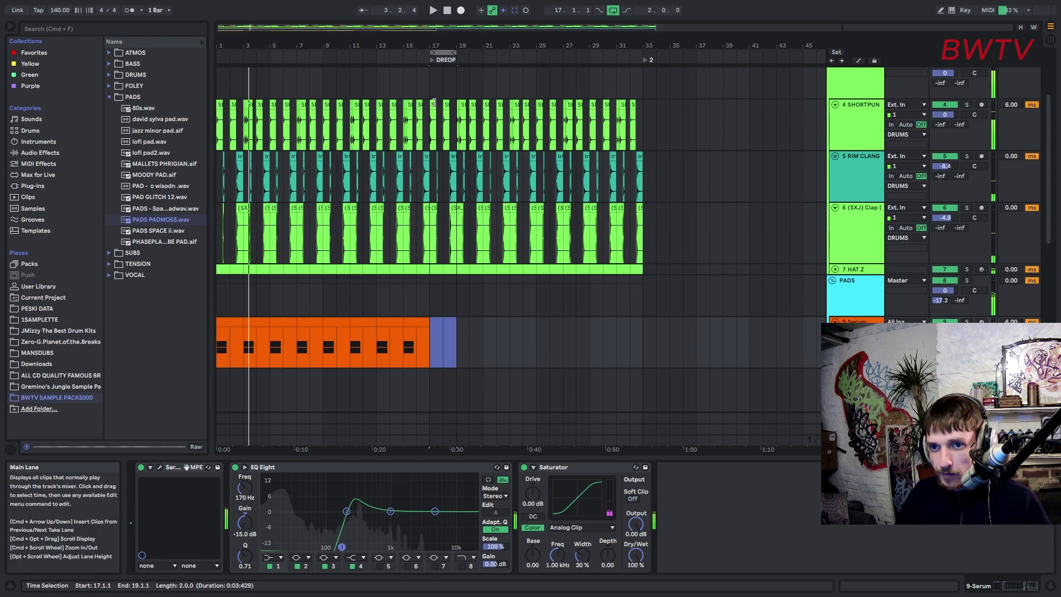
pyautogui.click(432, 342)
pyautogui.scroll(3, 431, 221)
pyautogui.press('Down')
pyautogui.press('Down')
pyautogui.press('Down')
pyautogui.press('Down')
pyautogui.press('Down')
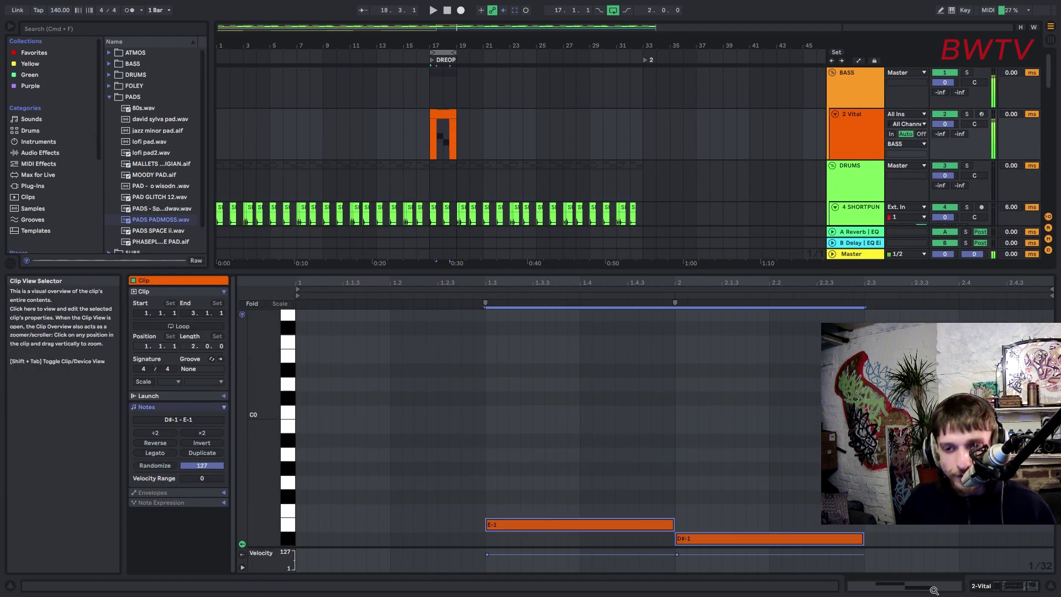
pyautogui.hotkey('shift', 'Up')
pyautogui.press('space')
# Step: Open Vital on its track, try the triplet fm 2 SUB preset, load WUB11, and close the plug-in window
pyautogui.click(863, 131)
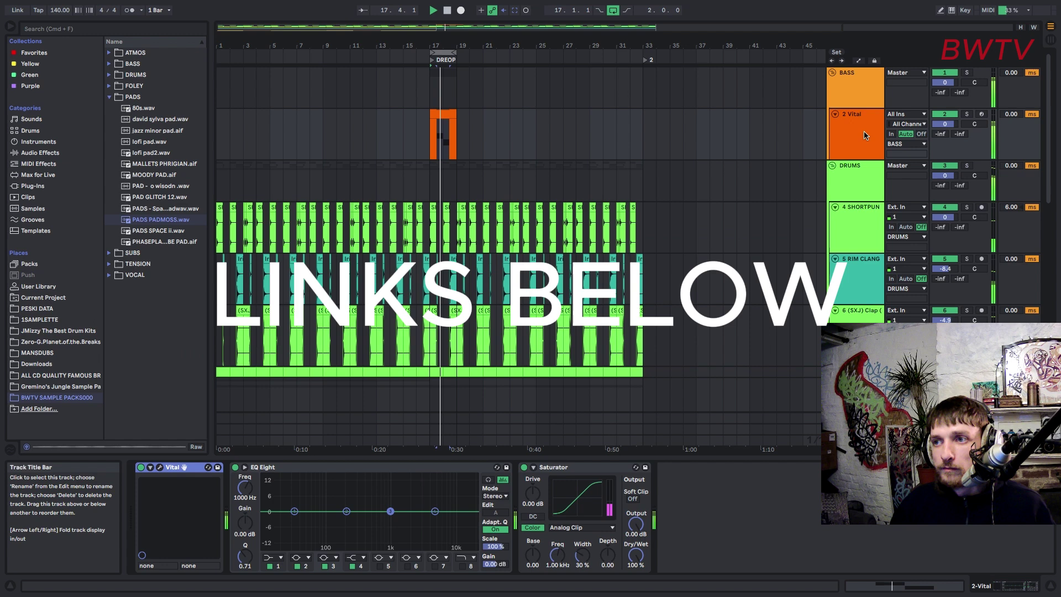
pyautogui.click(160, 468)
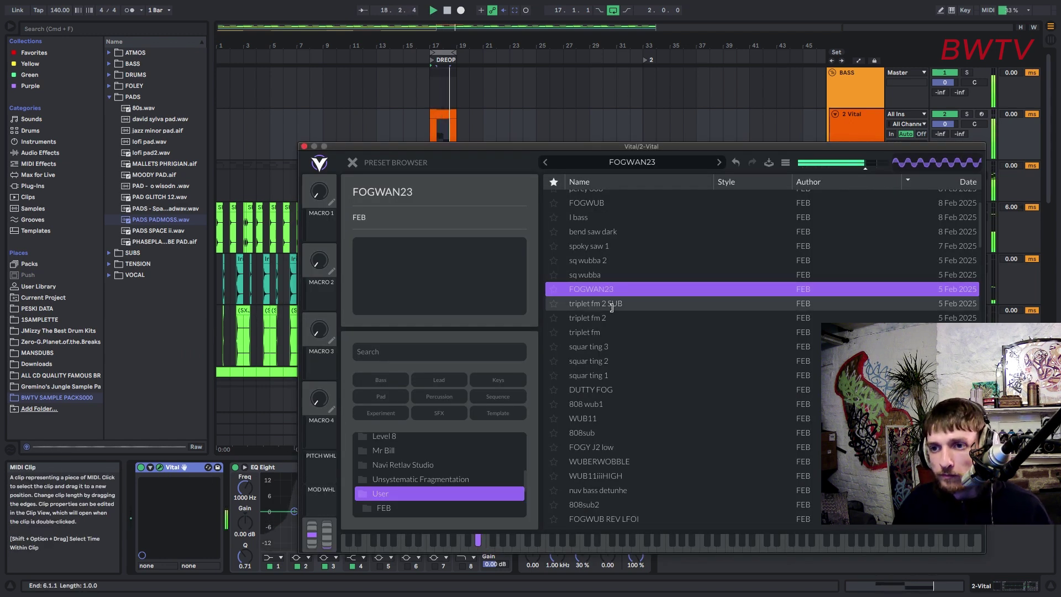
pyautogui.click(612, 303)
pyautogui.scroll(2, 594, 414)
pyautogui.click(585, 464)
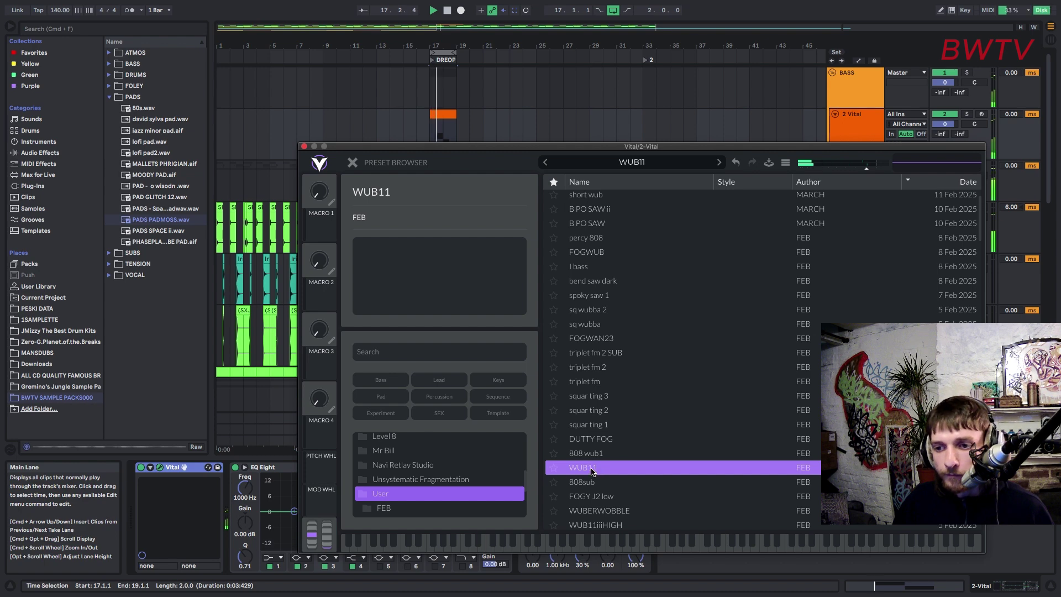
pyautogui.click(303, 146)
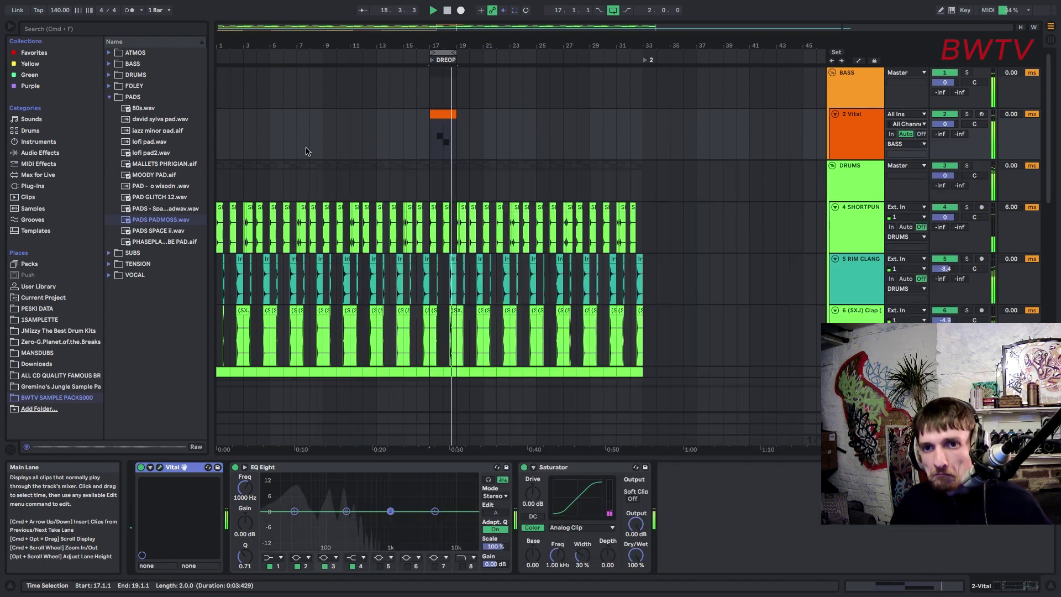
# Step: Play the loop and set the Vital track's delay to 4.00 ms and its volume to -0.9 dB
pyautogui.click(487, 141)
pyautogui.press('space')
pyautogui.press('space')
pyautogui.moveTo(1011, 113); pyautogui.dragTo(1011, 105)
pyautogui.moveTo(944, 123); pyautogui.dragTo(944, 133)
# Step: Duplicate the Vital clip to bar 19 and extend the loop to four bars, ending at bar 21
pyautogui.click(441, 113)
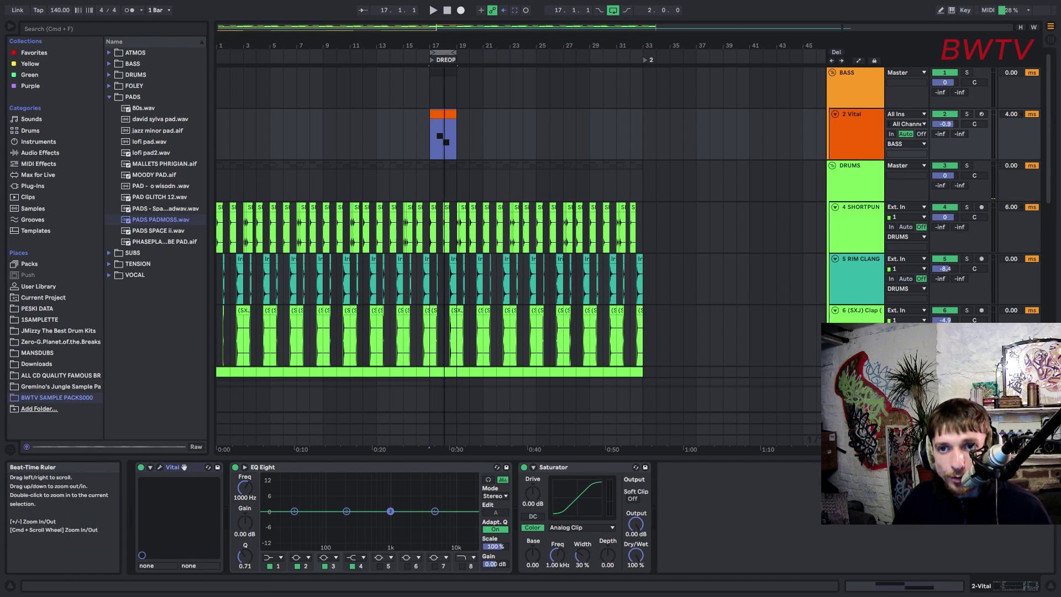
pyautogui.moveTo(444, 45); pyautogui.dragTo(445, 82)
pyautogui.press('super+d')
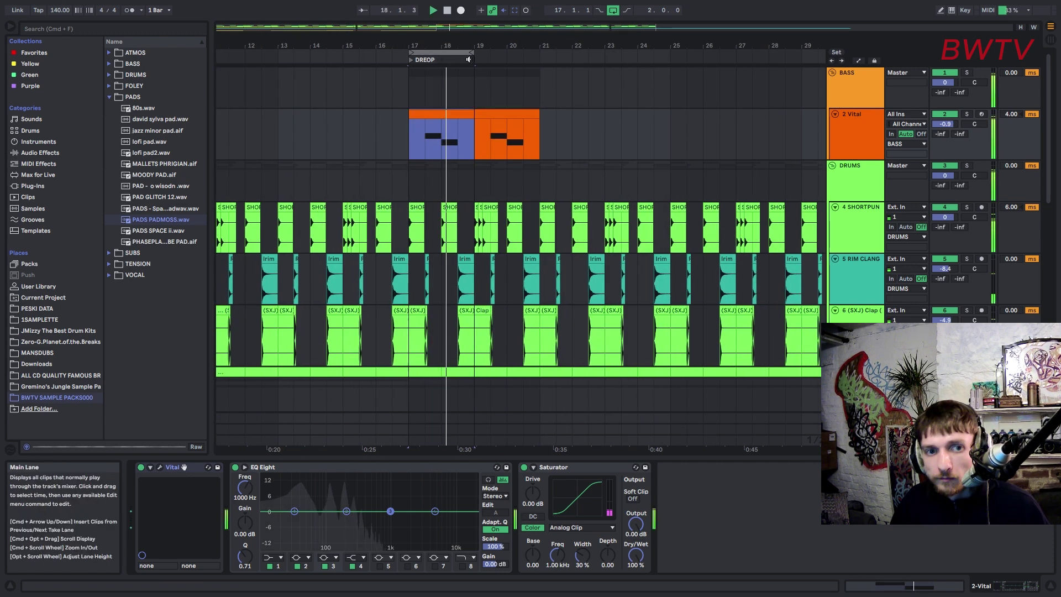
pyautogui.moveTo(473, 52); pyautogui.dragTo(541, 52)
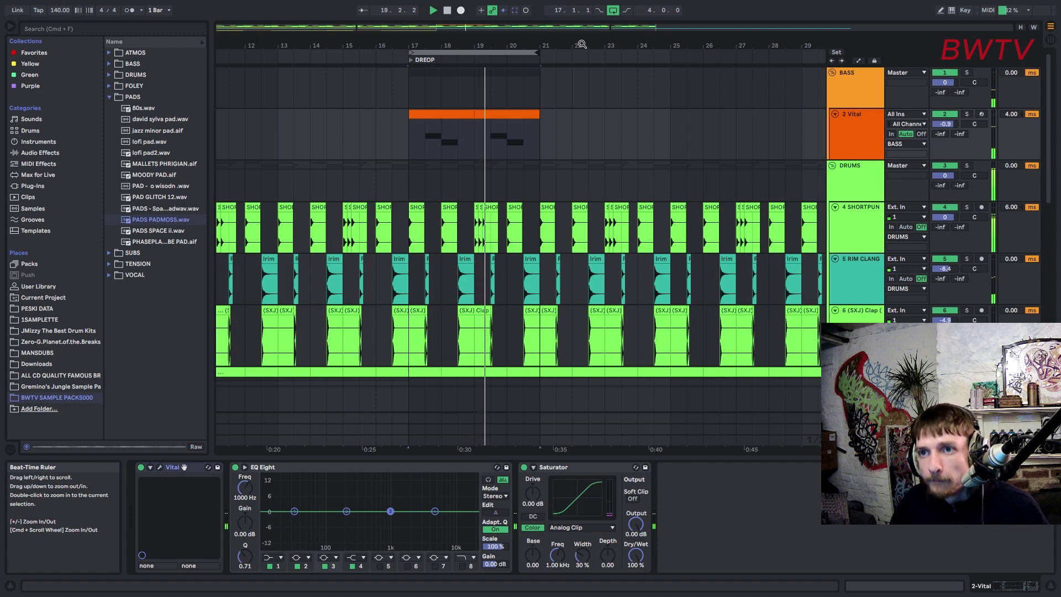
# Step: Duplicate the second Vital clip twice to fill up to bar 25 and extend the loop to eight bars
pyautogui.click(515, 112)
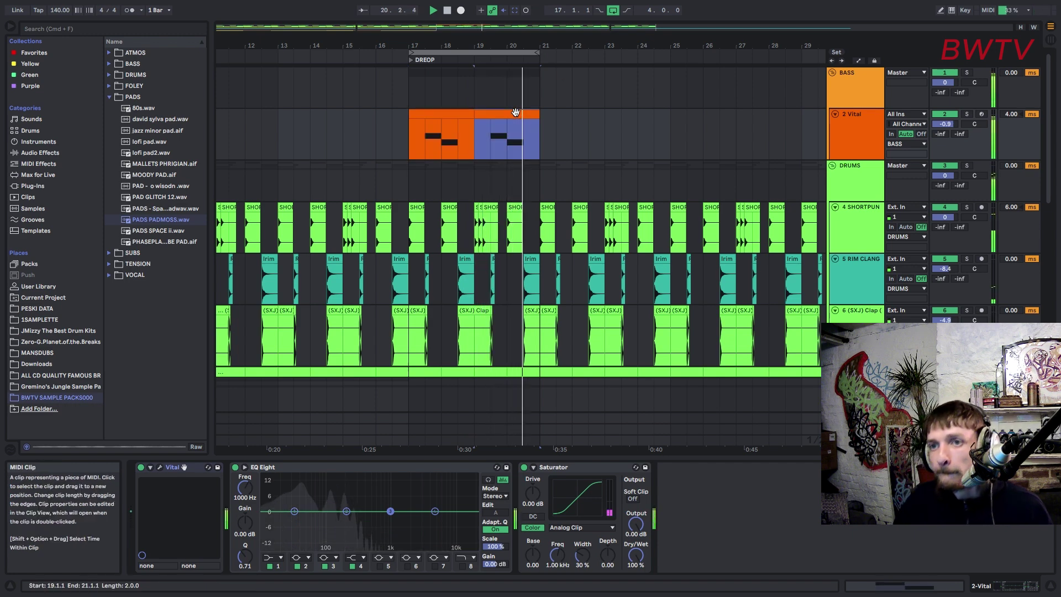
pyautogui.press('super+d')
pyautogui.press('super+d')
pyautogui.moveTo(538, 52); pyautogui.dragTo(669, 52)
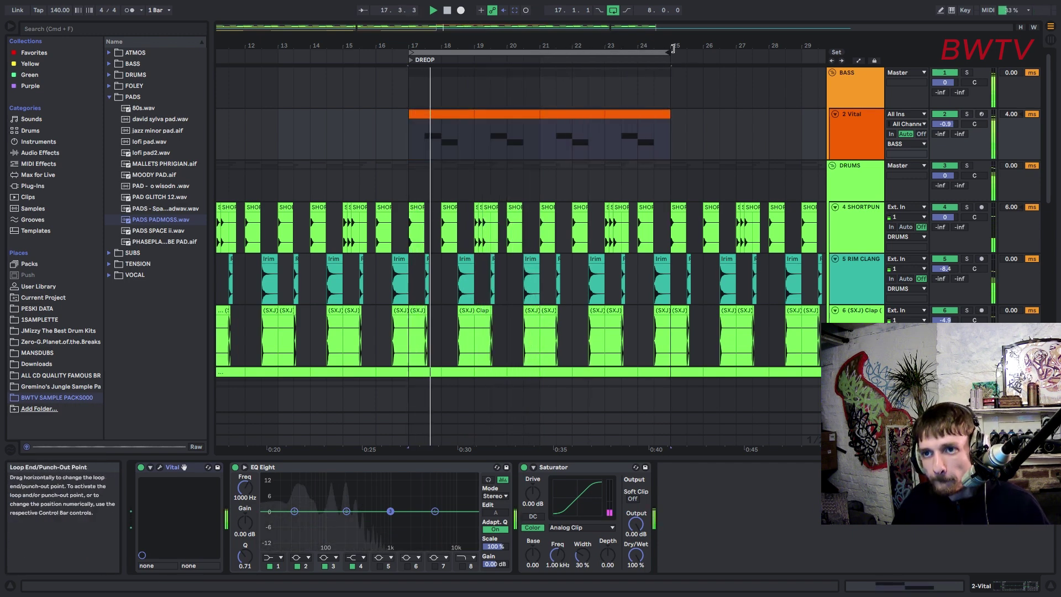
# Step: Stop playback and add three audio tracks below the Vital track in the BASS group
pyautogui.press('space')
pyautogui.click(839, 132)
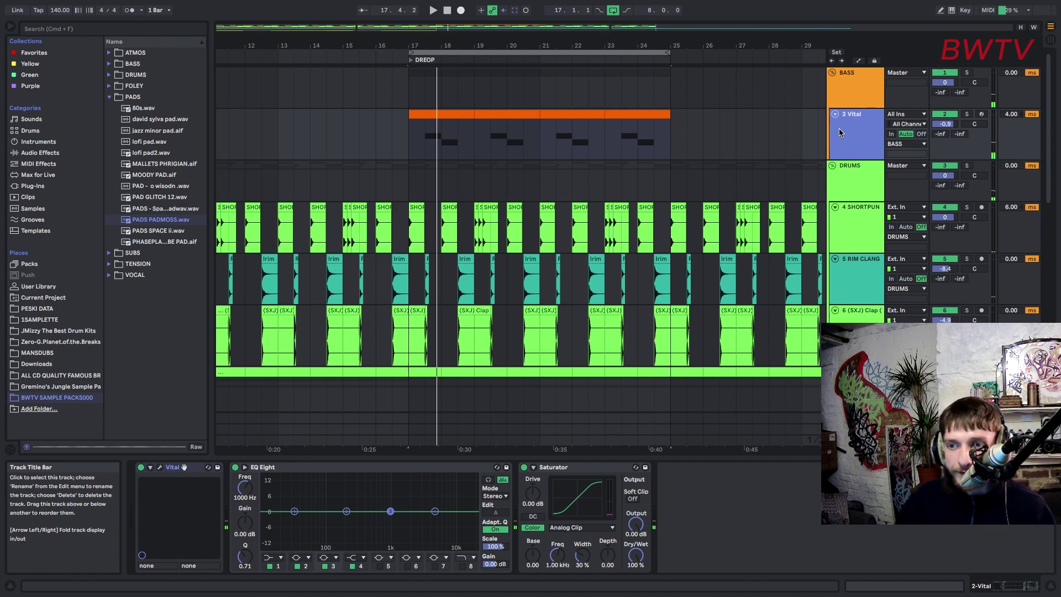
pyautogui.press('super+t')
pyautogui.press('super+t')
pyautogui.press('super+t')
# Step: Place fogy ender.aif from the BASS sample folder on the first new audio track at bar 24.3 and play the loop
pyautogui.click(109, 96)
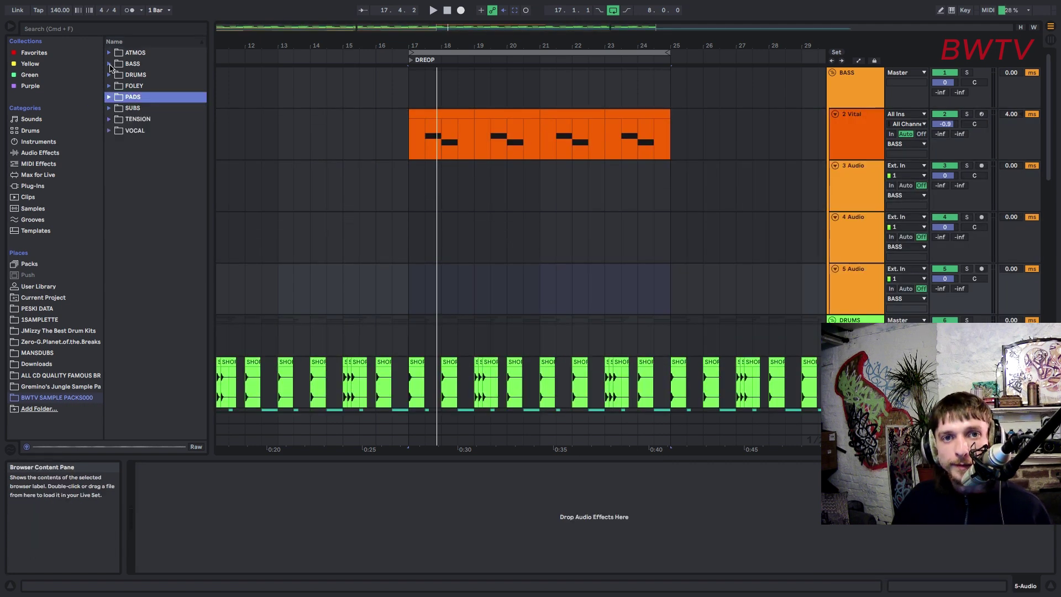
pyautogui.click(110, 64)
pyautogui.scroll(-10, 125, 293)
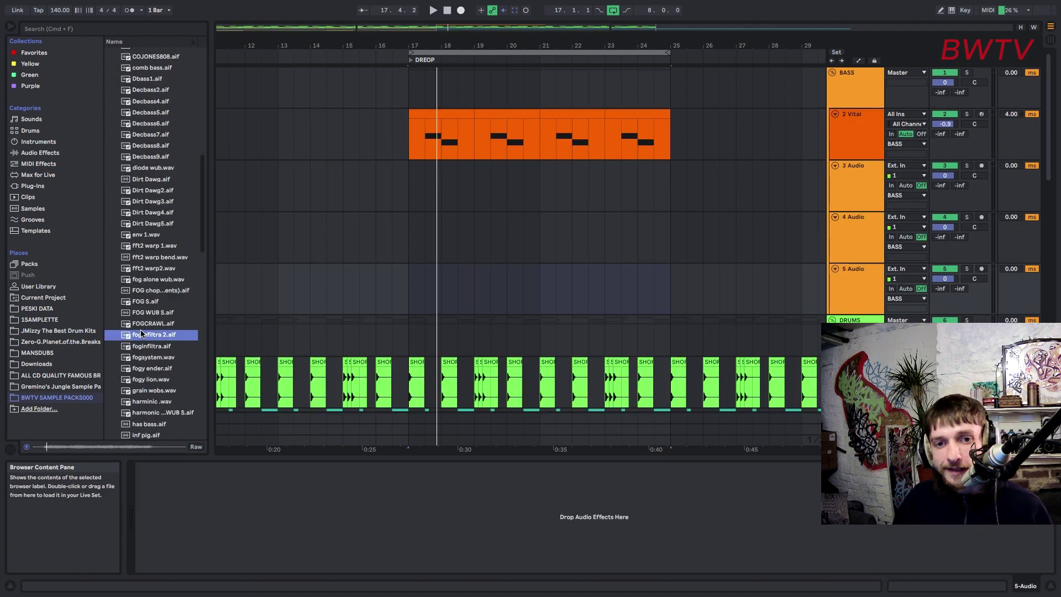
pyautogui.click(147, 371)
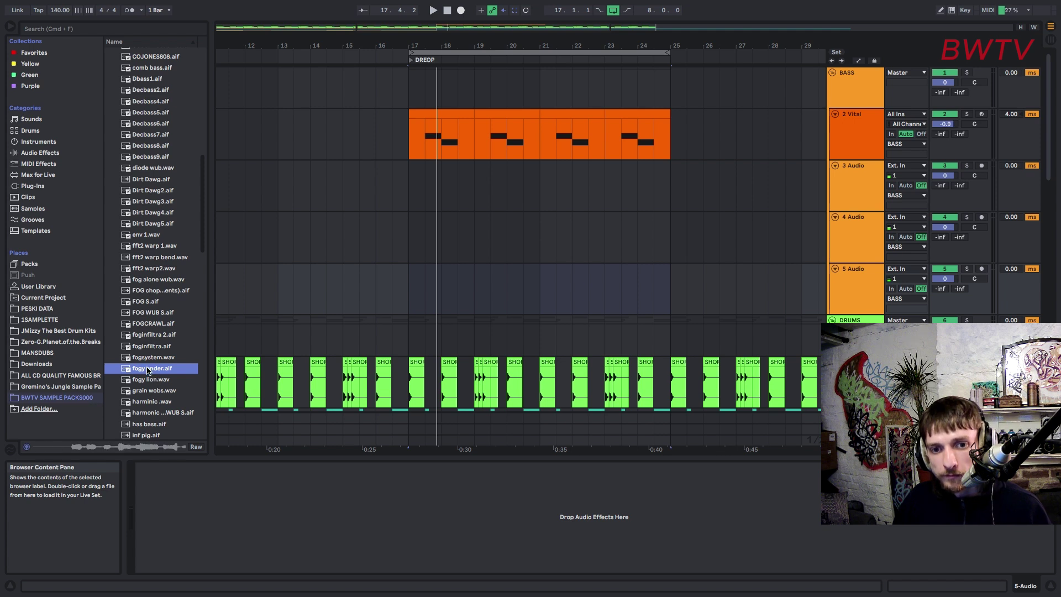
pyautogui.moveTo(147, 372); pyautogui.dragTo(655, 168)
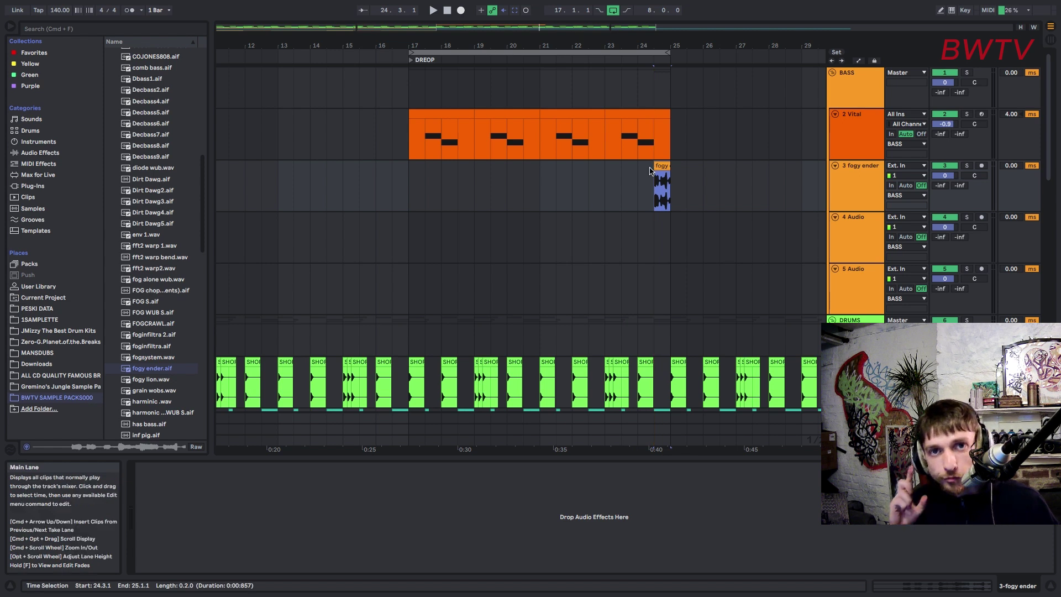
pyautogui.press('space')
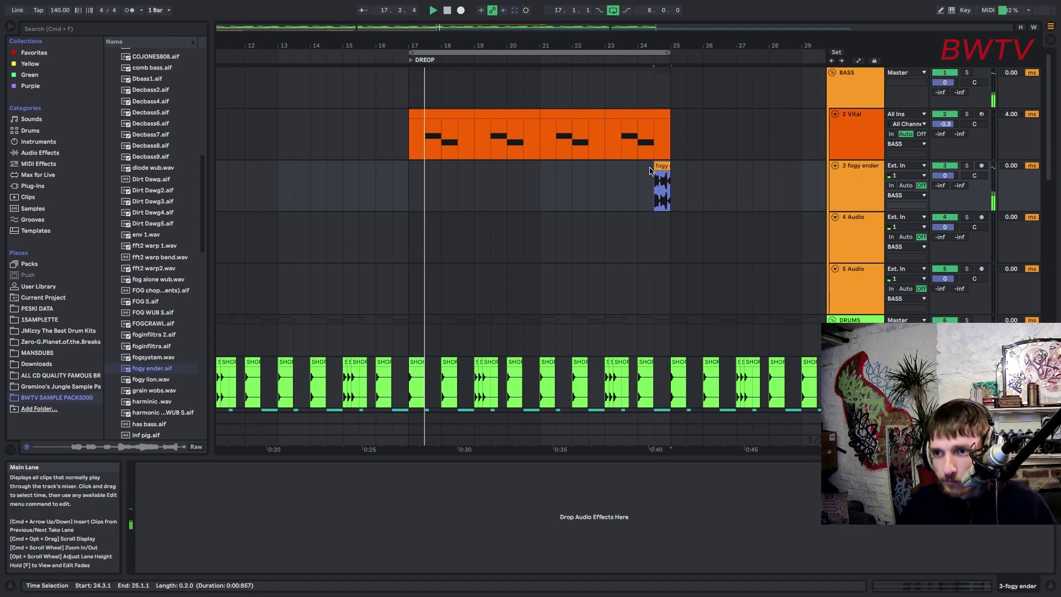
# Step: Audition more bass samples, including FOG S, FOG WUB S, foginfiltra 2, NT NEURO, PAGGER HIT BASS and phbz fog 0
pyautogui.click(163, 304)
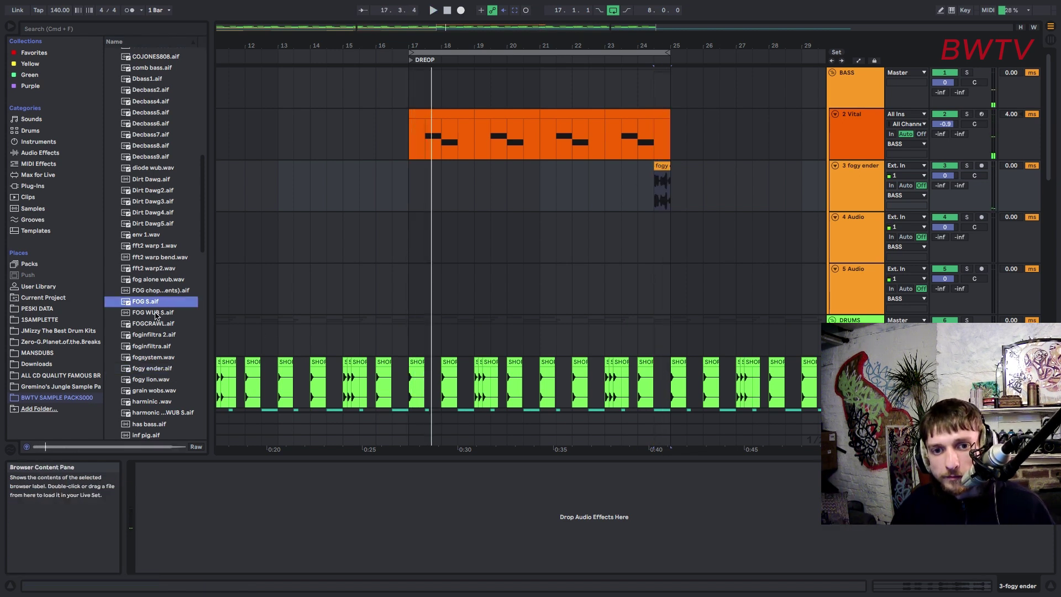
pyautogui.click(155, 314)
pyautogui.click(150, 334)
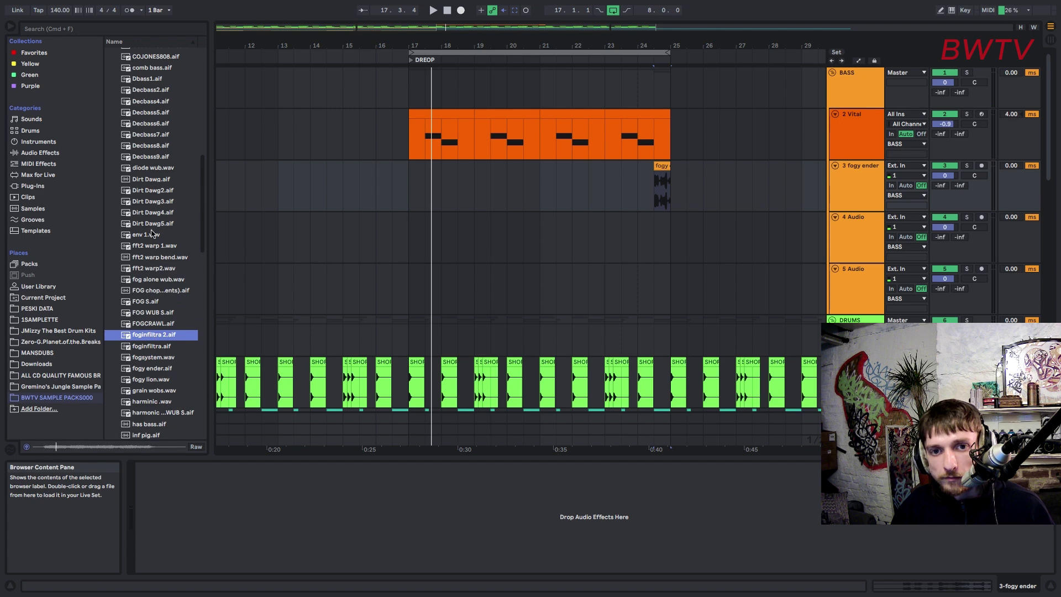
pyautogui.scroll(-10, 200, 212)
pyautogui.click(155, 343)
pyautogui.click(152, 365)
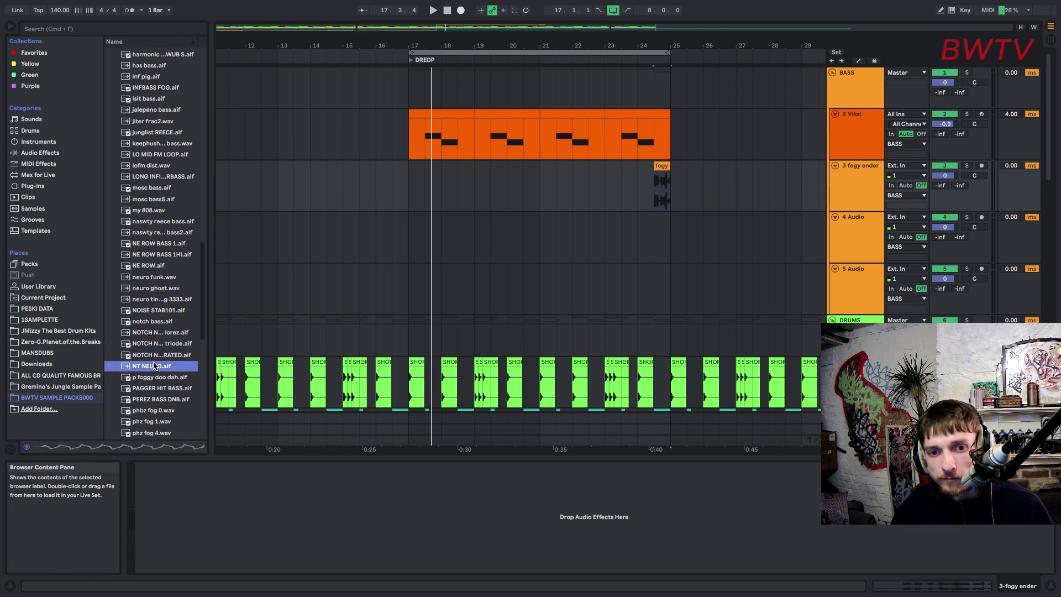
pyautogui.click(148, 386)
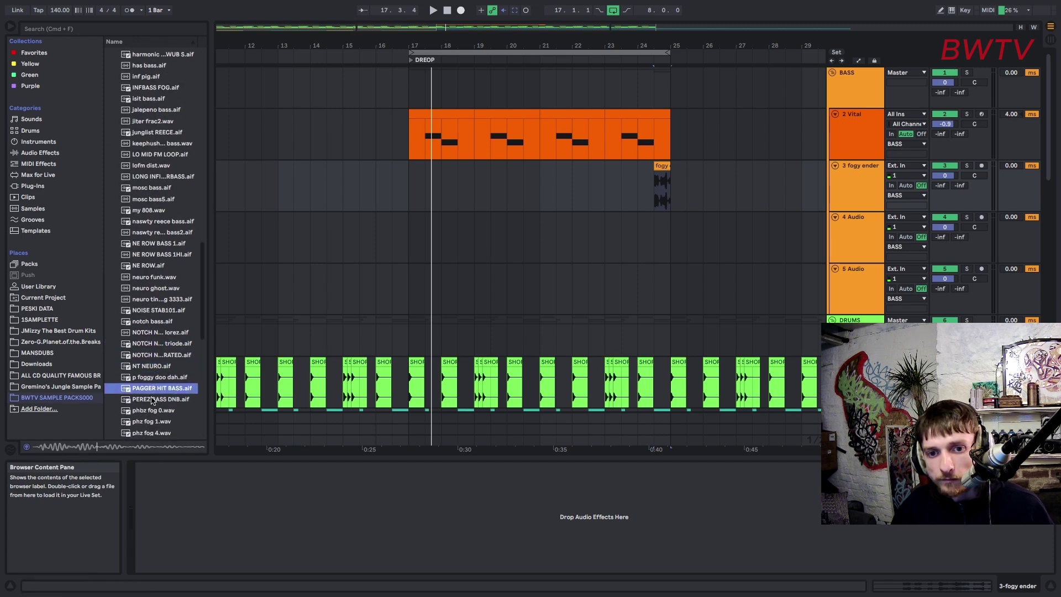
pyautogui.click(149, 410)
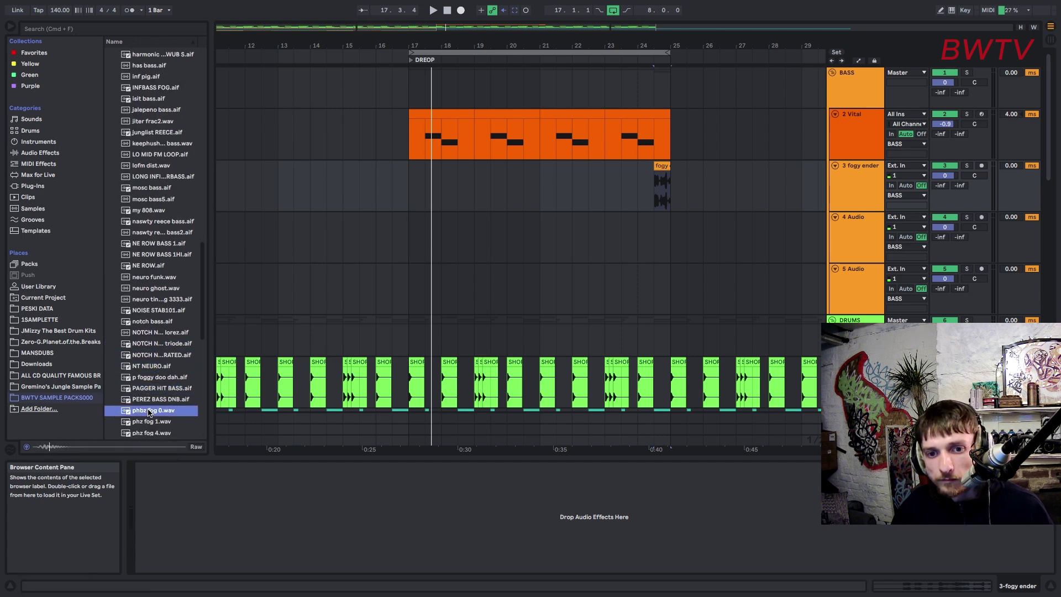
pyautogui.click(422, 172)
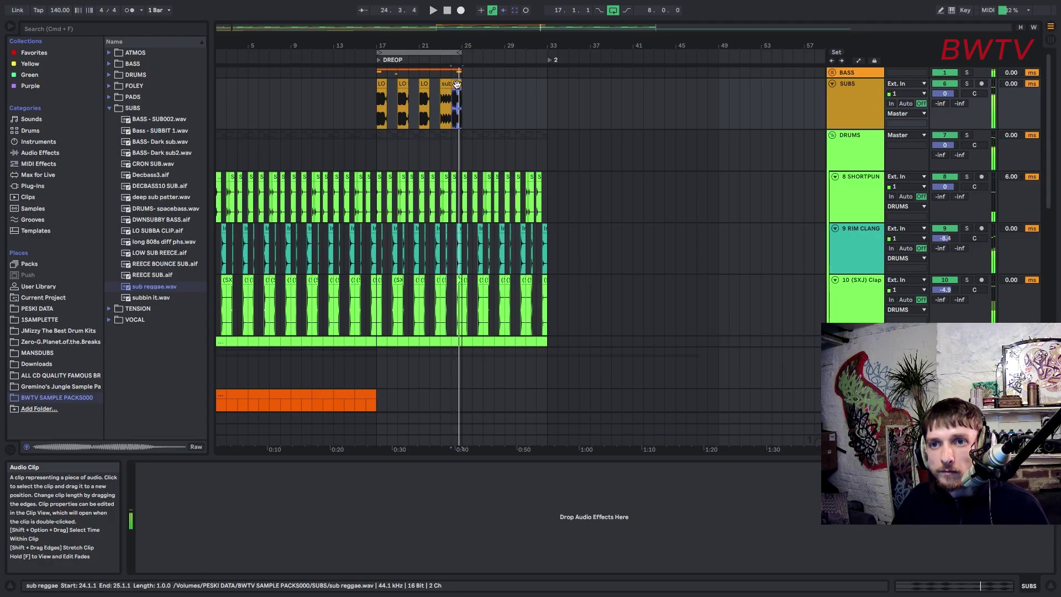
# Step: Move the sub reggae clip on the SUBS track to bar 23 and shift the loop to bars 25 to 33
pyautogui.moveTo(457, 84); pyautogui.dragTo(446, 85)
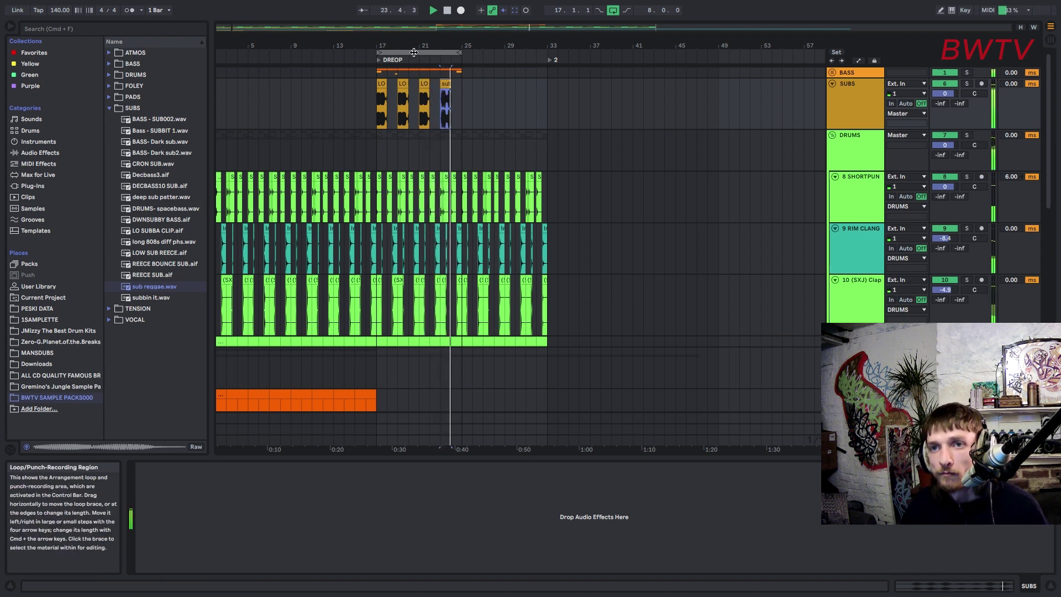
pyautogui.moveTo(422, 54); pyautogui.dragTo(506, 55)
pyautogui.click(506, 55)
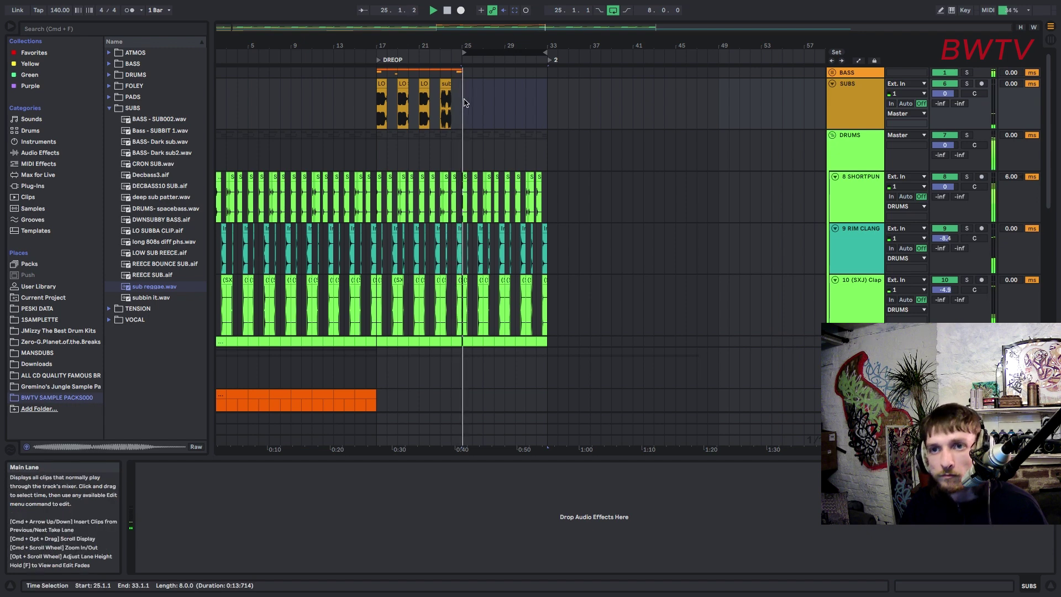
# Step: Stop playback and duplicate bars 17 to 25 of the BASS group and SUBS track into bars 25 to 33
pyautogui.press('space')
pyautogui.moveTo(463, 101); pyautogui.dragTo(378, 71)
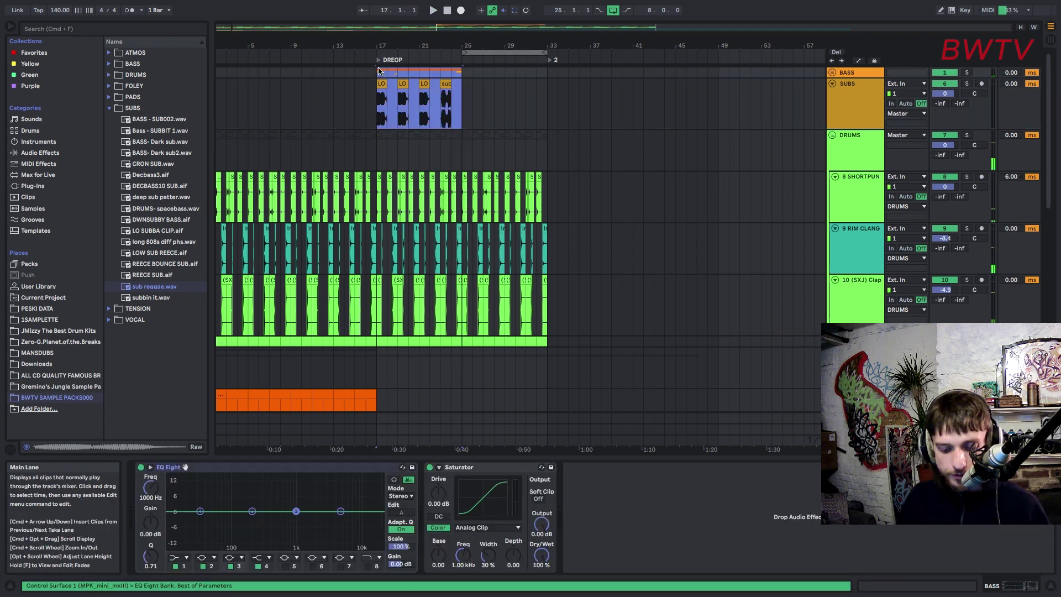
pyautogui.press('super+d')
# Step: Place impactual.aif from the TENSION sample folder on the PAD track in the ATMOS group at bar 17 and play it
pyautogui.scroll(-10, 458, 254)
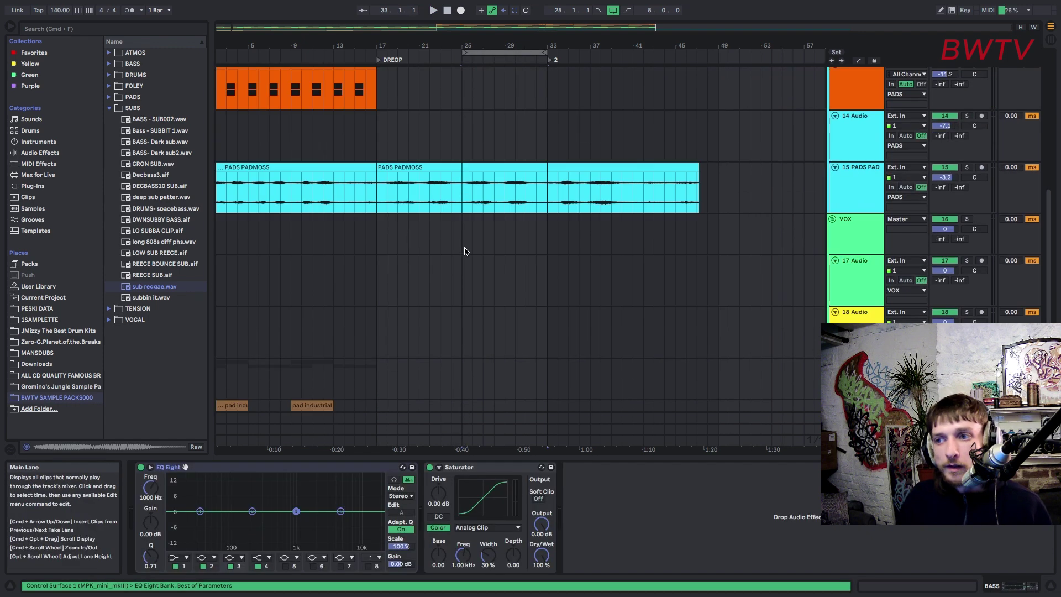
pyautogui.keyDown('alt'); pyautogui.click(832, 221); pyautogui.keyUp('alt')
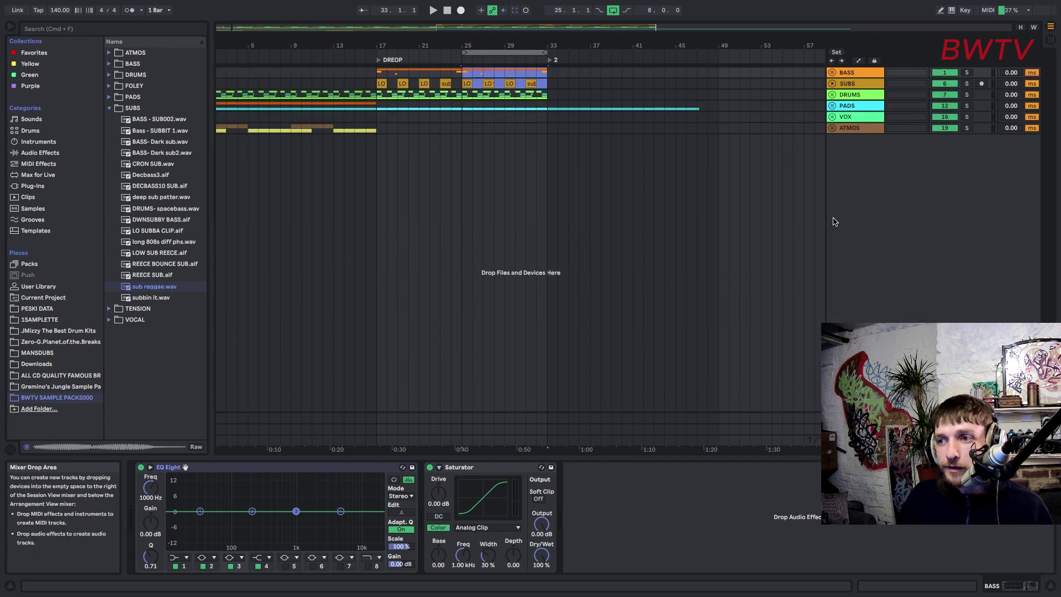
pyautogui.keyDown('alt'); pyautogui.click(832, 129); pyautogui.keyUp('alt')
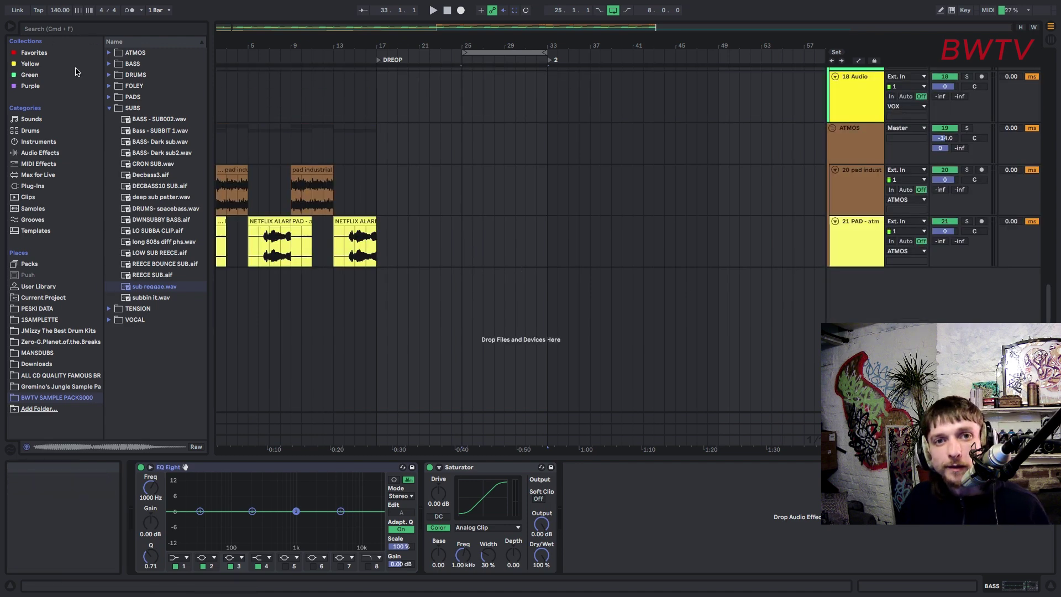
pyautogui.click(108, 108)
pyautogui.click(109, 119)
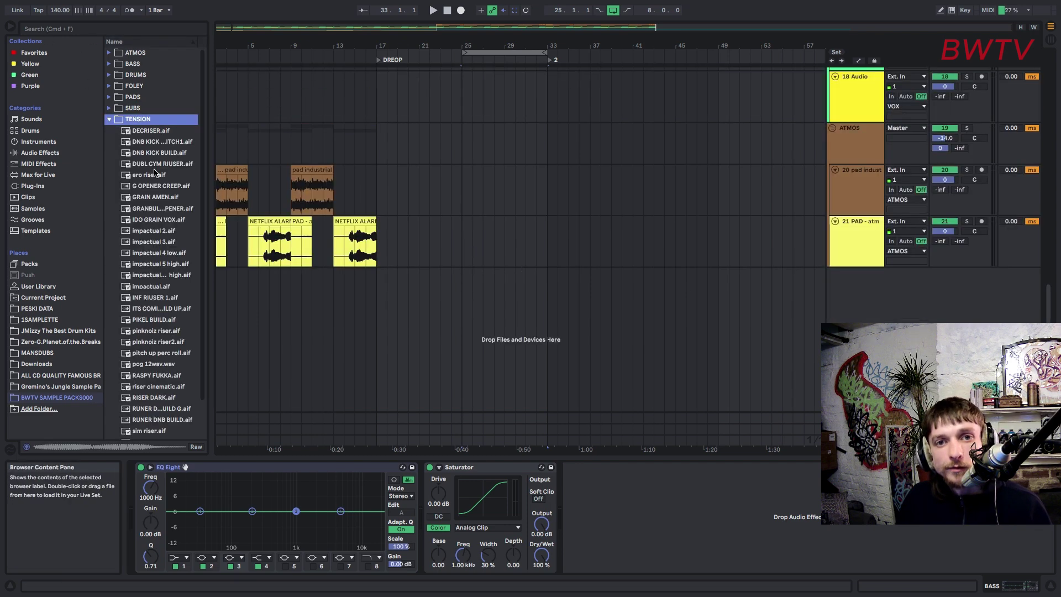
pyautogui.scroll(-2, 166, 207)
pyautogui.click(161, 245)
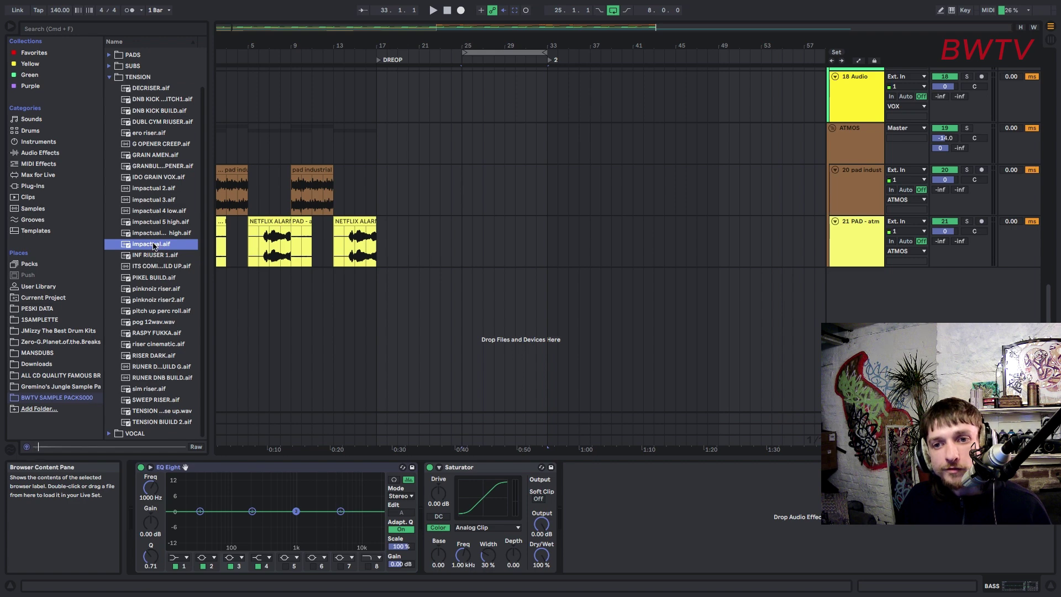
pyautogui.moveTo(153, 245); pyautogui.dragTo(379, 248)
pyautogui.press('space')
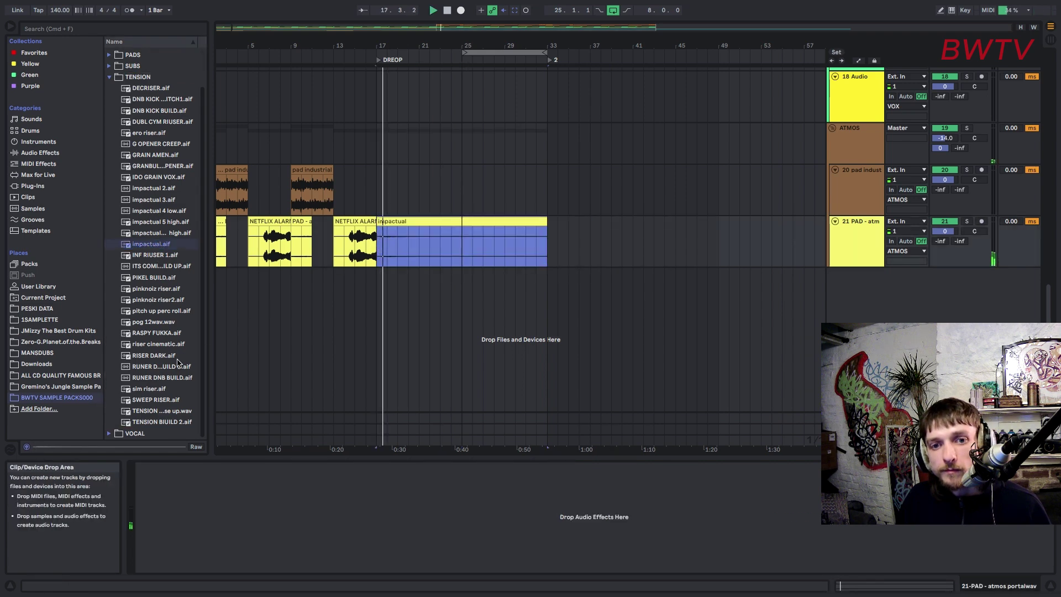
# Step: Place riser cinematic.aif on a new track so that it ends at bar 21, and play it
pyautogui.click(155, 343)
pyautogui.moveTo(155, 344); pyautogui.dragTo(445, 258)
pyautogui.scroll(5, 423, 265)
pyautogui.click(427, 276)
pyautogui.press('space')
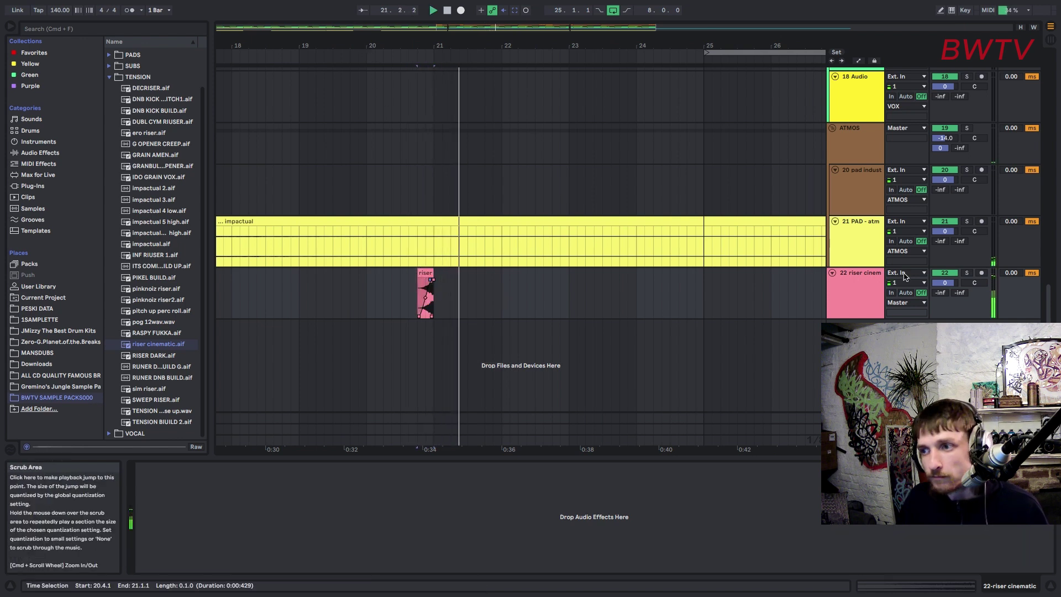
# Step: Move the riser track into the ATMOS group above the PAD track and set its volume to -0.9 dB during playback
pyautogui.moveTo(871, 271); pyautogui.dragTo(945, 220)
pyautogui.press('space')
pyautogui.press('space')
pyautogui.press('space')
pyautogui.press('space')
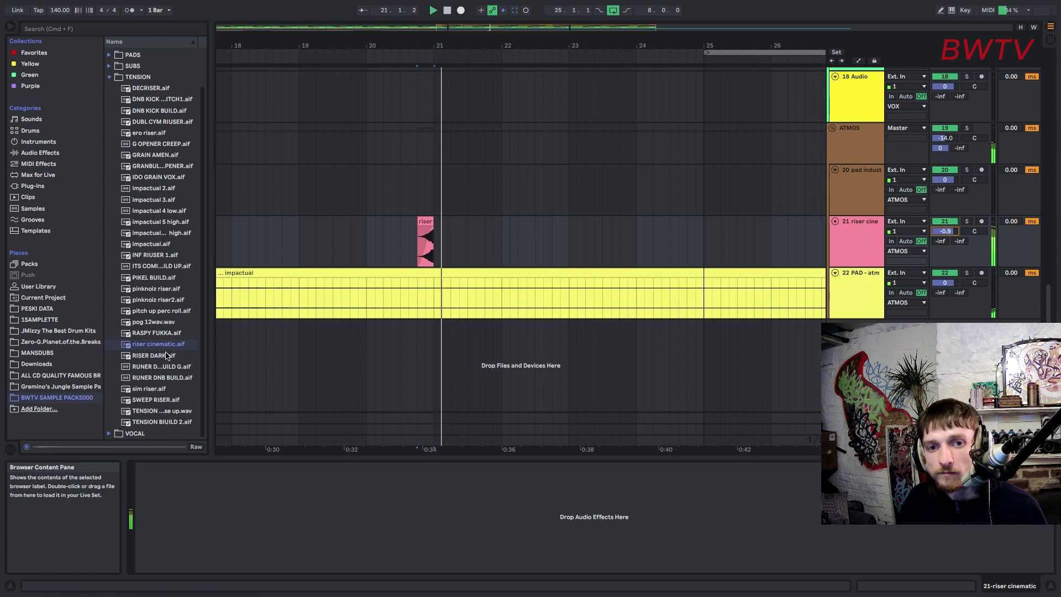
# Step: Place pog 12wav.wav on the riser track from bar 24 to bar 25 and play it
pyautogui.click(145, 323)
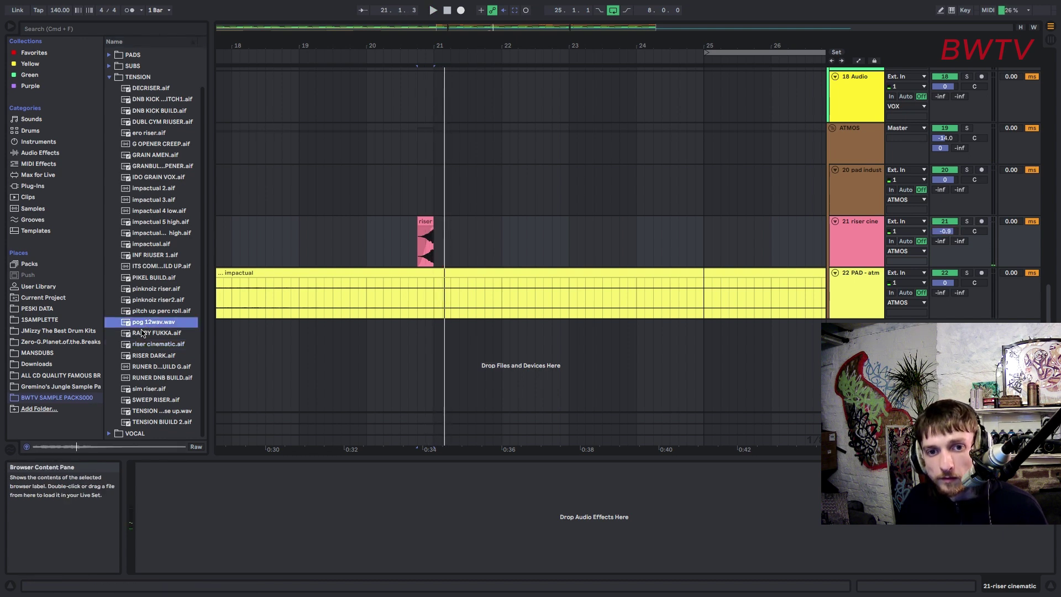
pyautogui.moveTo(141, 326)
pyautogui.mouseDown()
pyautogui.moveTo(647, 245)
pyautogui.moveTo(639, 219)
pyautogui.moveTo(700, 222)
pyautogui.moveTo(649, 232)
pyautogui.moveTo(640, 228)
pyautogui.moveTo(708, 221)
pyautogui.mouseUp()
pyautogui.press('space')
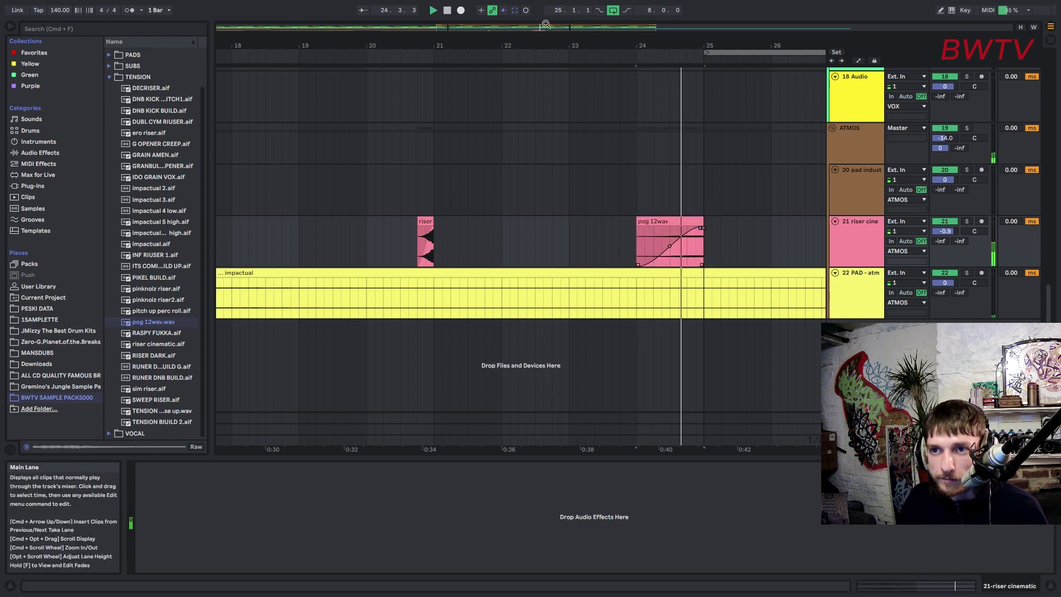
pyautogui.moveTo(533, 40); pyautogui.dragTo(532, 8)
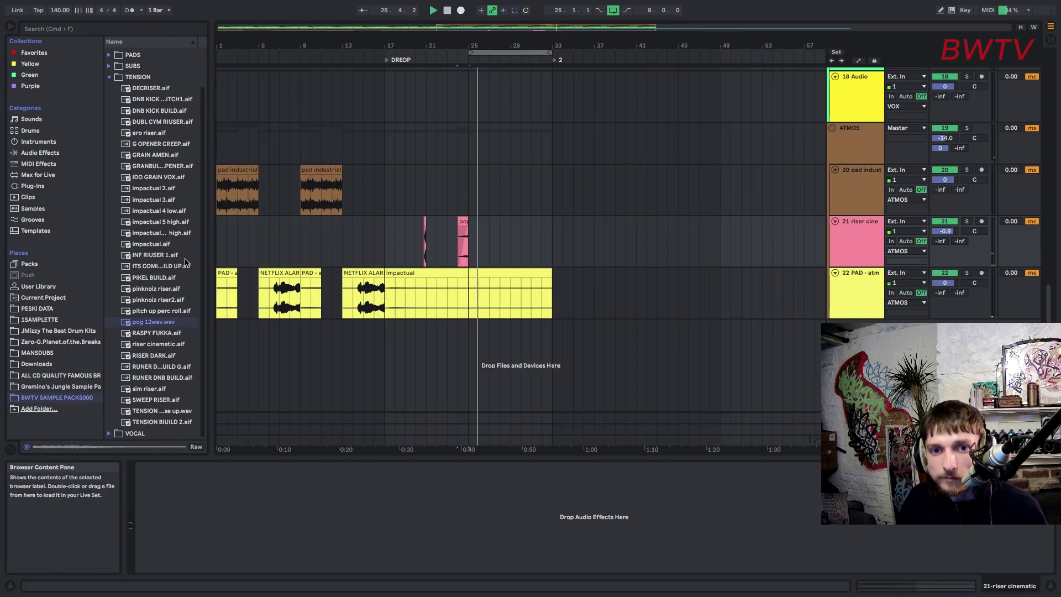
# Step: Add an audio track below the HAT Z track in the DRUMS group and start a sample search
pyautogui.scroll(10, 436, 208)
pyautogui.scroll(5, 454, 200)
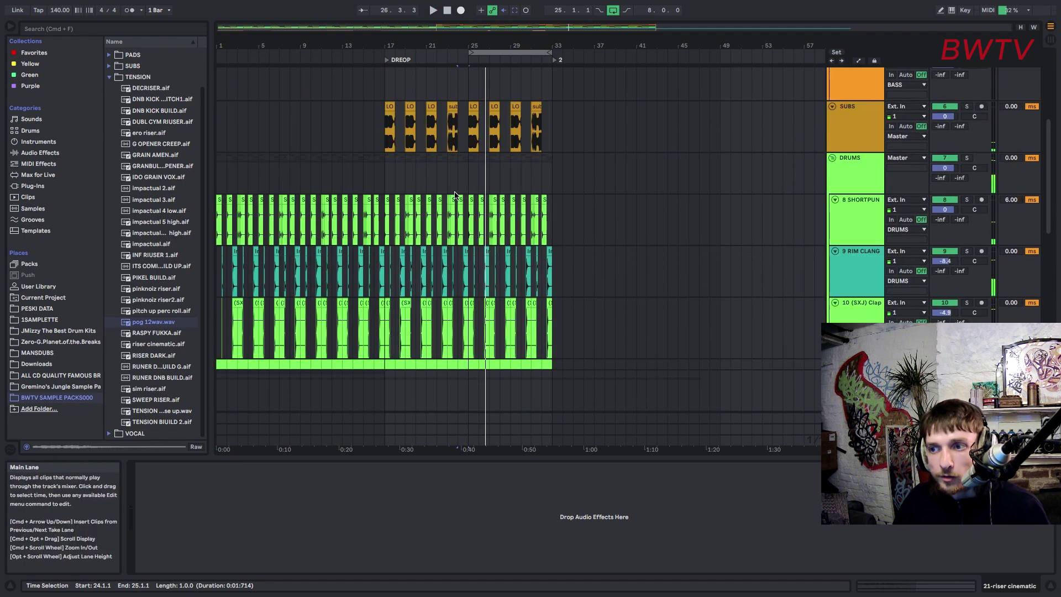
pyautogui.scroll(-4, 621, 240)
pyautogui.click(858, 266)
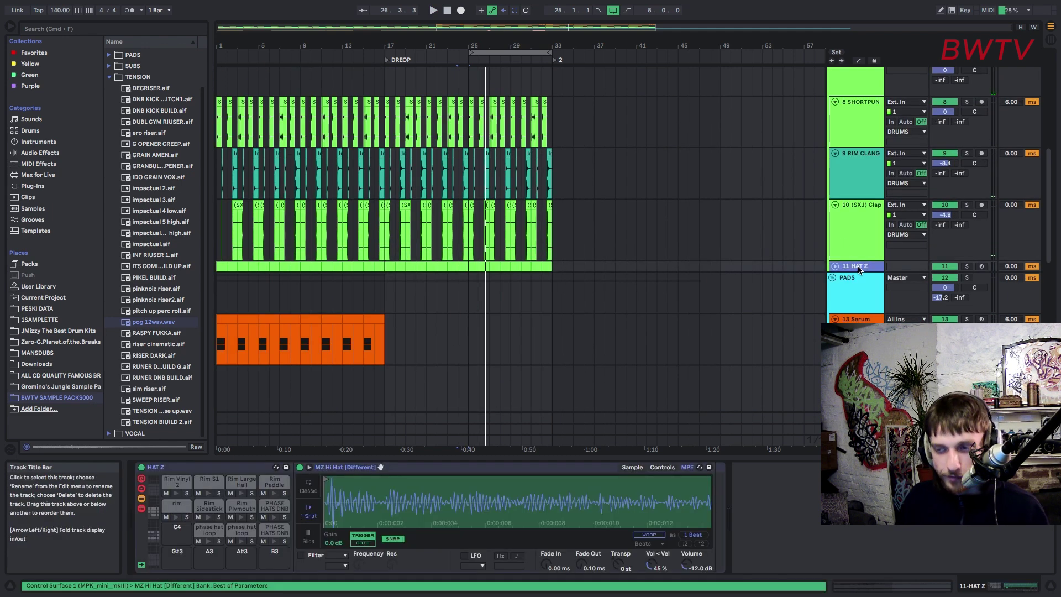
pyautogui.press('super+t')
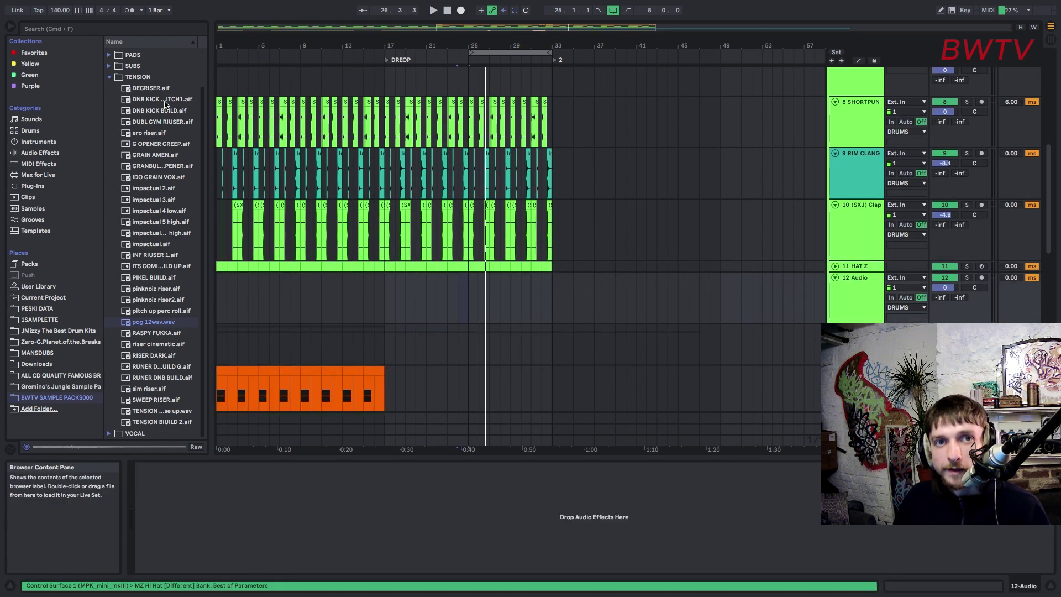
pyautogui.click(78, 32)
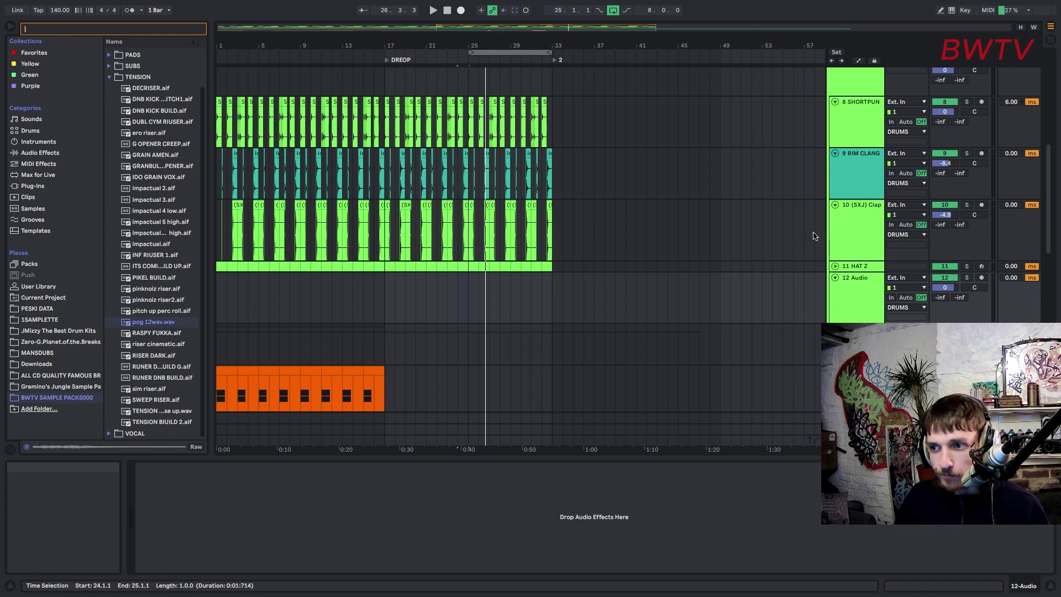
# Step: Duplicate the HAT Z track and delete the clips from the copy
pyautogui.click(866, 267)
pyautogui.press('super+d')
pyautogui.moveTo(594, 309); pyautogui.dragTo(215, 294)
pyautogui.press('Delete')
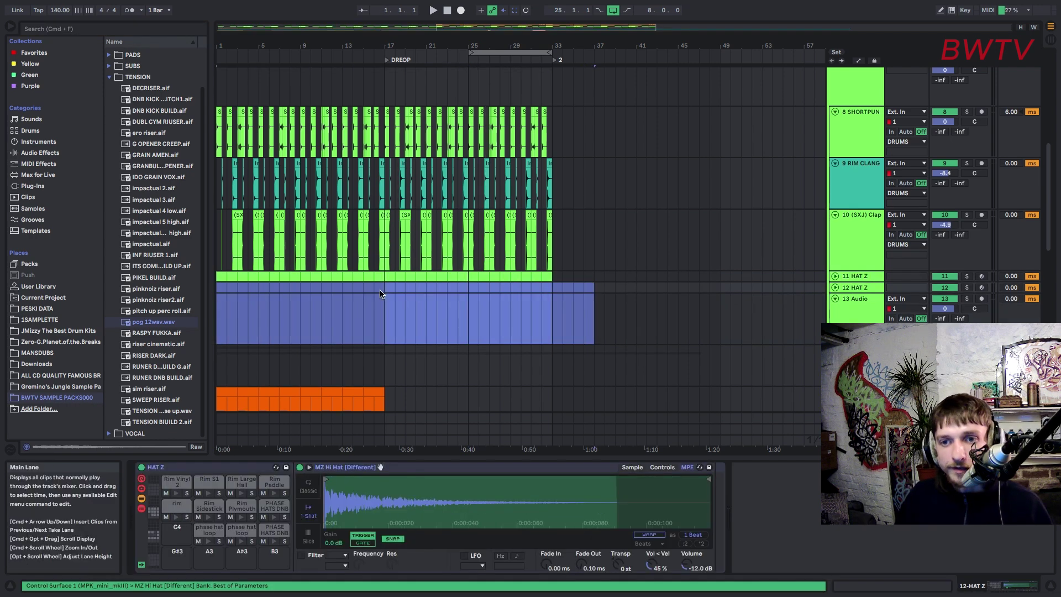
pyautogui.doubleClick(385, 288)
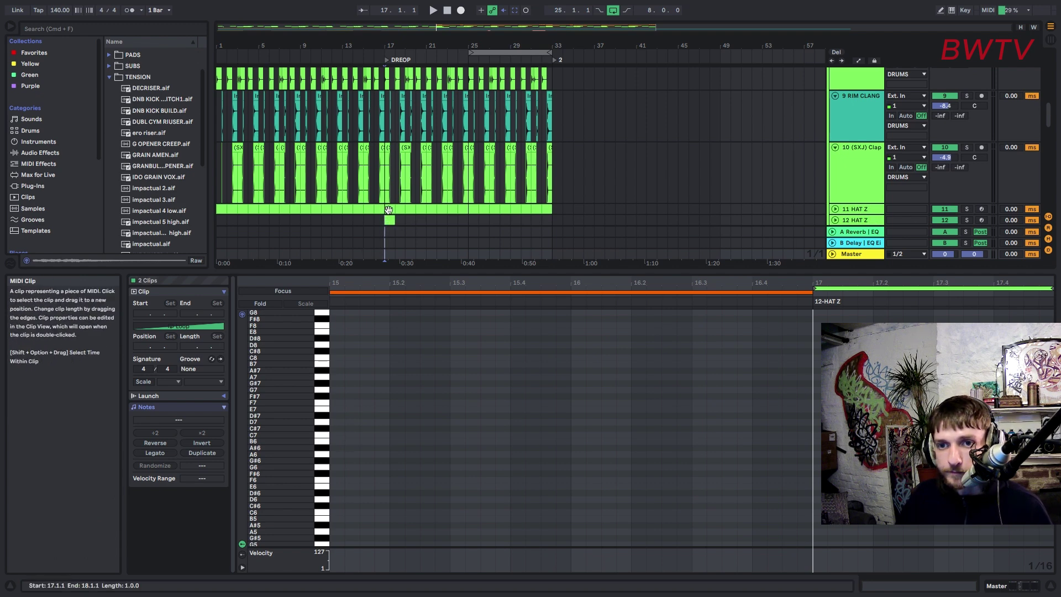
pyautogui.moveTo(389, 220); pyautogui.dragTo(390, 201)
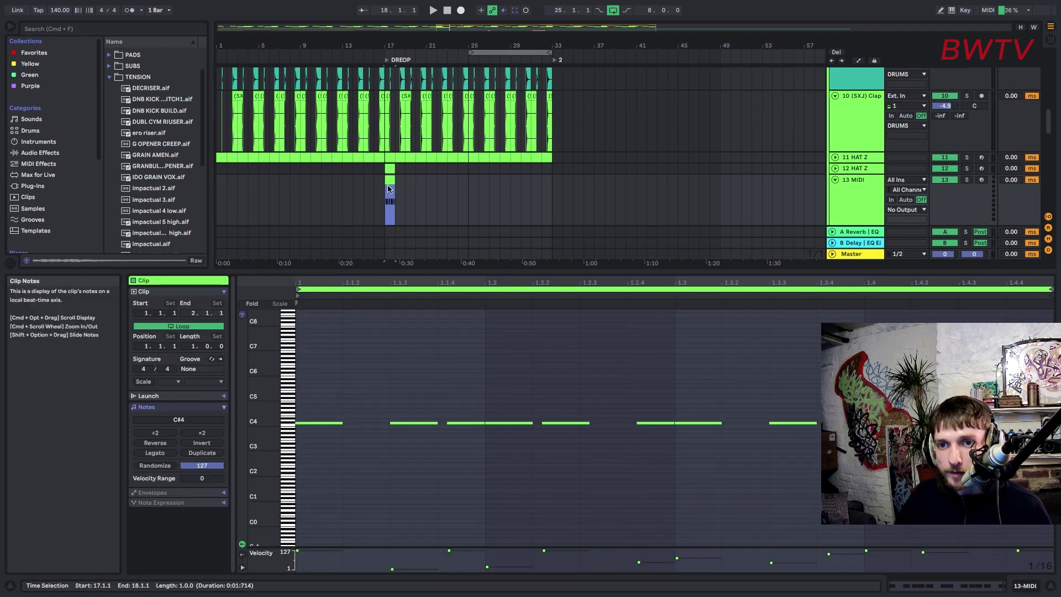
pyautogui.click(393, 433)
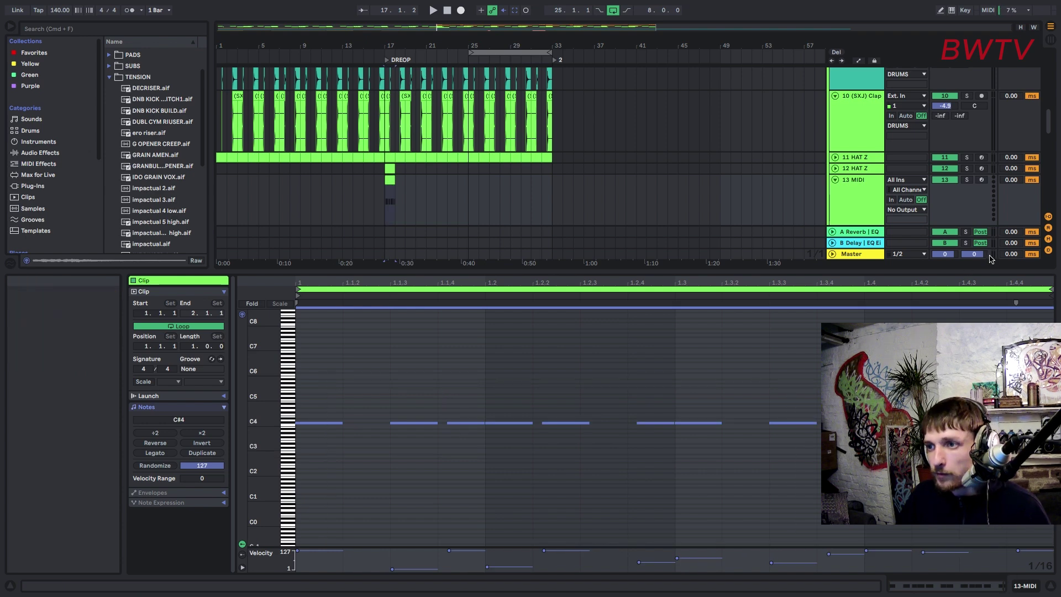
# Step: Unfold the original HAT Z track, duplicate it and stop playback
pyautogui.click(856, 158)
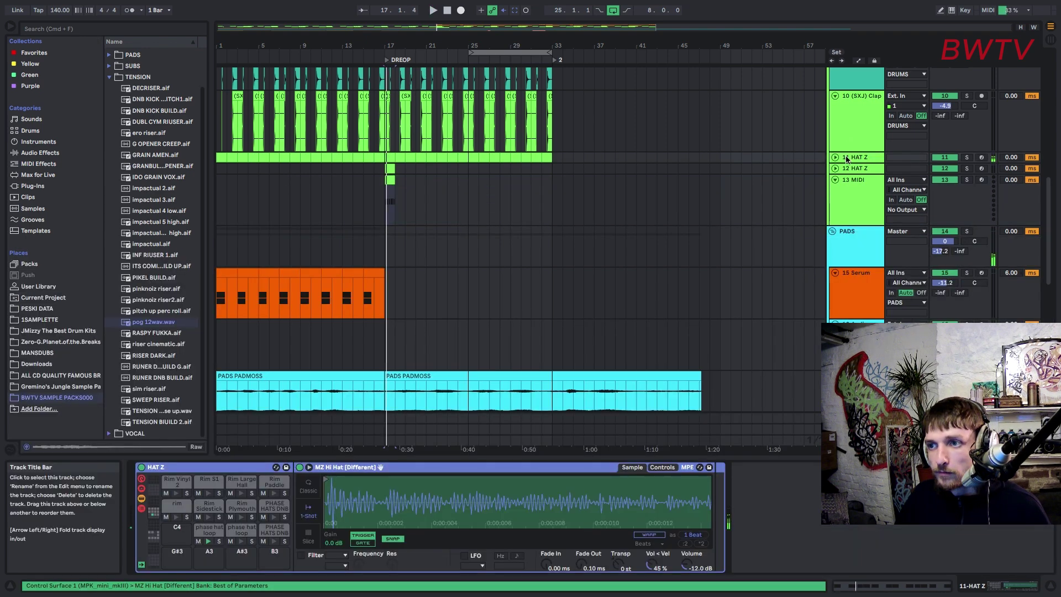
pyautogui.click(834, 157)
pyautogui.click(857, 178)
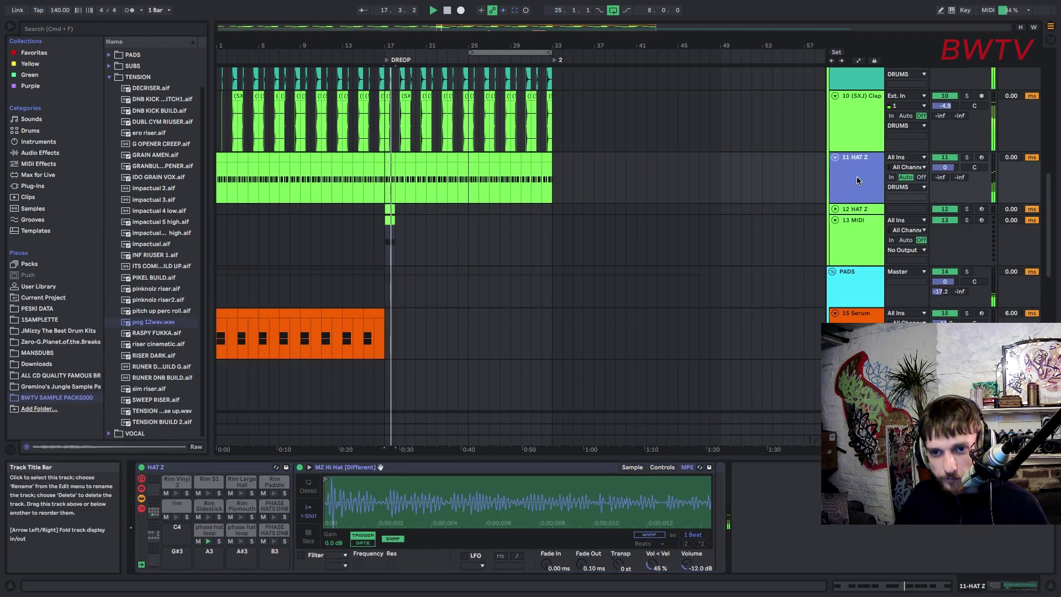
pyautogui.press('super+d')
pyautogui.press('space')
# Step: Delete the copied clips from the duplicated HAT Z track and the stray clips at bar 17 on the two tracks below
pyautogui.moveTo(585, 232); pyautogui.dragTo(225, 217)
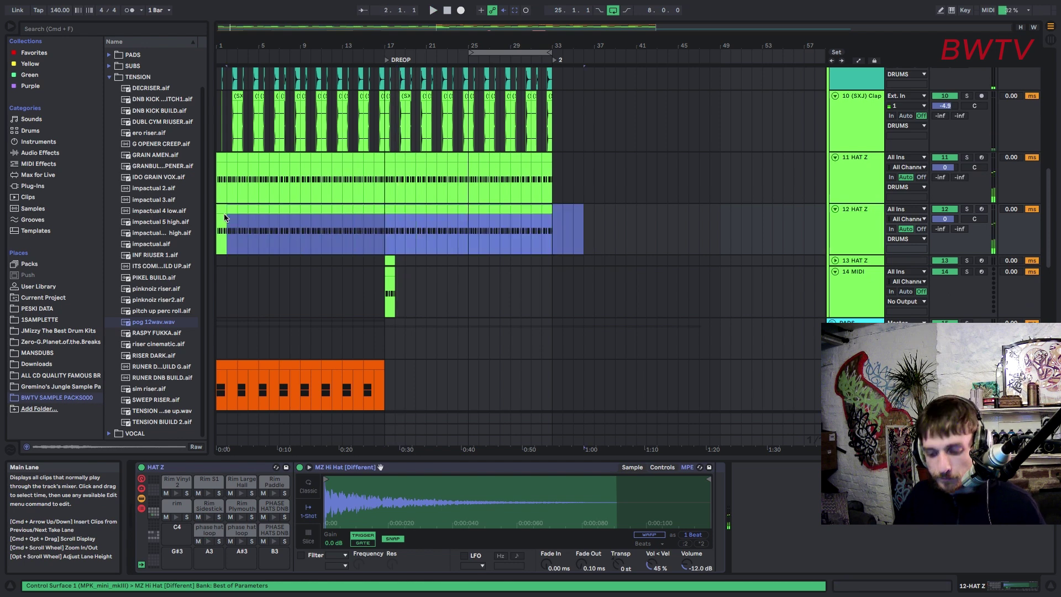
pyautogui.moveTo(157, 212); pyautogui.dragTo(157, 212)
pyautogui.press('Delete')
pyautogui.moveTo(365, 237); pyautogui.dragTo(414, 285)
pyautogui.press('Delete')
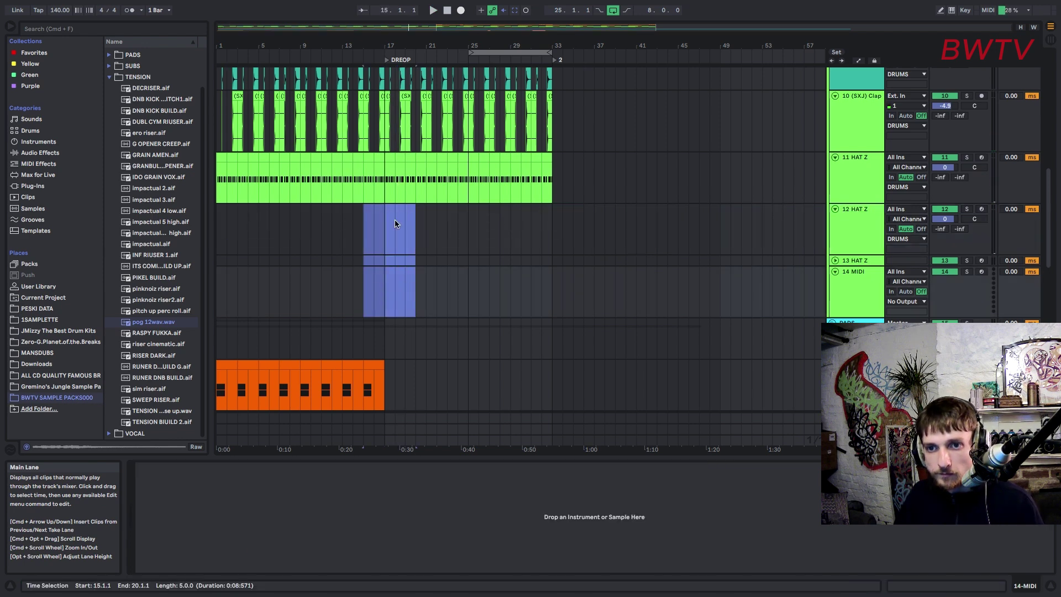
# Step: Create a one-bar clip at bar 17 on the duplicated HAT Z track, add a PHASE HATS DNB note on G4 at its start and play it
pyautogui.doubleClick(390, 213)
pyautogui.doubleClick(340, 367)
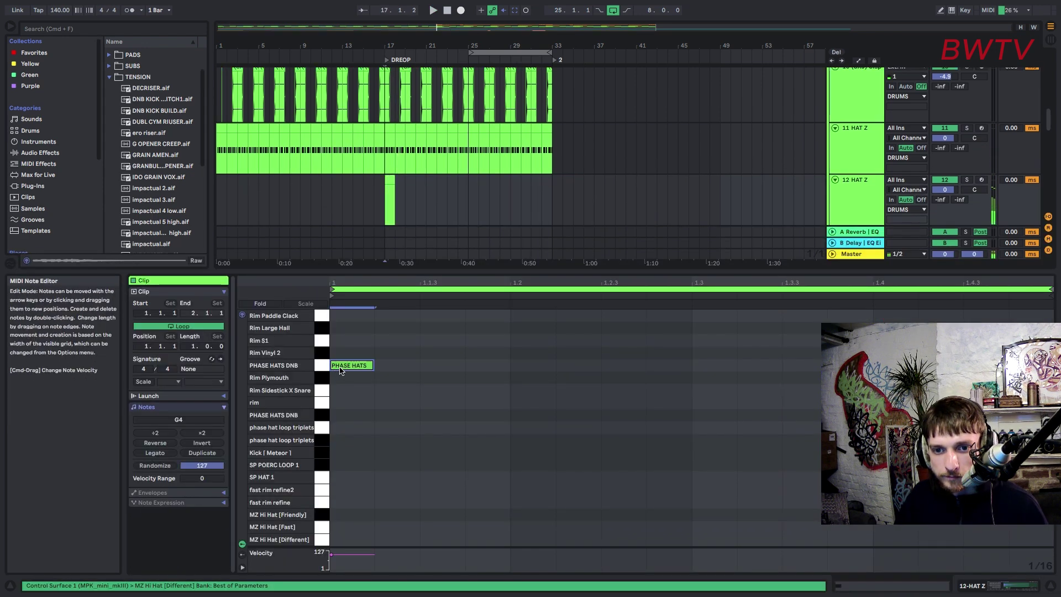
pyautogui.press('Down')
pyautogui.press('Down')
pyautogui.press('Down')
pyautogui.press('Up')
pyautogui.press('Up')
pyautogui.press('Up')
pyautogui.press('space')
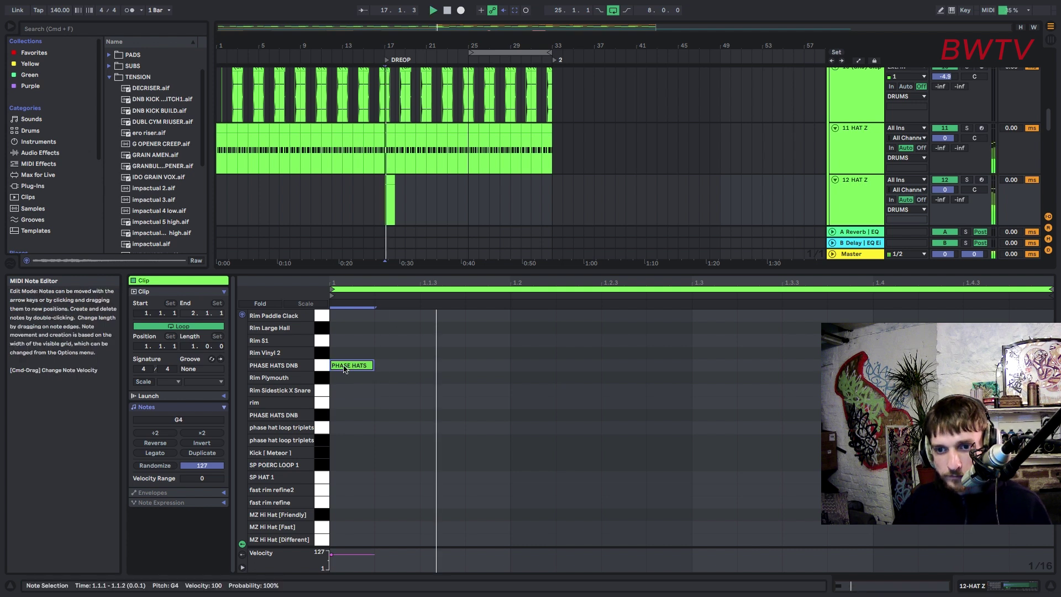
pyautogui.press('space')
pyautogui.press('space')
# Step: Add three more PHASE HATS DNB notes on G4, placed slightly after beats 2, 3 and 4 of the clip
pyautogui.doubleClick(523, 366)
pyautogui.moveTo(519, 366); pyautogui.dragTo(527, 365)
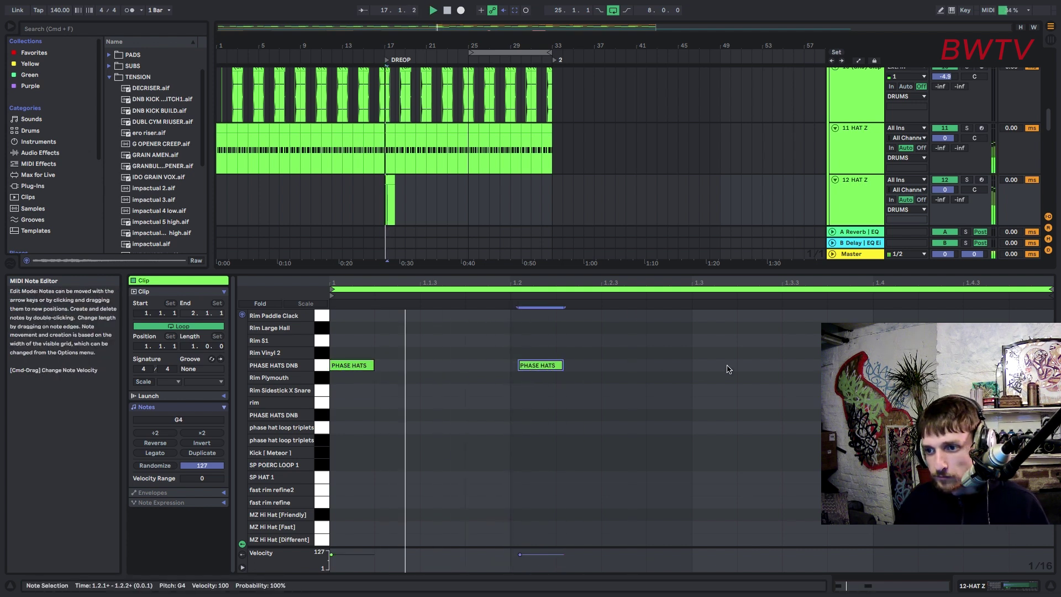
pyautogui.click(712, 375)
pyautogui.doubleClick(712, 375)
pyautogui.moveTo(713, 375); pyautogui.dragTo(722, 364)
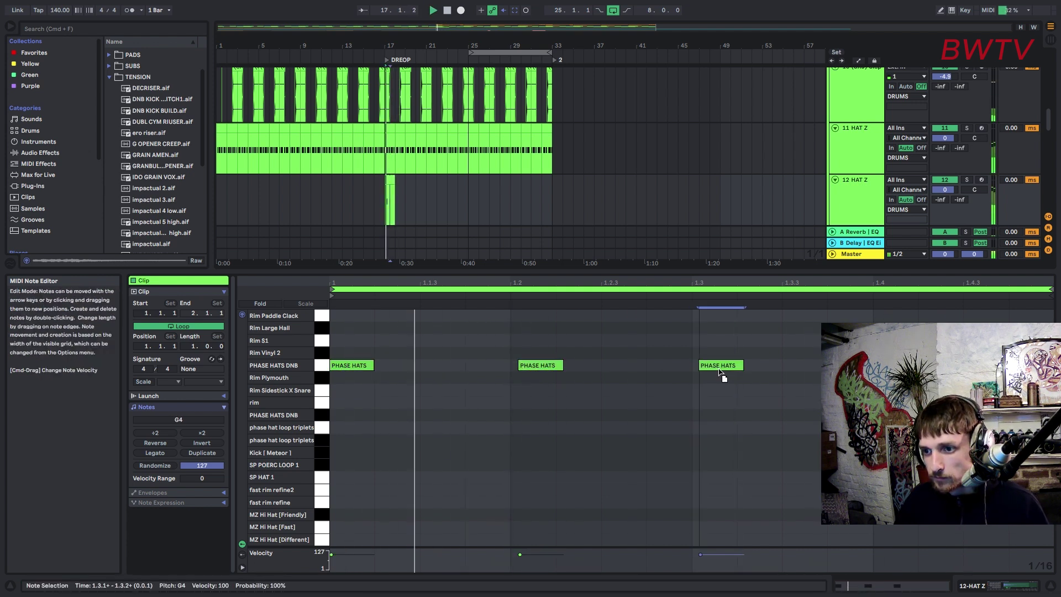
pyautogui.doubleClick(891, 365)
pyautogui.moveTo(890, 365); pyautogui.dragTo(898, 365)
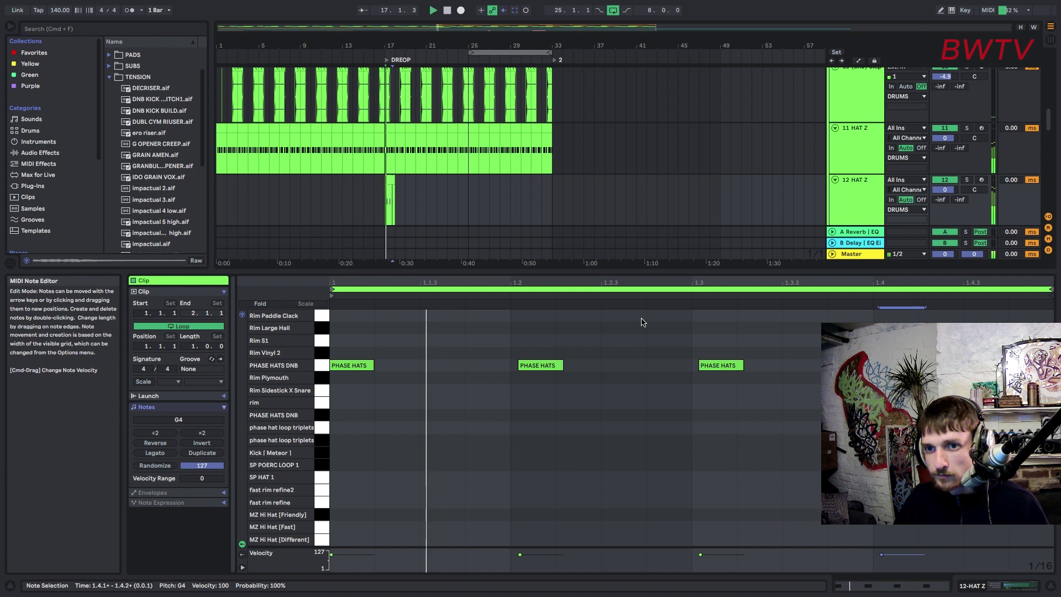
# Step: Duplicate the one-bar phase hat clip repeatedly so it fills bars 17 through 29, then clear the clip selection
pyautogui.click(390, 178)
pyautogui.press('super+d')
pyautogui.press('super+d')
pyautogui.press('super+d')
pyautogui.press('super+d')
pyautogui.press('super+d')
pyautogui.press('super+d')
pyautogui.press('super+d')
pyautogui.press('super+d')
pyautogui.press('super+d')
pyautogui.press('super+d')
pyautogui.press('super+d')
pyautogui.press('super+d')
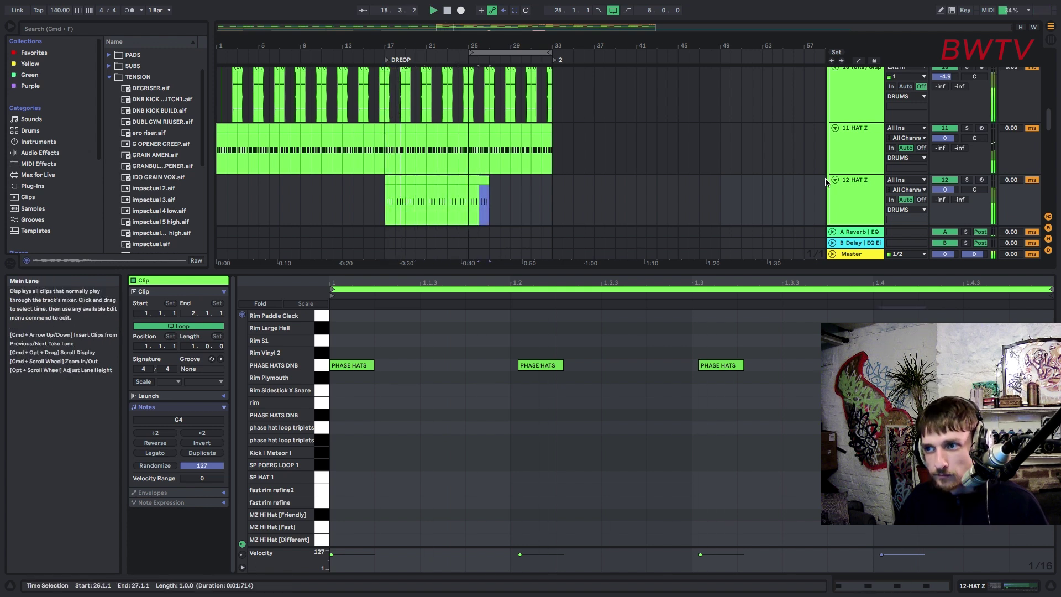
pyautogui.click(385, 199)
pyautogui.click(375, 199)
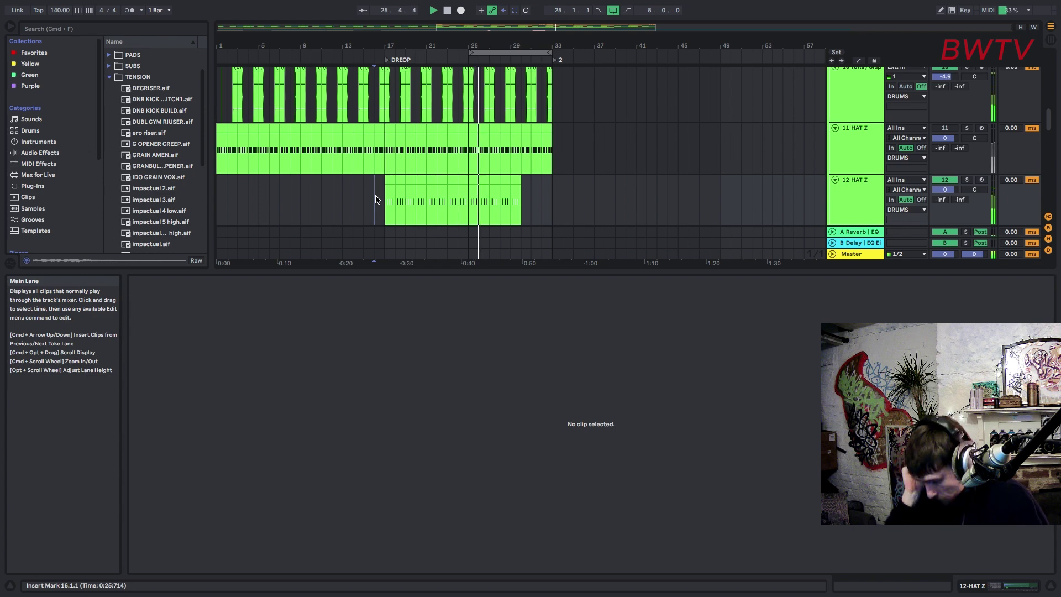
# Step: Duplicate the last phase hat clip until the pattern reaches bar 33, and extend the loop range to start at bar 17
pyautogui.moveTo(490, 270); pyautogui.dragTo(523, 382)
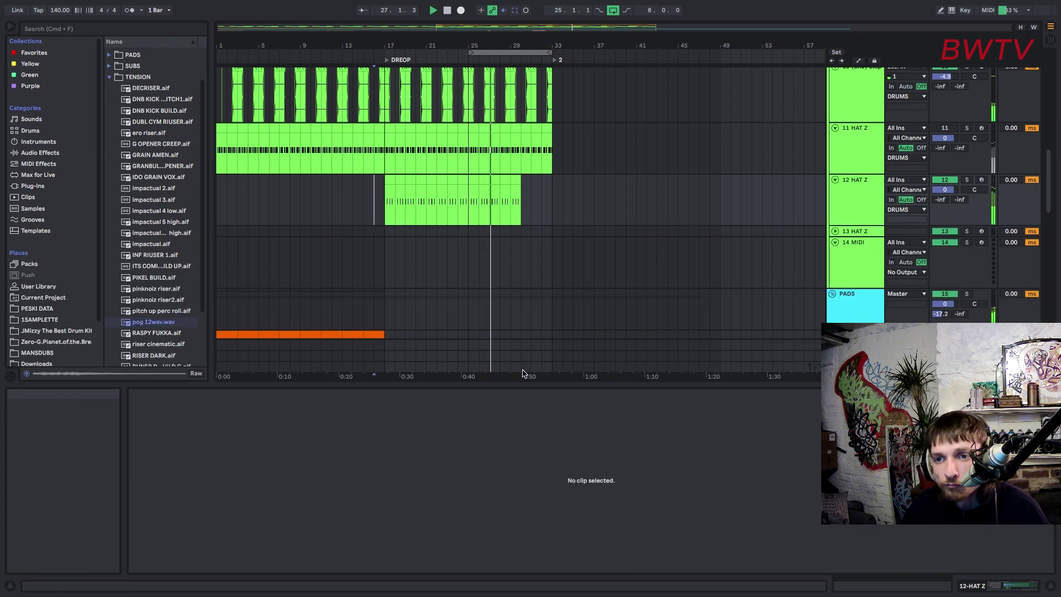
pyautogui.click(515, 190)
pyautogui.hotkey('ctrl', 'd')
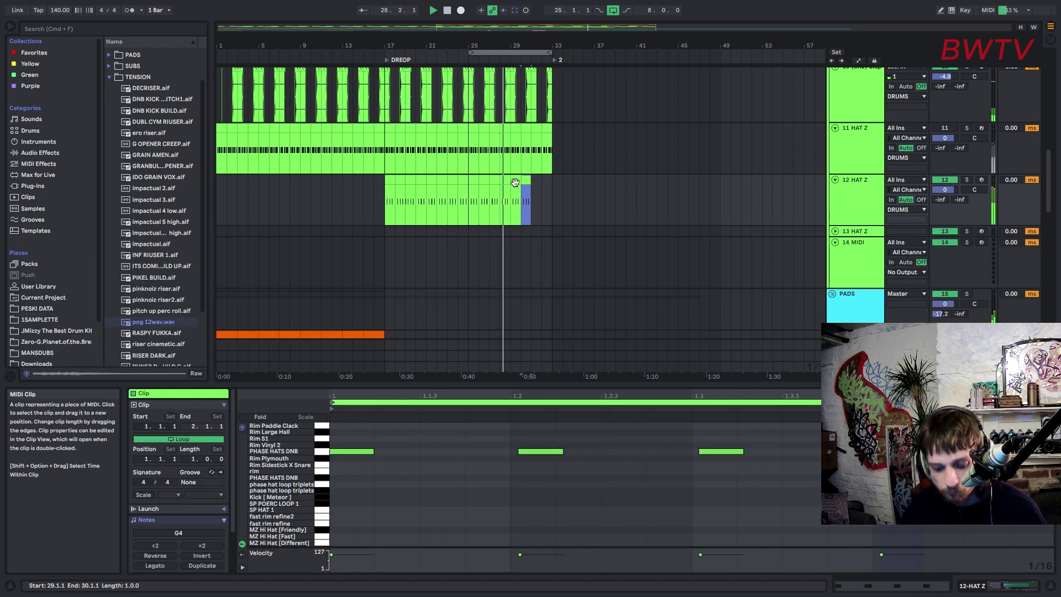
pyautogui.hotkey('ctrl', 'd')
pyautogui.hotkey('ctrl', 'd')
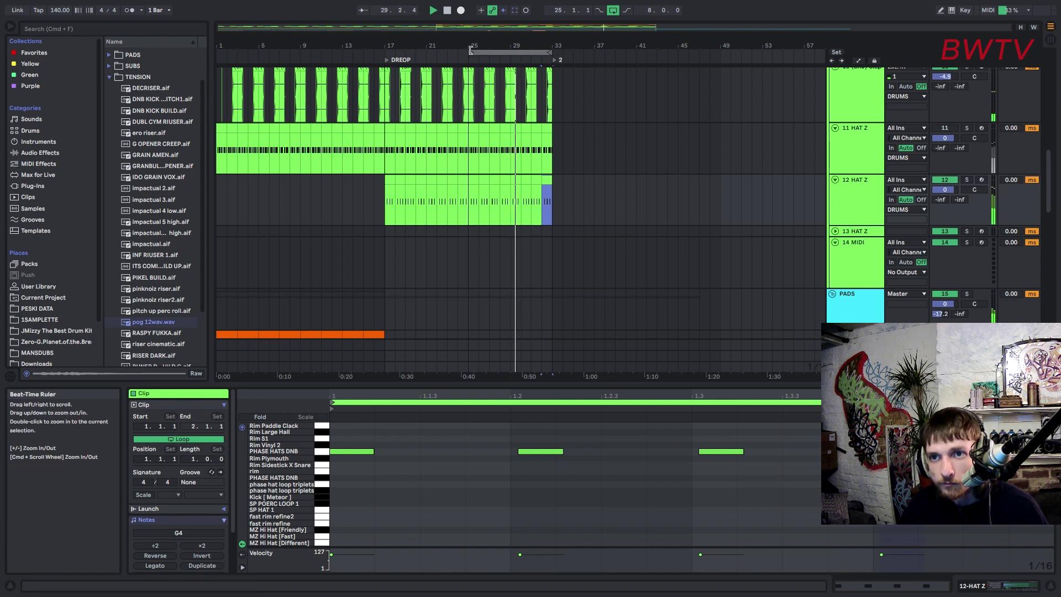
pyautogui.moveTo(470, 53); pyautogui.dragTo(385, 53)
# Step: Fold all track groups and select bars 33 to 49 across the PADS, VOX and ATMOS groups
pyautogui.scroll(-5, 433, 195)
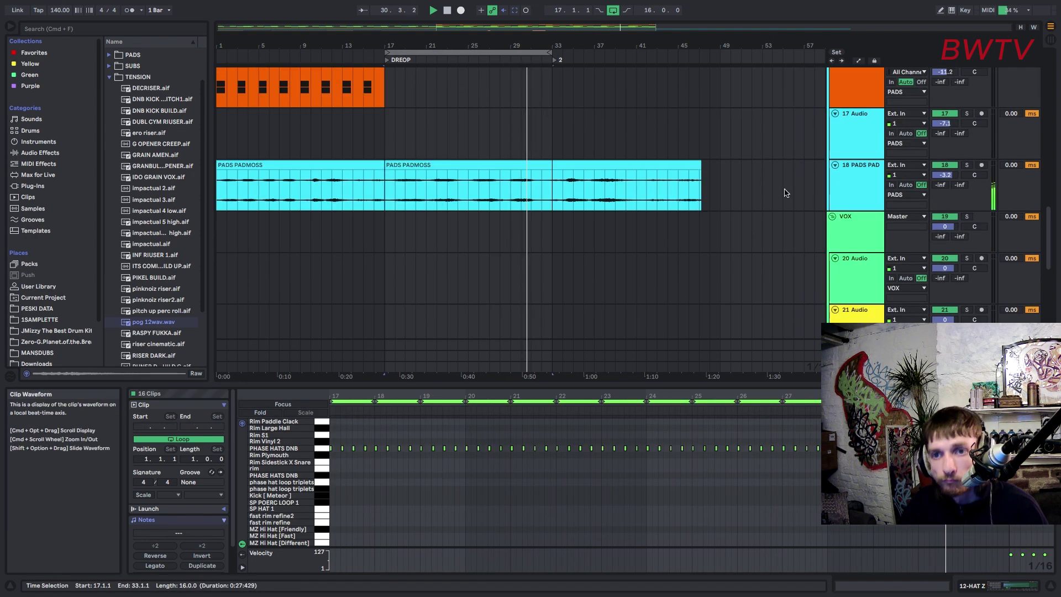
pyautogui.keyDown('alt'); pyautogui.click(831, 217); pyautogui.keyUp('alt')
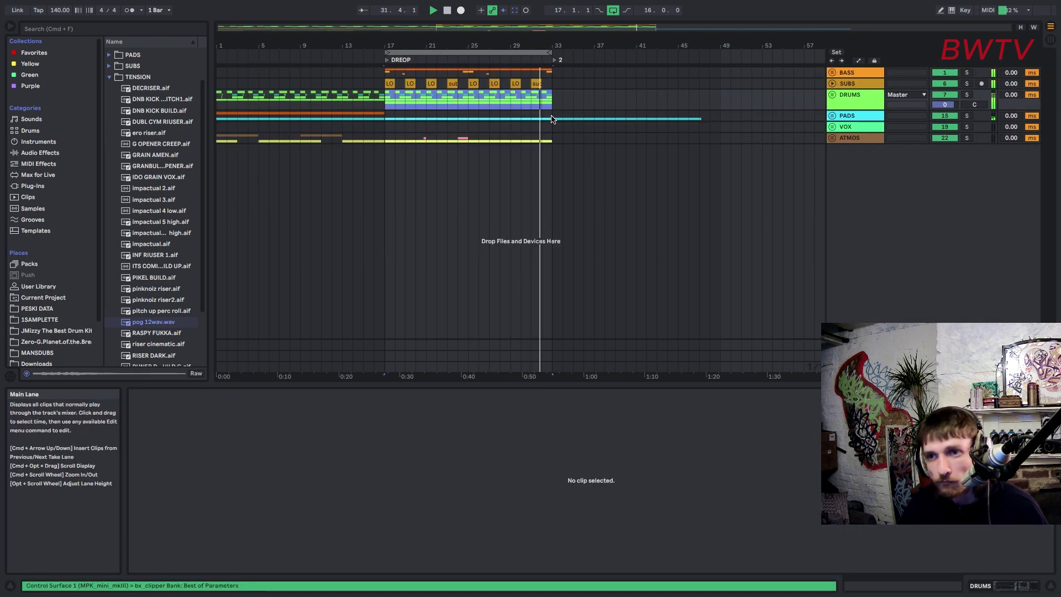
pyautogui.moveTo(552, 115); pyautogui.dragTo(720, 175)
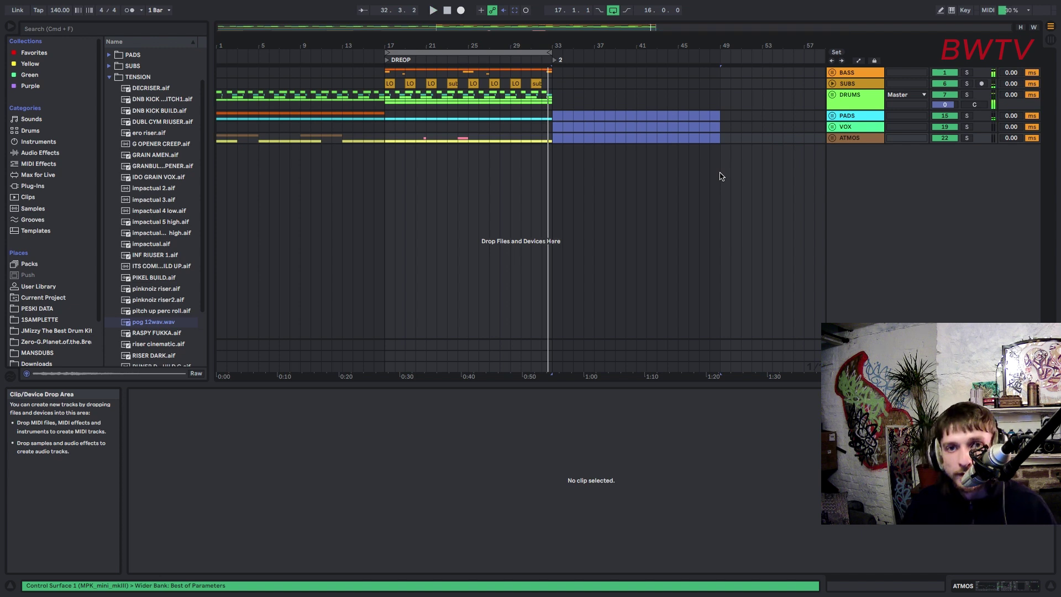